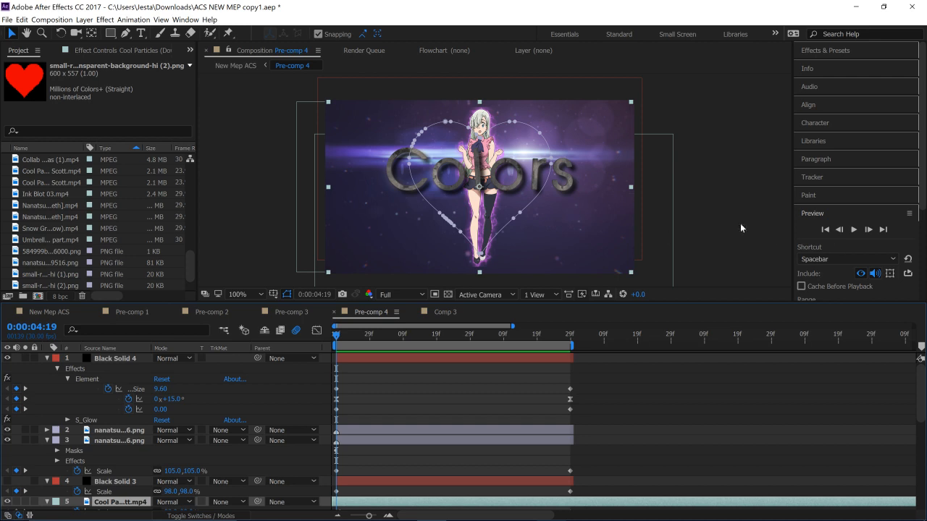
# - Preview the Pre-comp 4 animation and open the empty Comp 3
pyautogui.click(854, 229)
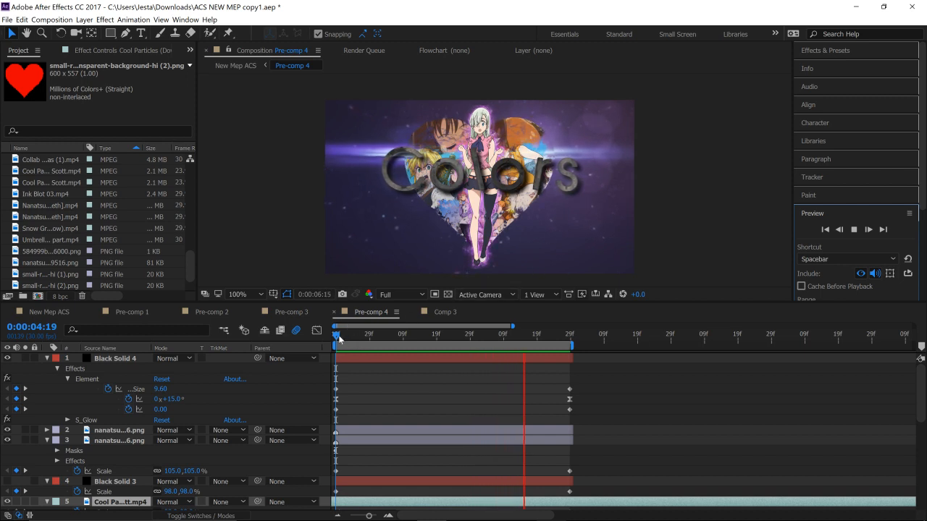
pyautogui.click(446, 313)
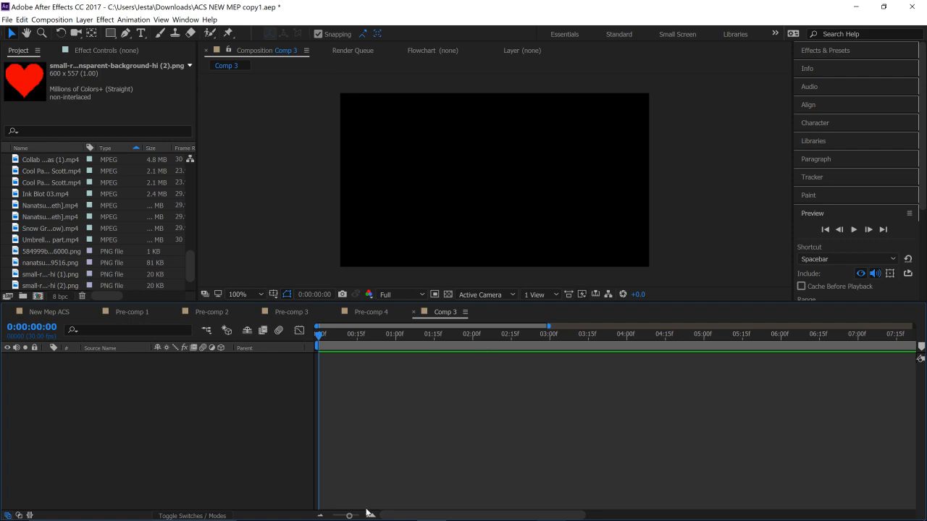
# - Switch to Chrome and browse the Google Images results for "heart image transparent", including the small red heart with transparent background
pyautogui.click(312, 509)
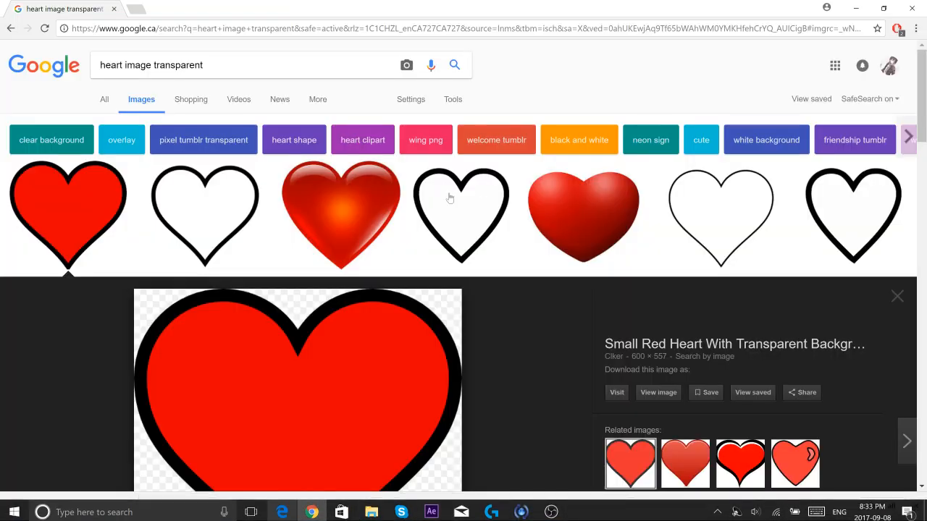
pyautogui.scroll(-3, 278, 180)
pyautogui.scroll(4, 278, 180)
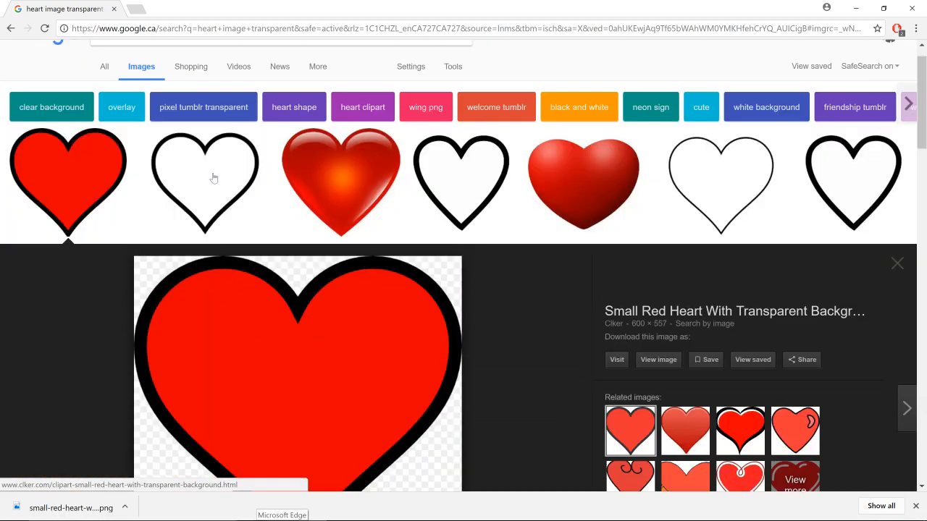
pyautogui.moveTo(204, 65); pyautogui.dragTo(155, 65)
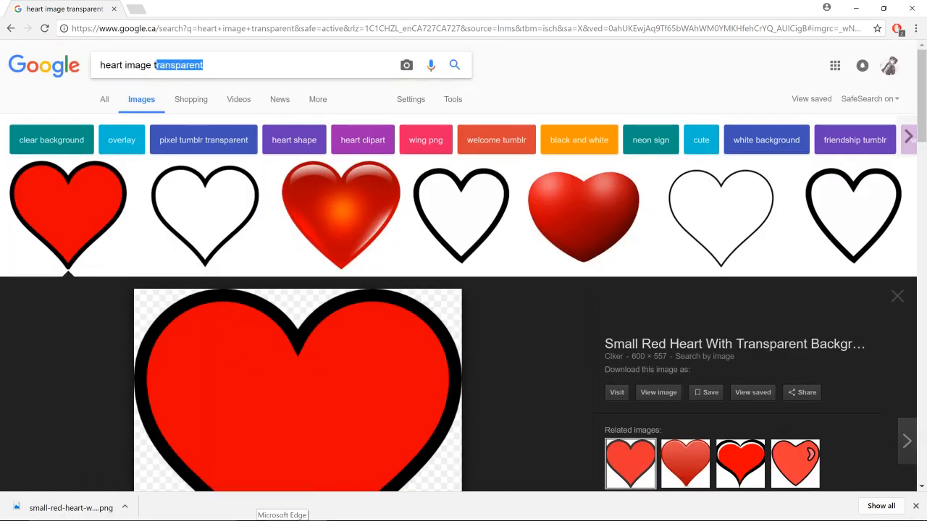
pyautogui.scroll(-4, 348, 181)
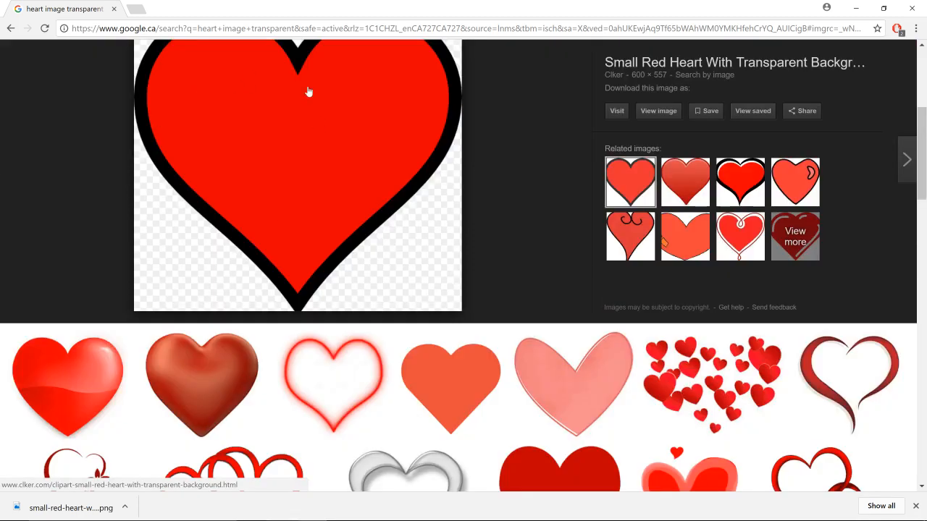
pyautogui.scroll(4, 441, 273)
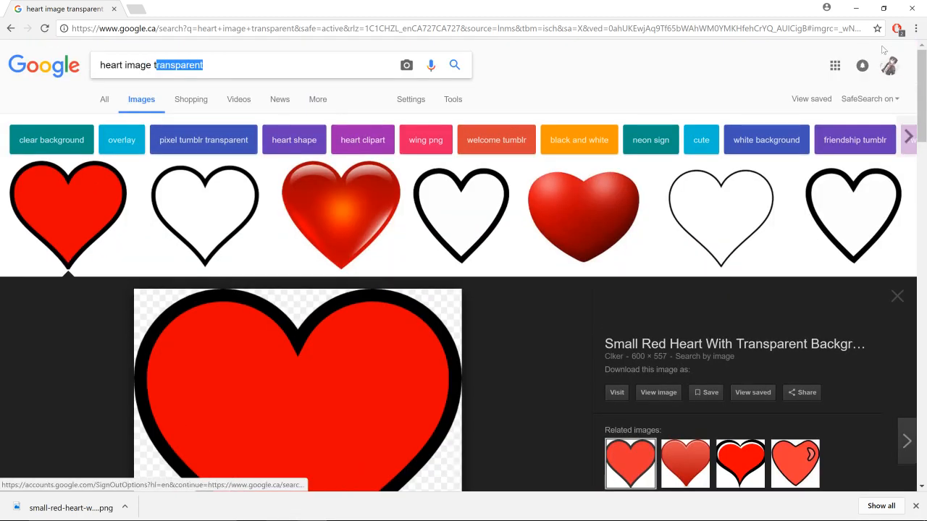
# - Shrink the browser window, add the downloaded small red heart PNG to Comp 3's timeline, and return to After Effects
pyautogui.click(881, 8)
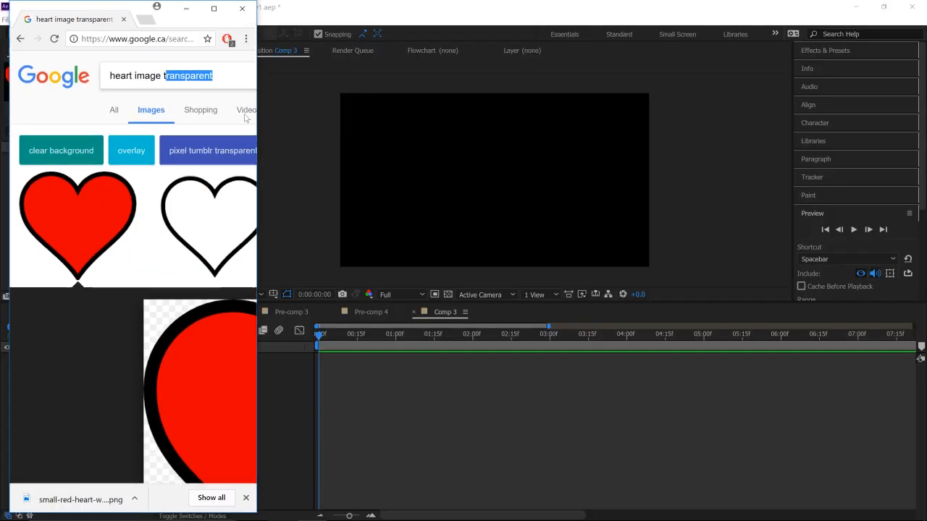
pyautogui.scroll(-3, 124, 351)
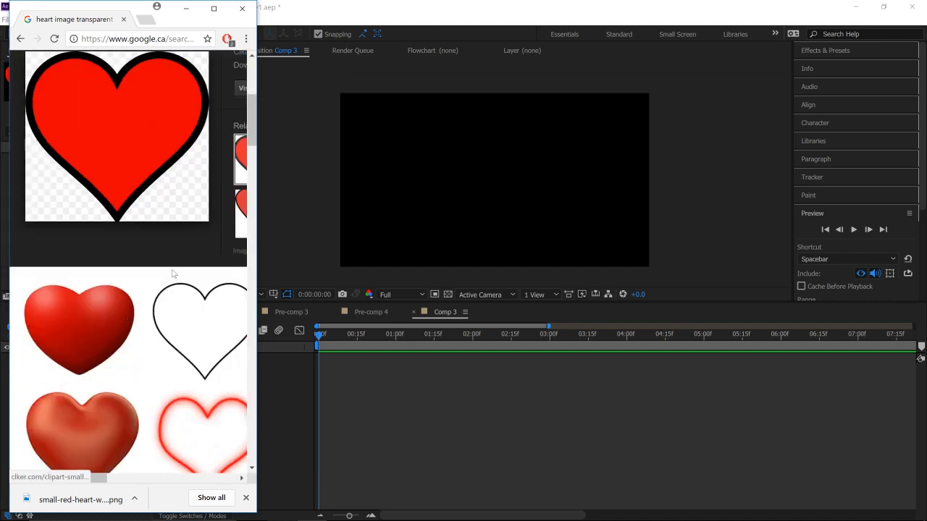
pyautogui.scroll(3, 65, 153)
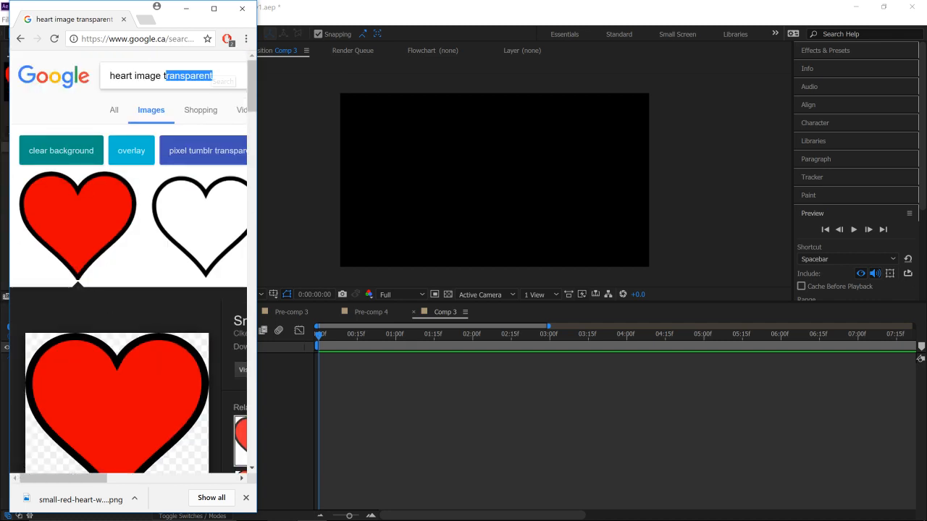
pyautogui.click(216, 65)
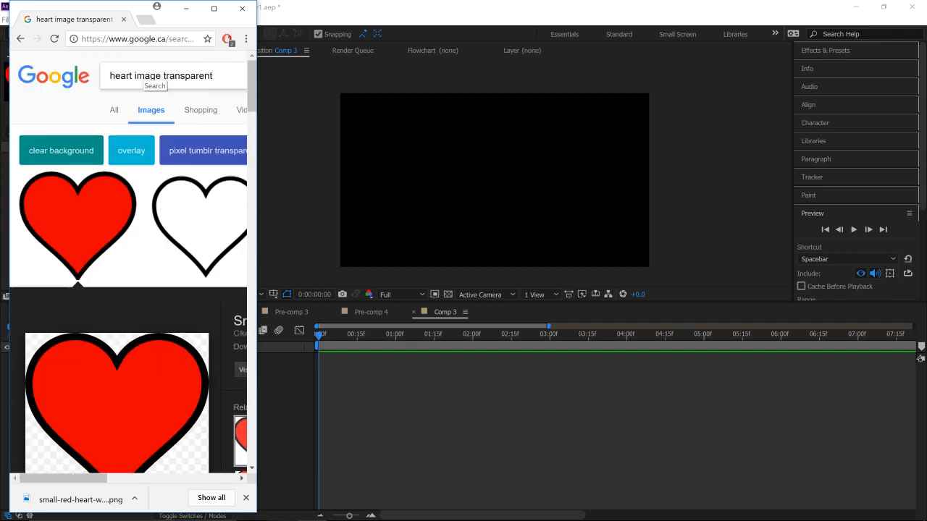
pyautogui.moveTo(161, 78); pyautogui.dragTo(191, 77)
pyautogui.click(174, 66)
pyautogui.moveTo(72, 495); pyautogui.dragTo(376, 378)
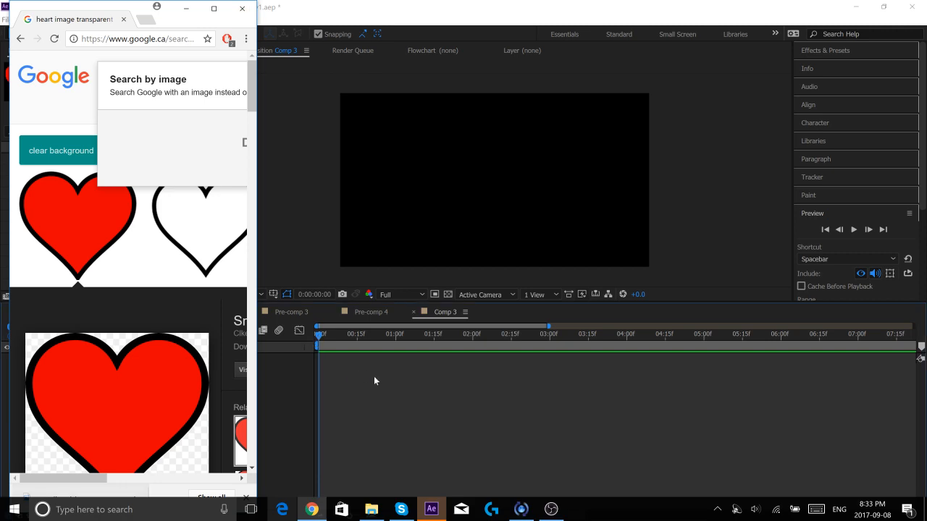
pyautogui.click(186, 8)
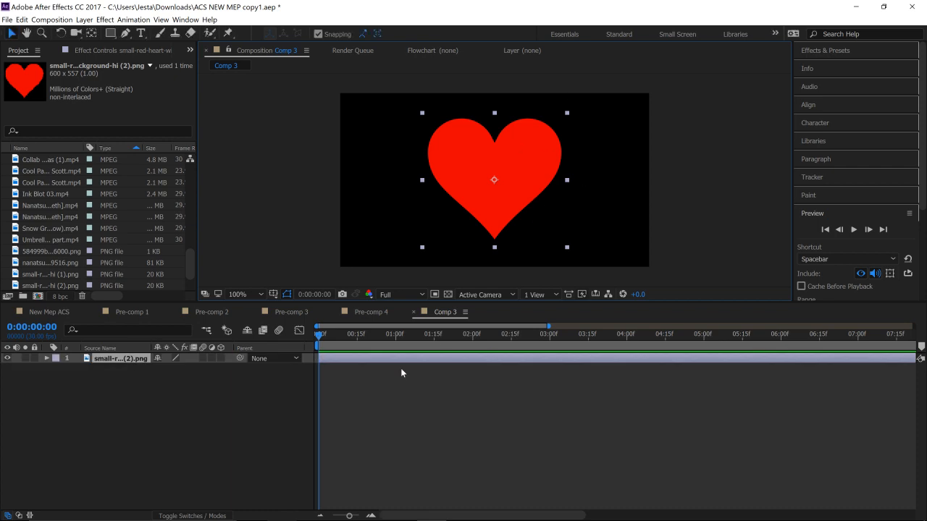
# - Auto-trace the heart layer's current frame from its Alpha channel with a 1-pixel blur, applied to the same layer
pyautogui.click(391, 406)
pyautogui.click(357, 358)
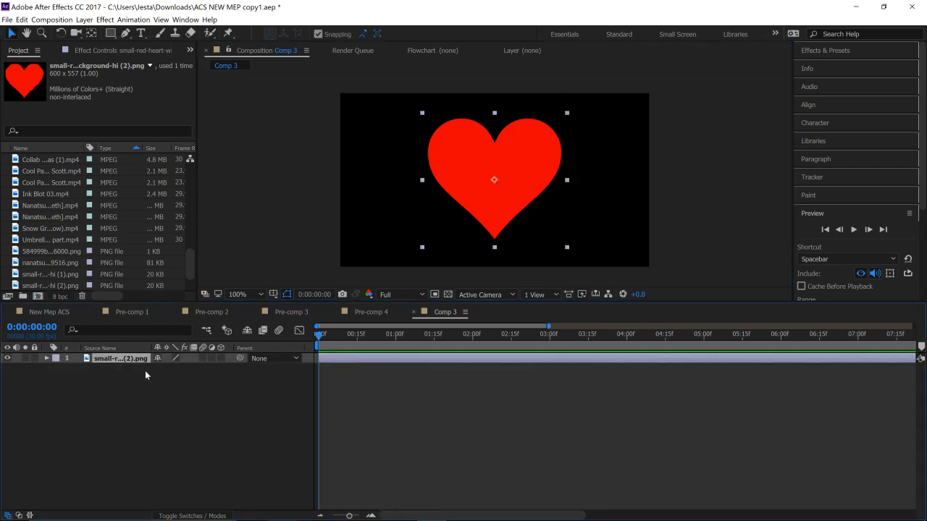
pyautogui.click(83, 20)
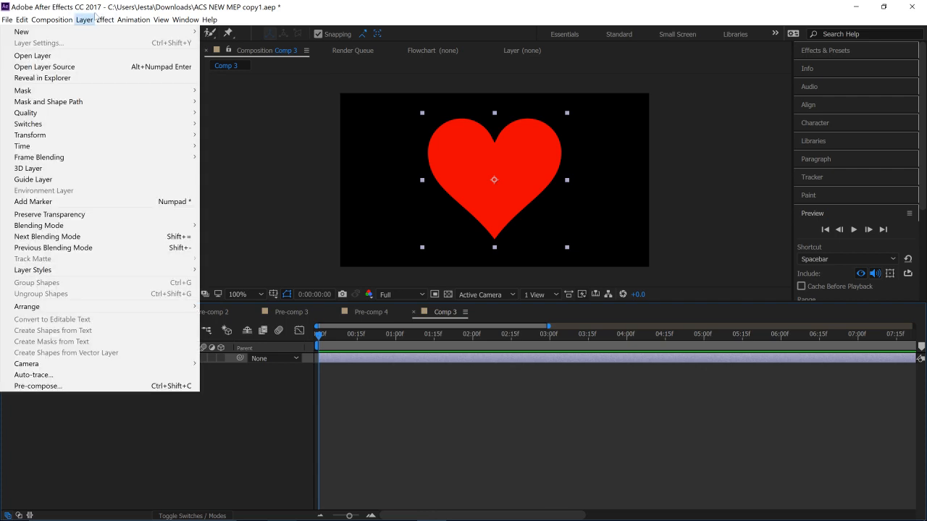
pyautogui.moveTo(67, 19)
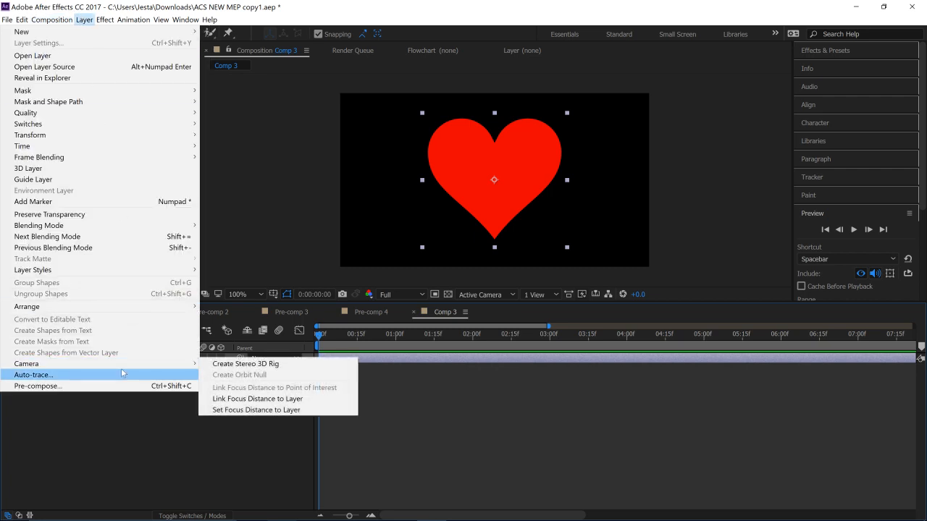
pyautogui.click(123, 375)
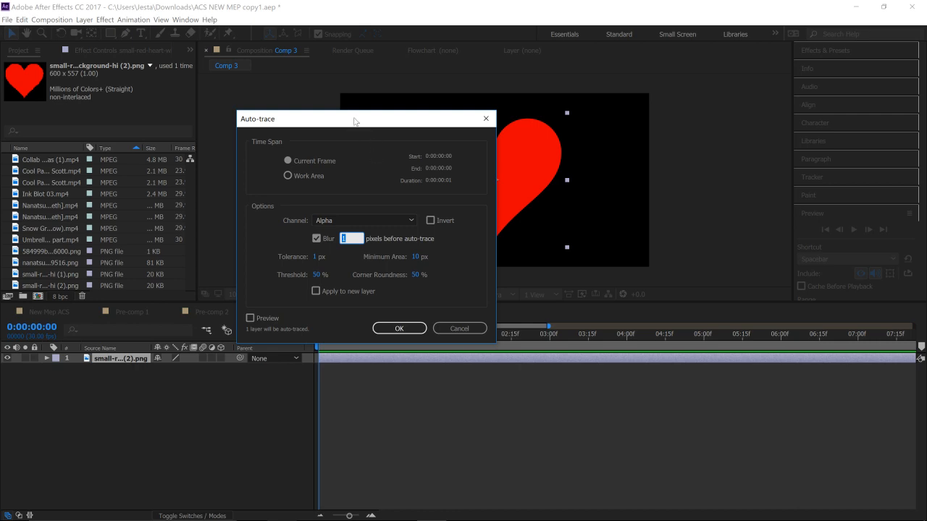
pyautogui.moveTo(355, 121)
pyautogui.mouseDown()
pyautogui.moveTo(319, 96)
pyautogui.moveTo(310, 108)
pyautogui.mouseUp()
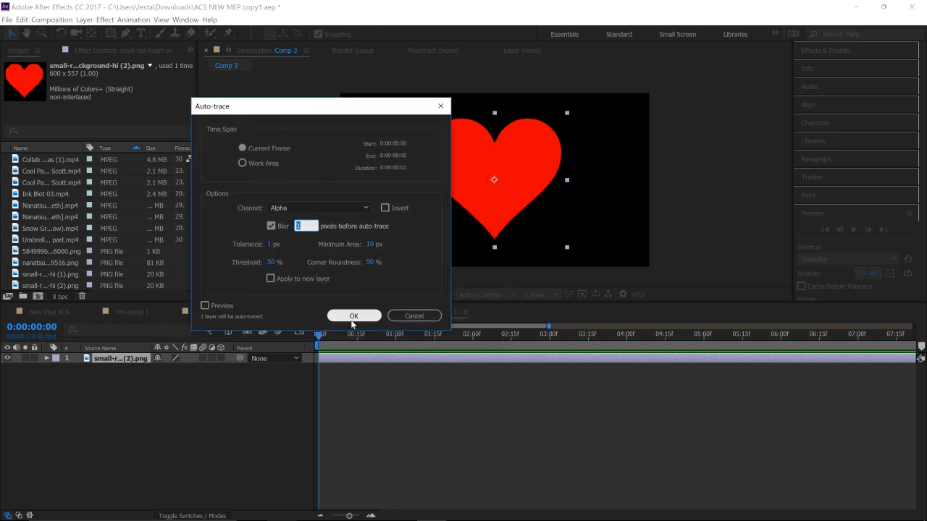
pyautogui.click(353, 318)
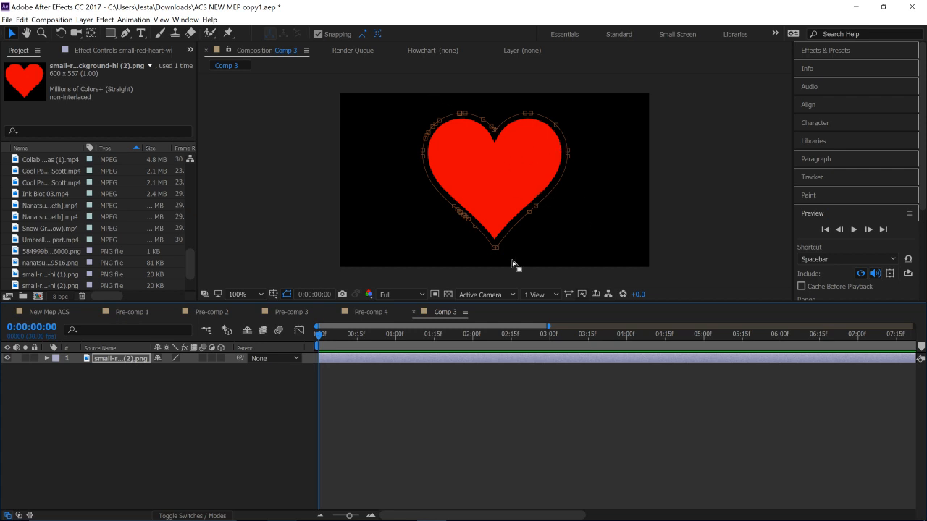
# - Hide the heart image layer in Comp 3 and select it to show only its traced mask outline
pyautogui.click(502, 382)
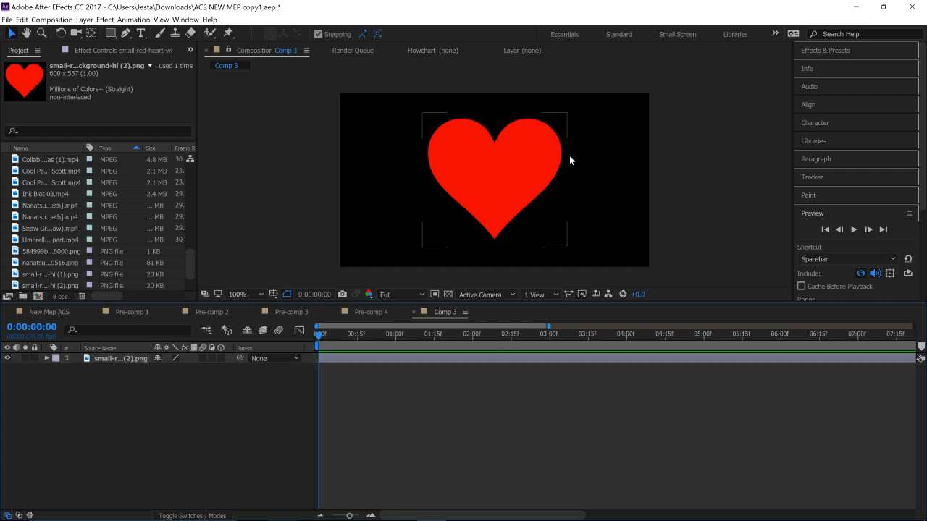
pyautogui.click(497, 196)
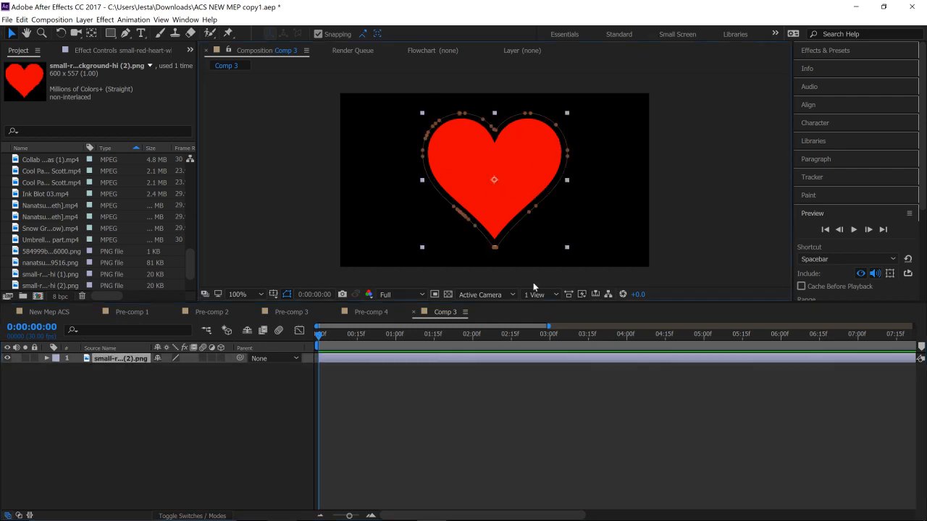
pyautogui.click(398, 379)
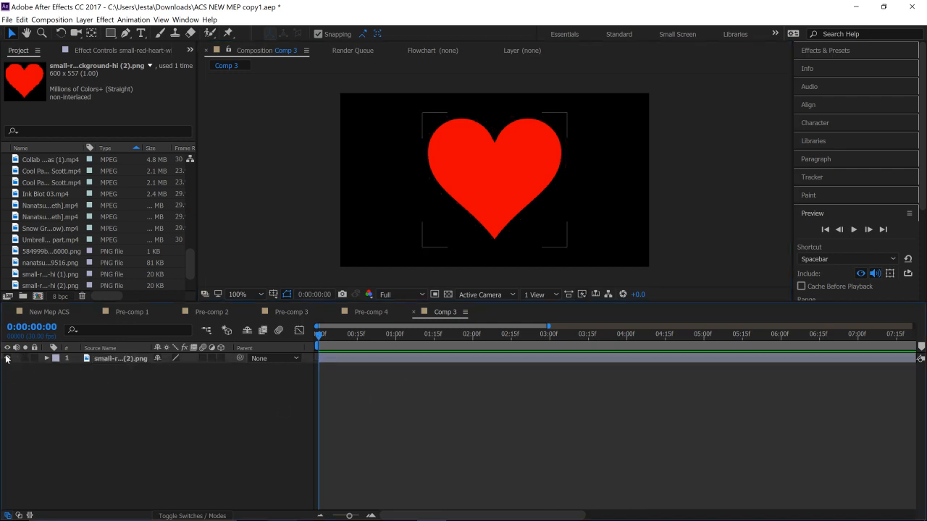
pyautogui.click(7, 358)
pyautogui.click(110, 362)
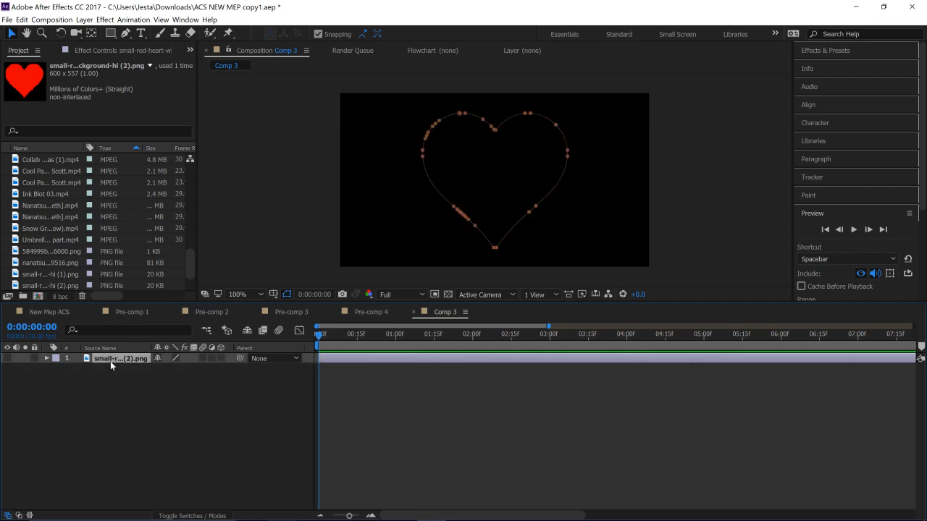
# - Scale the heart layer to 111%
pyautogui.press('s')
pyautogui.moveTo(186, 372); pyautogui.dragTo(210, 379)
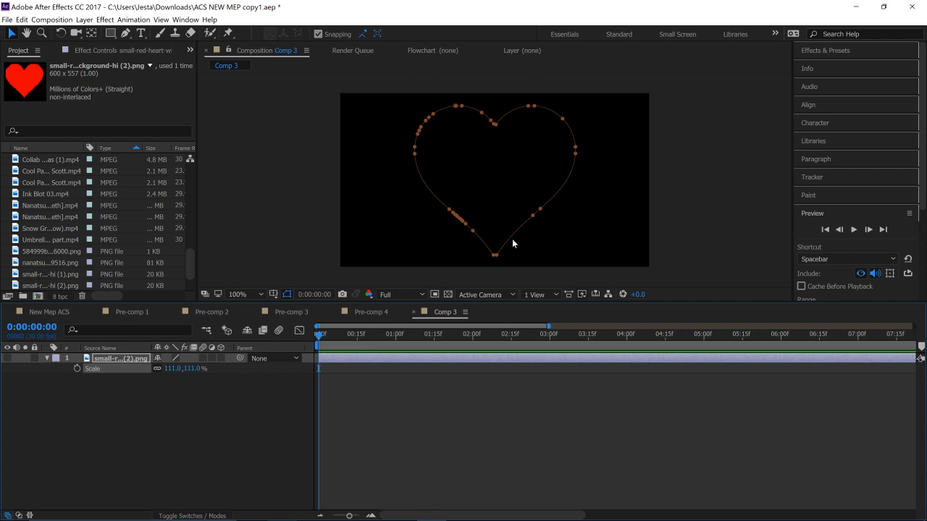
pyautogui.click(167, 389)
# - Remove the keyframe from the heart's Mask Path and delete the heart layer from Comp 3
pyautogui.click(113, 364)
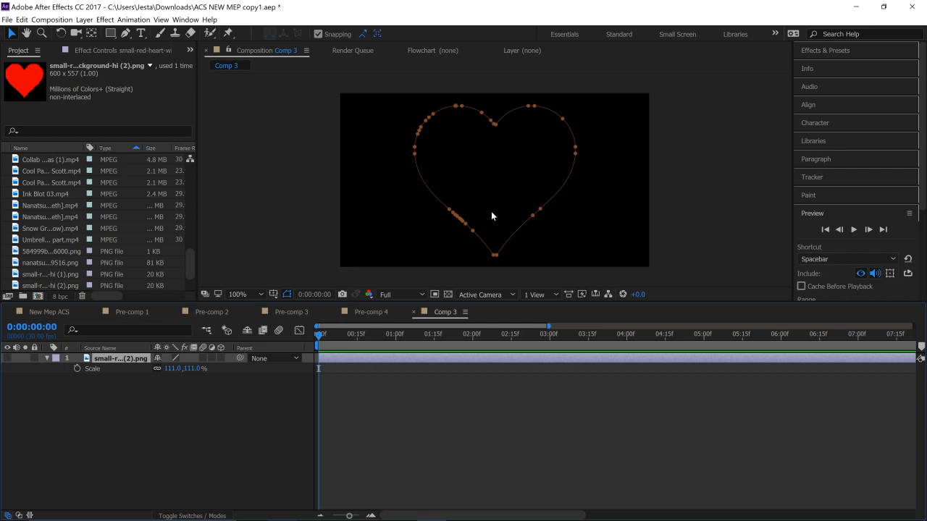
pyautogui.press('m')
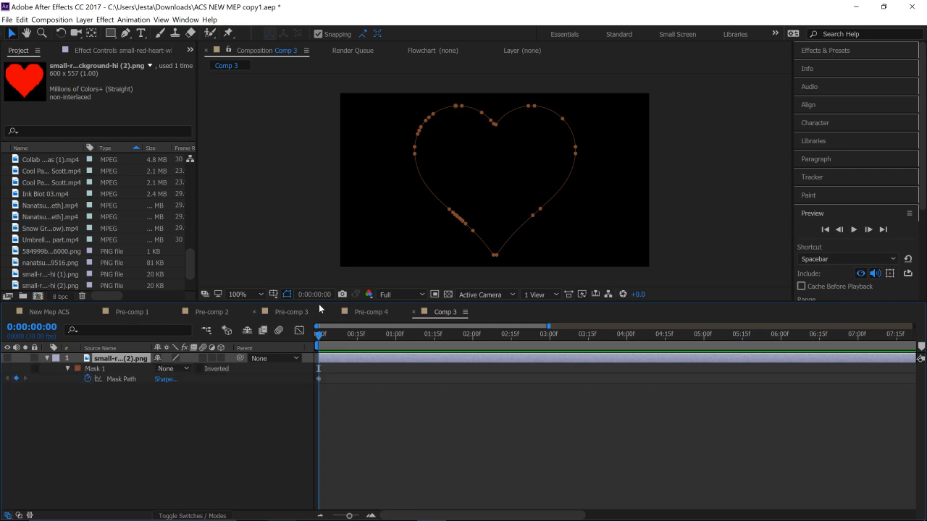
pyautogui.click(130, 380)
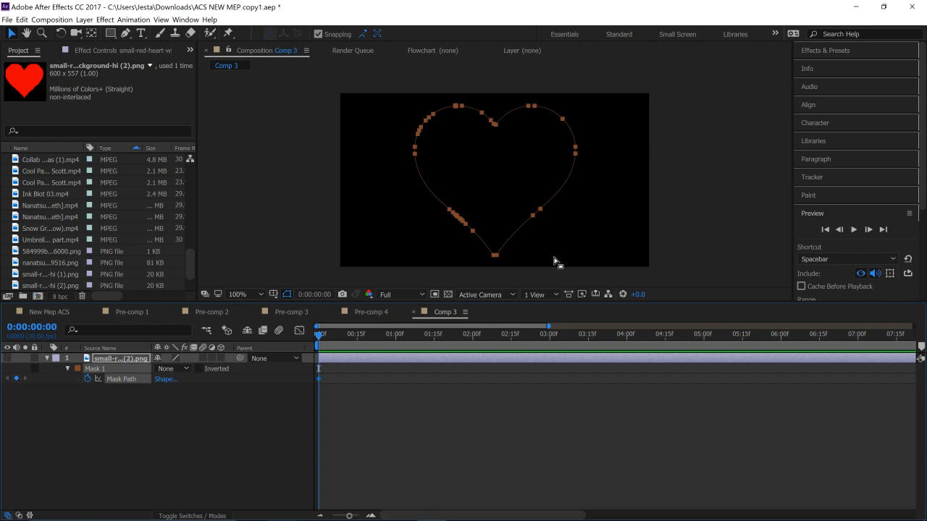
pyautogui.click(123, 367)
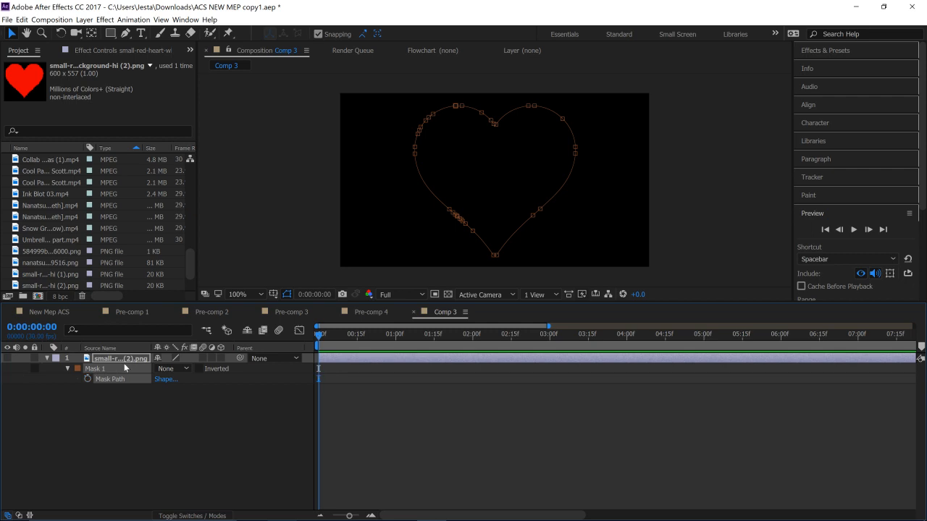
pyautogui.press('Delete')
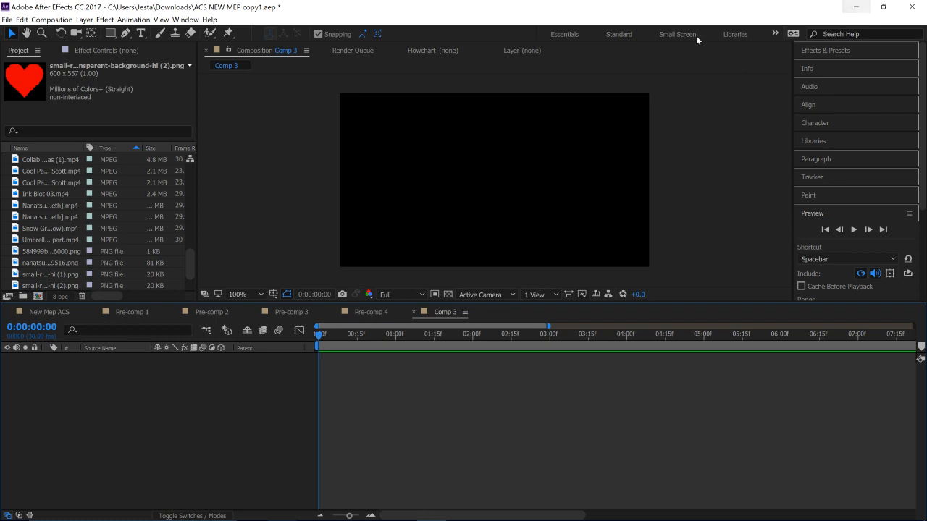
# - Return to Pre-comp 4 and, from the desktop, locate the Cool Particles clip in the TopAnimeLife Editing Pack's Videos folder
pyautogui.click(373, 312)
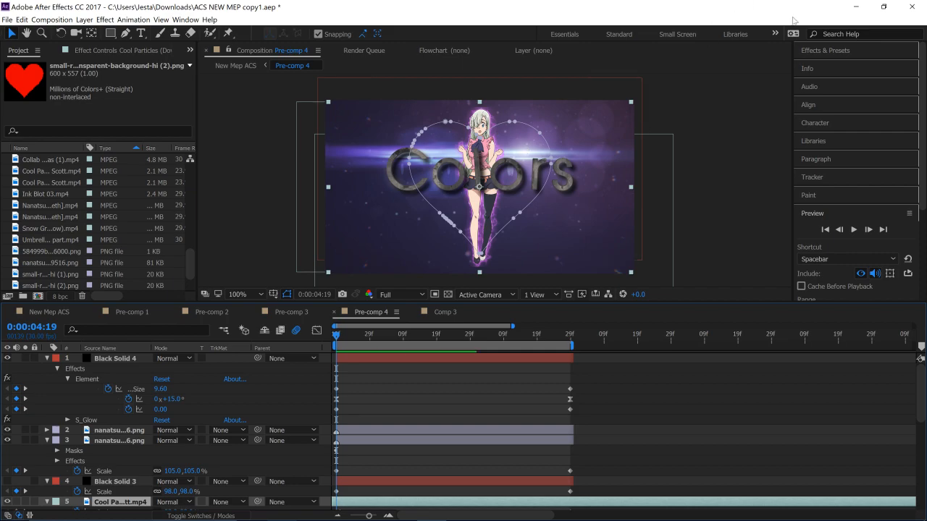
pyautogui.click(850, 6)
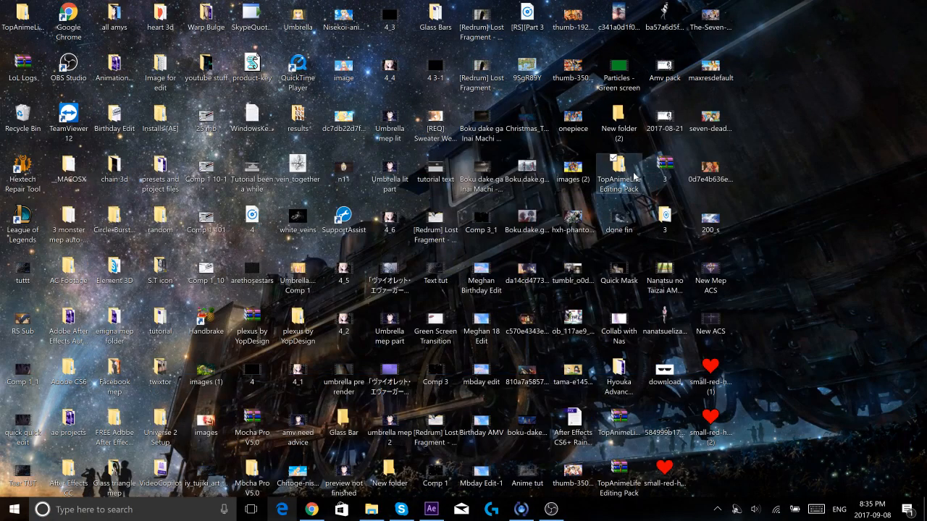
pyautogui.click(635, 178)
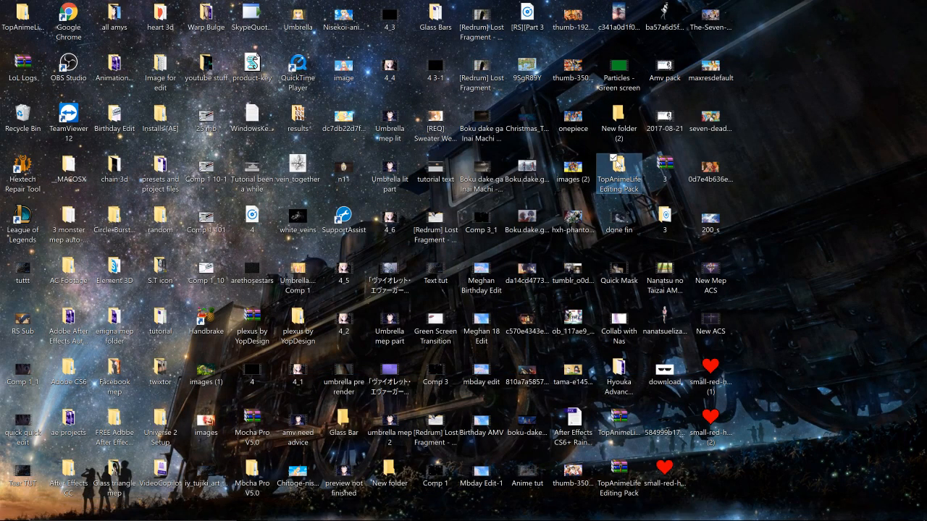
pyautogui.doubleClick(614, 170)
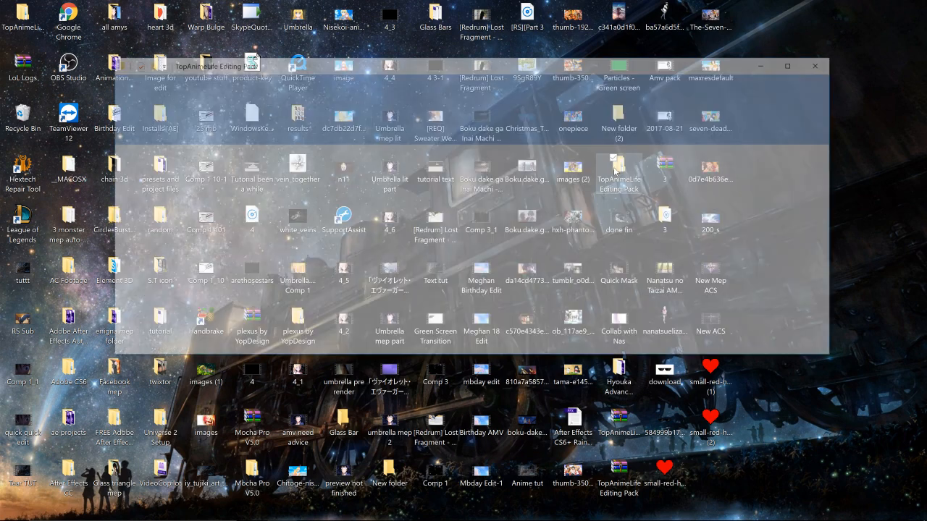
pyautogui.click(259, 191)
pyautogui.doubleClick(261, 192)
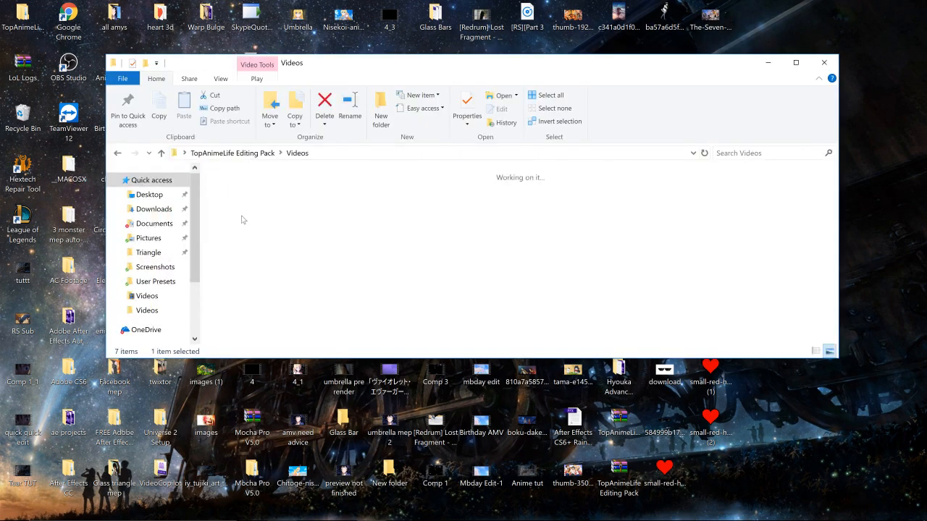
pyautogui.click(257, 190)
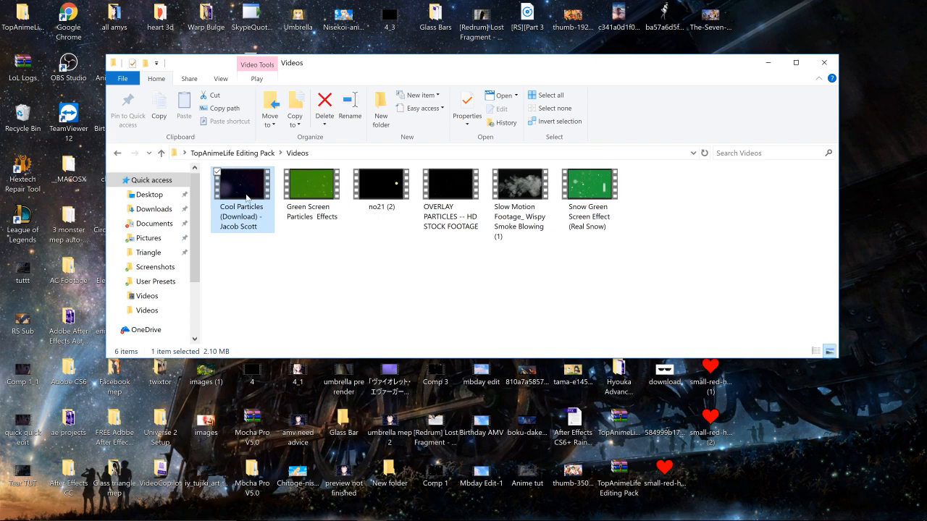
# - Close the Videos folder window and switch back to Comp 3 in After Effects
pyautogui.click(824, 63)
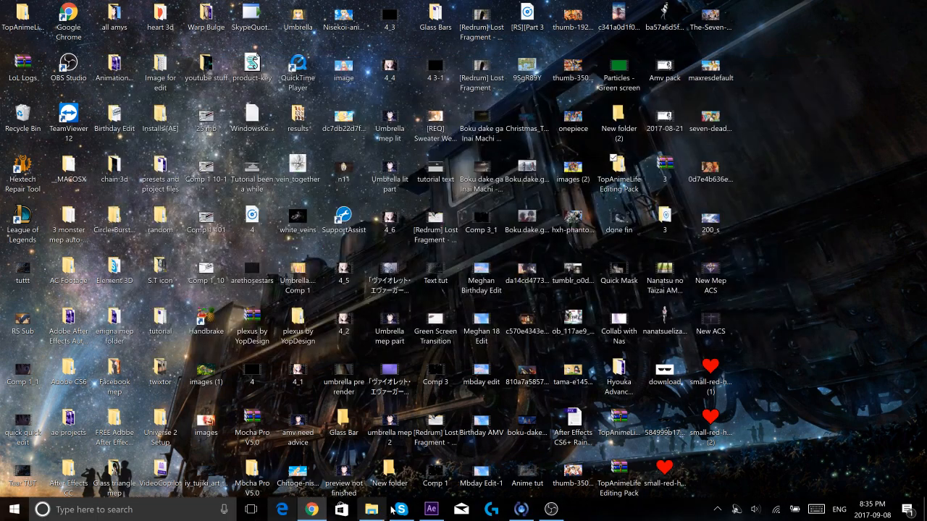
pyautogui.click(431, 509)
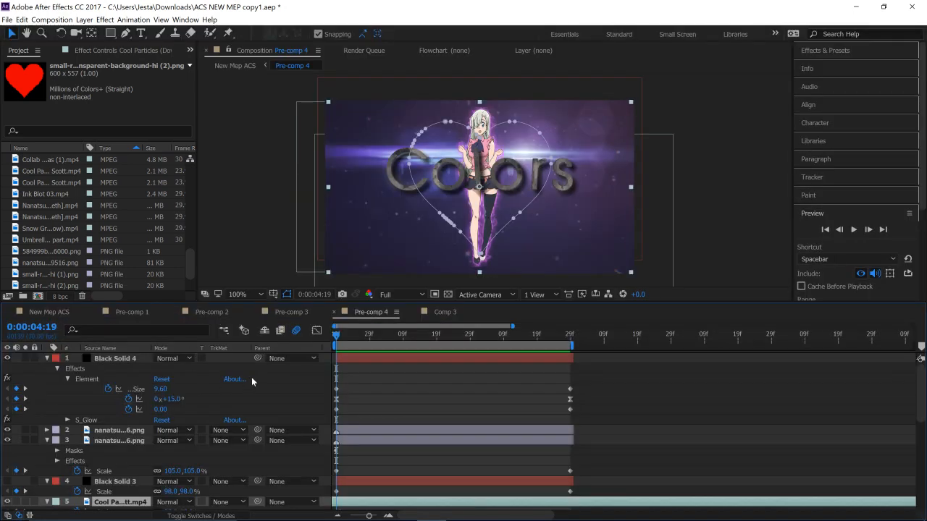
pyautogui.click(455, 313)
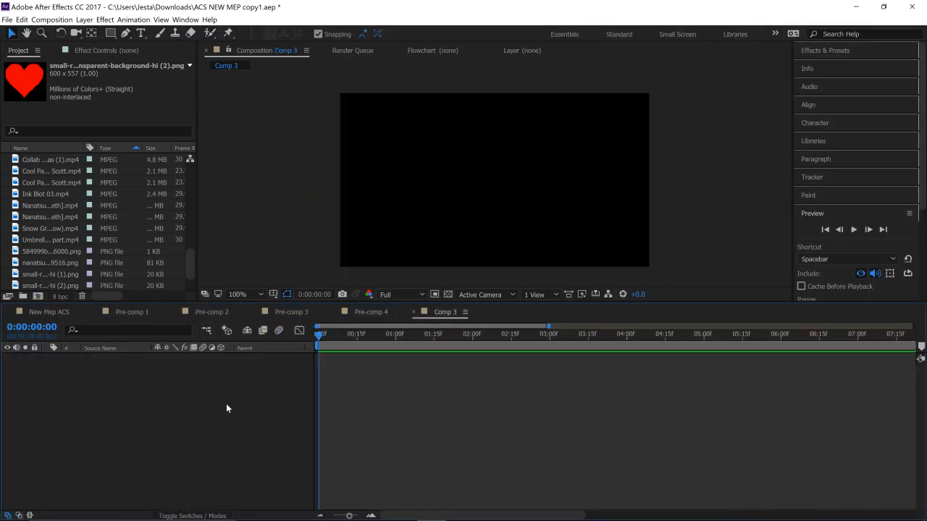
# - Add a black 1280 × 720 px solid named Black Solid 7 to Comp 3
pyautogui.rightClick(222, 374)
pyautogui.moveTo(272, 384)
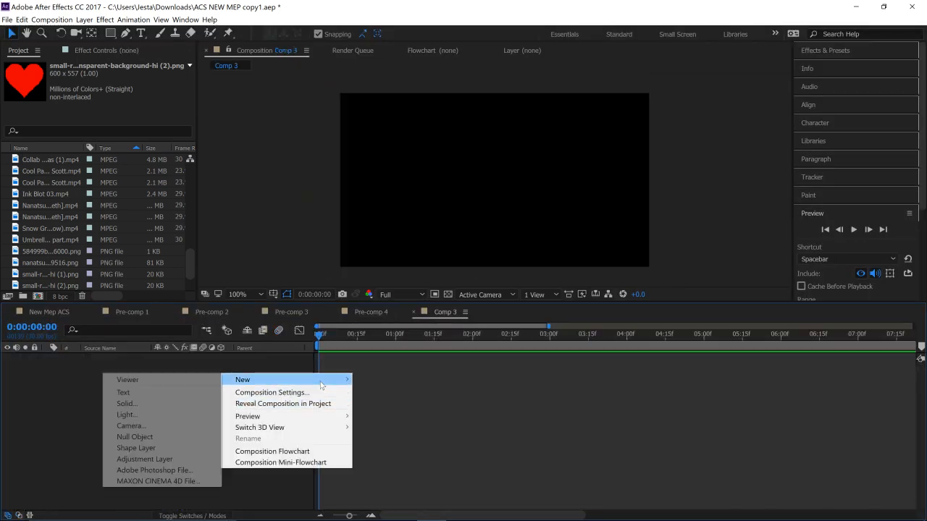
pyautogui.click(167, 402)
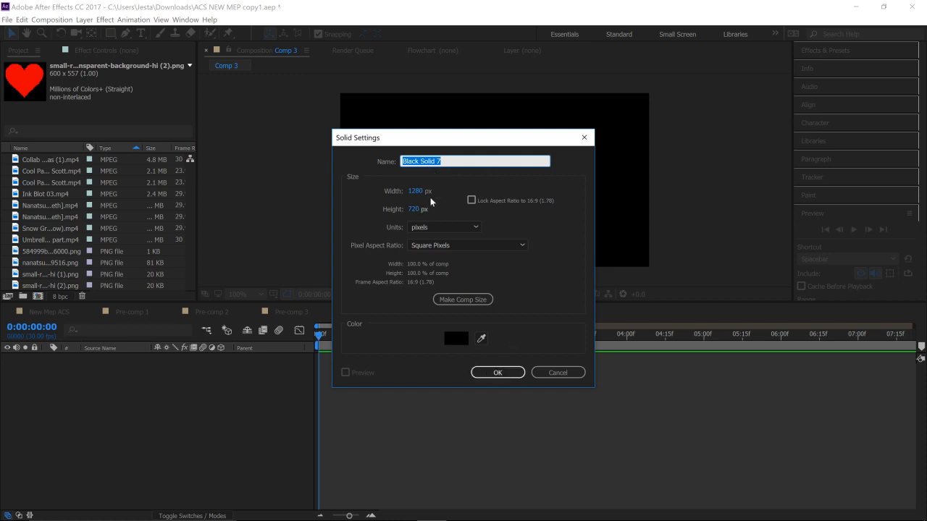
pyautogui.click(495, 373)
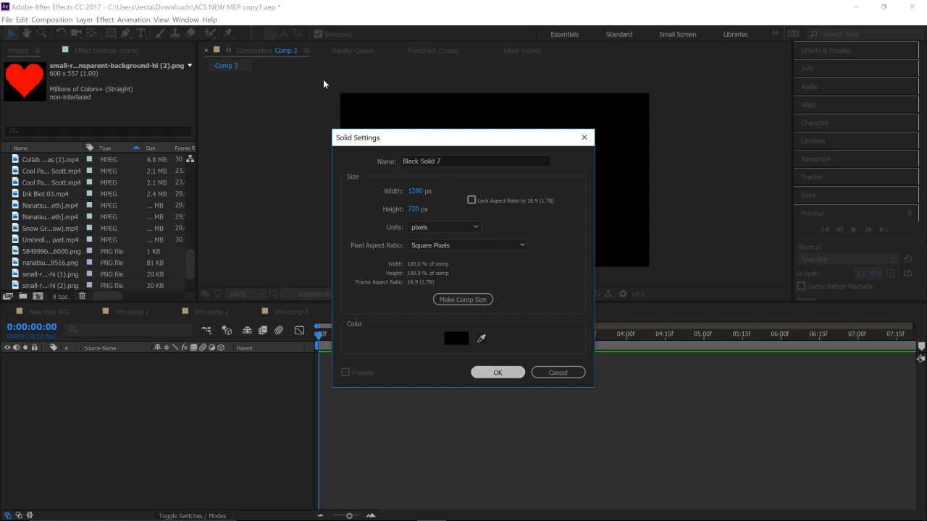
pyautogui.scroll(-1, 545, 148)
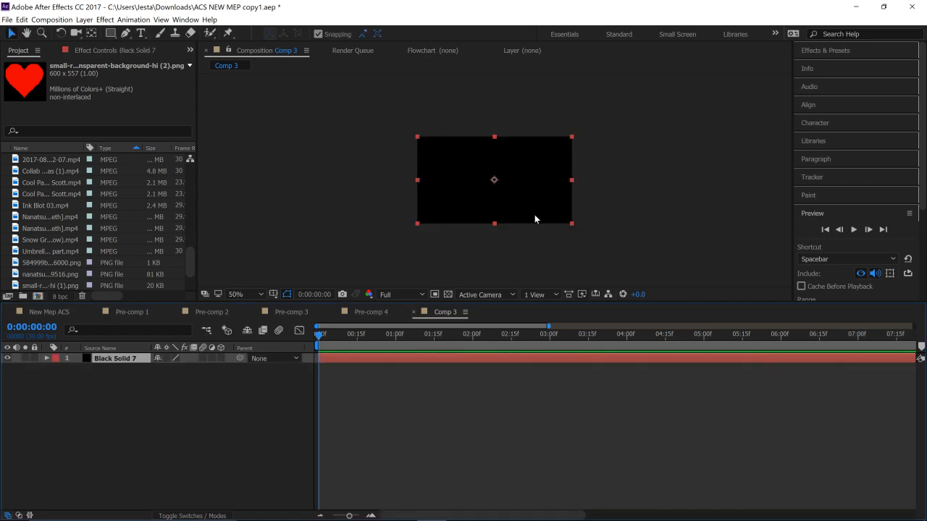
pyautogui.scroll(1, 535, 215)
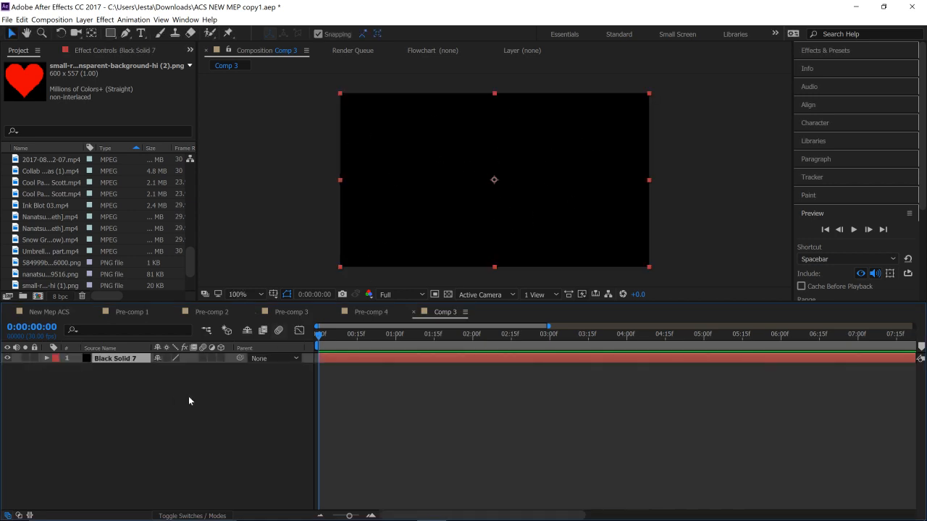
# - Paste the copied heart mask onto the black solid and display the composition on the transparency grid
pyautogui.click(160, 404)
pyautogui.click(120, 360)
pyautogui.hotkey('ctrl', 'v')
pyautogui.click(211, 402)
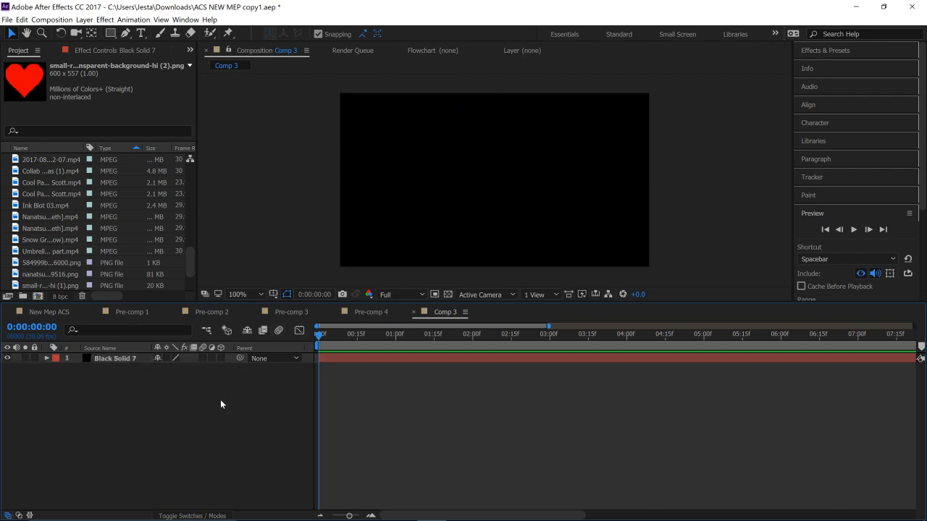
pyautogui.click(115, 361)
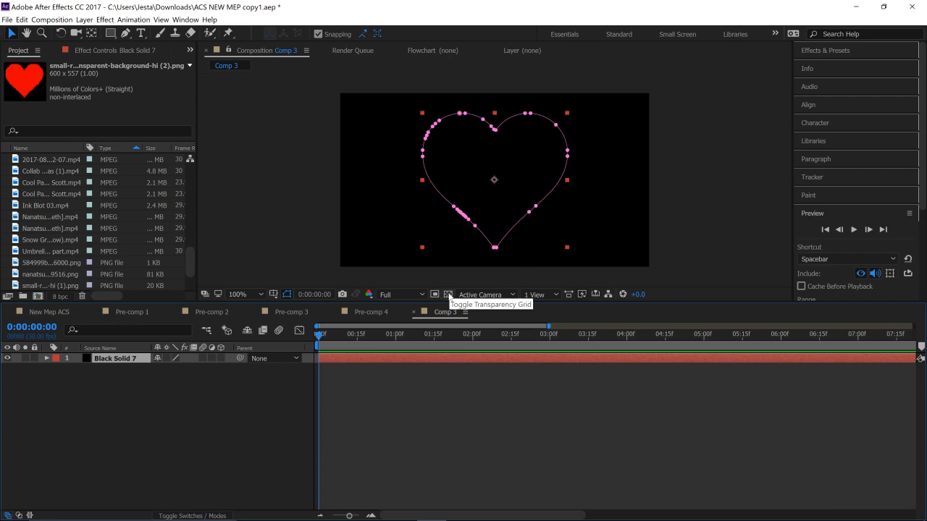
pyautogui.click(449, 294)
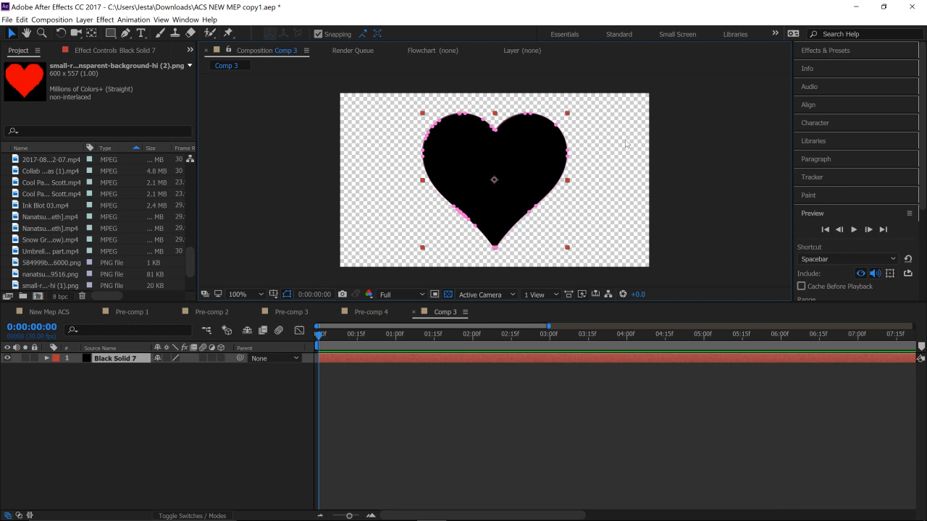
pyautogui.click(272, 173)
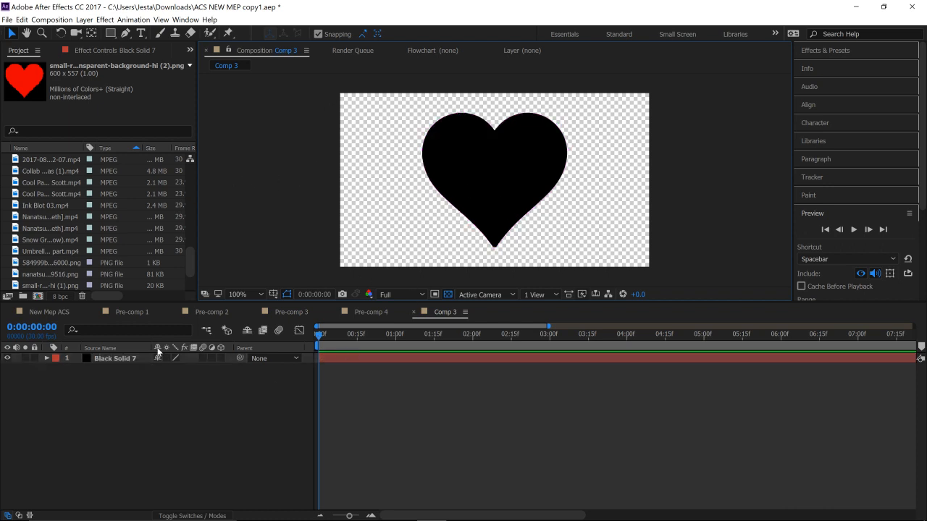
# - Set the black solid's heart mask mode to Subtract and collapse the layer's properties
pyautogui.click(117, 359)
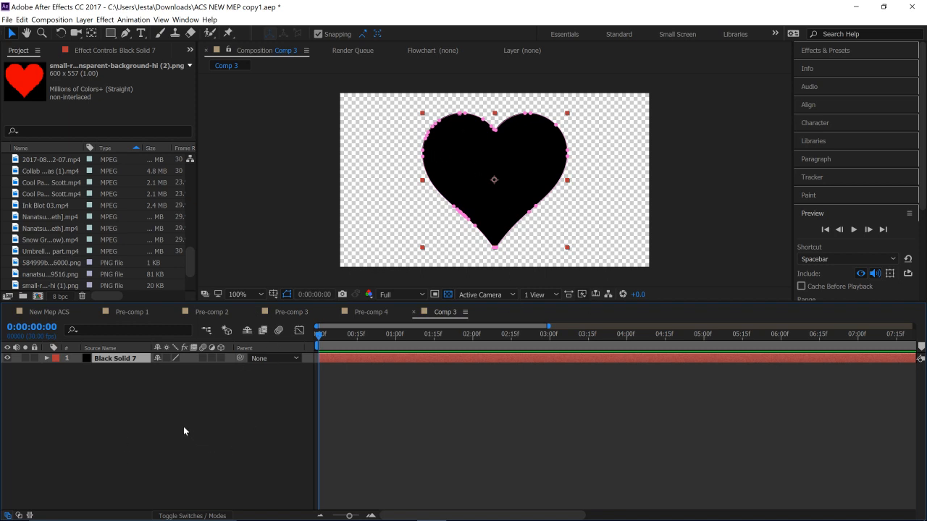
pyautogui.press('m')
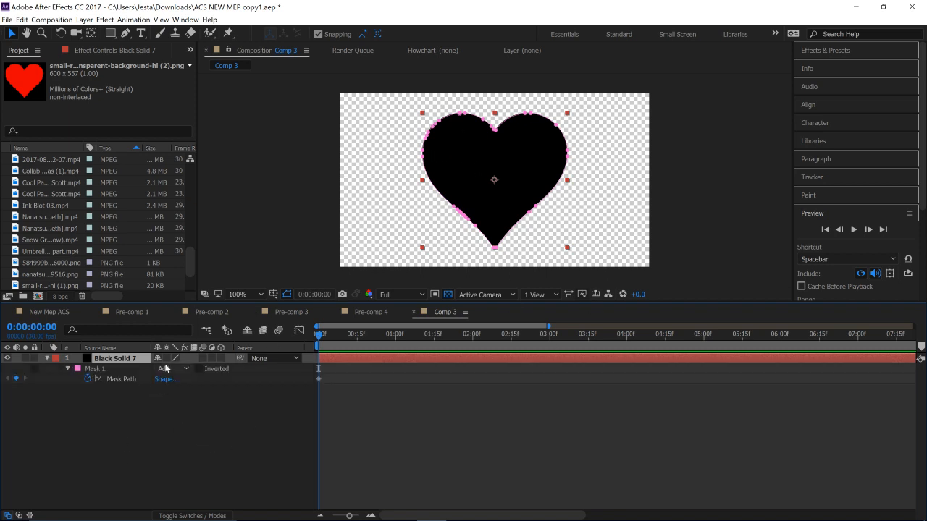
pyautogui.click(172, 369)
pyautogui.click(181, 402)
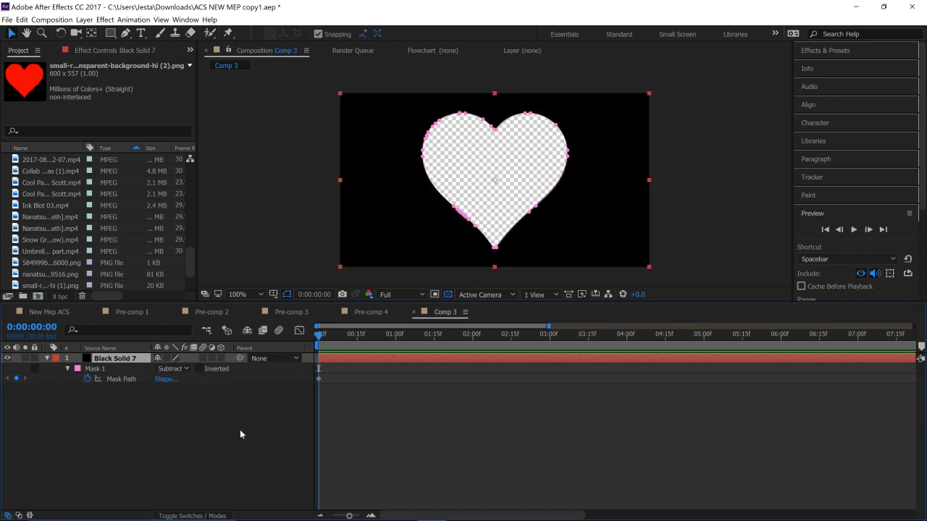
pyautogui.click(47, 358)
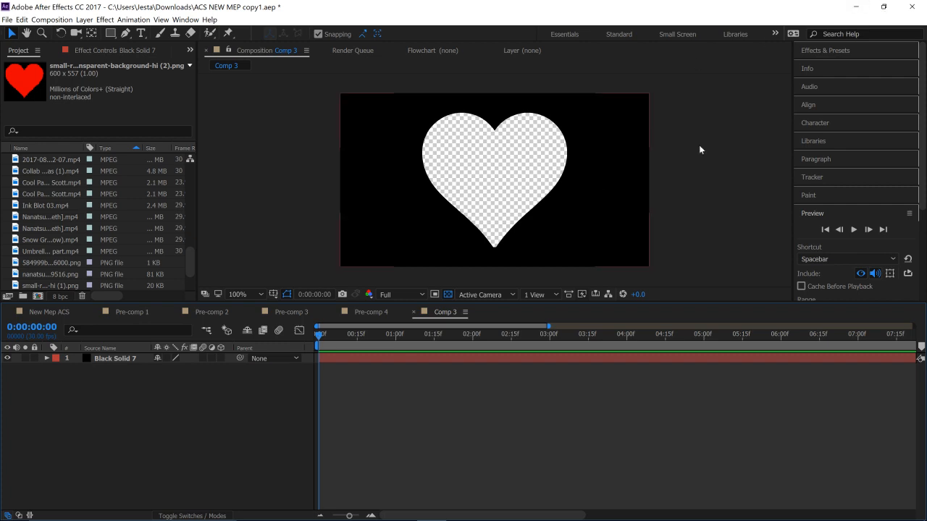
# - Add the Ink Blot 03.mp4 footage to Comp 3 and place it above the black solid
pyautogui.click(857, 7)
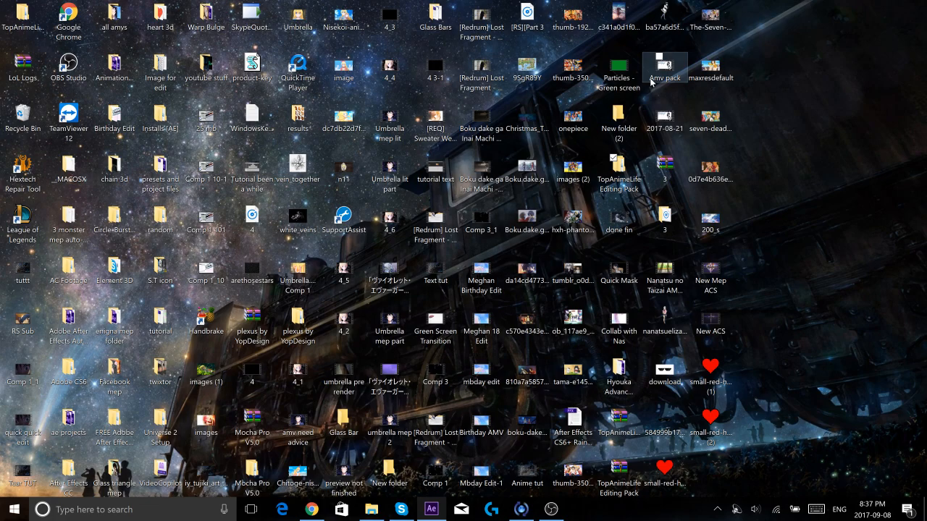
pyautogui.click(432, 509)
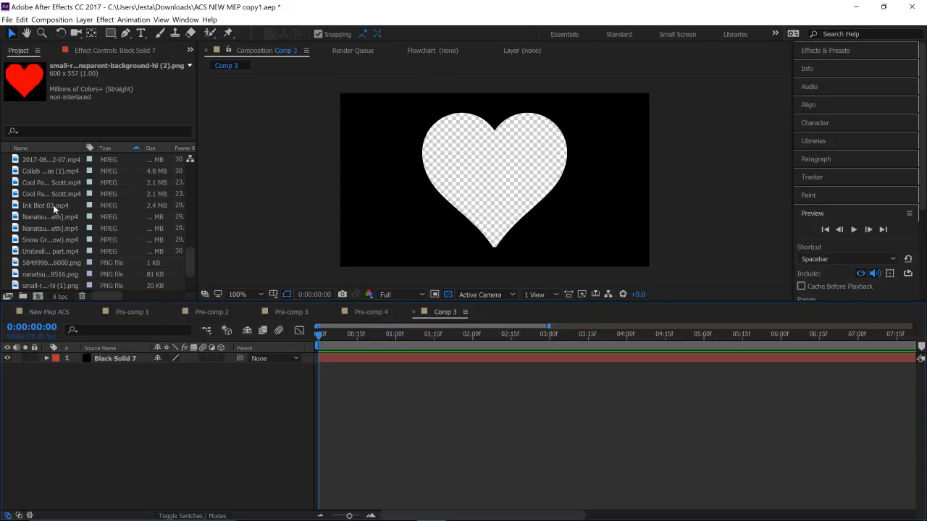
pyautogui.click(45, 205)
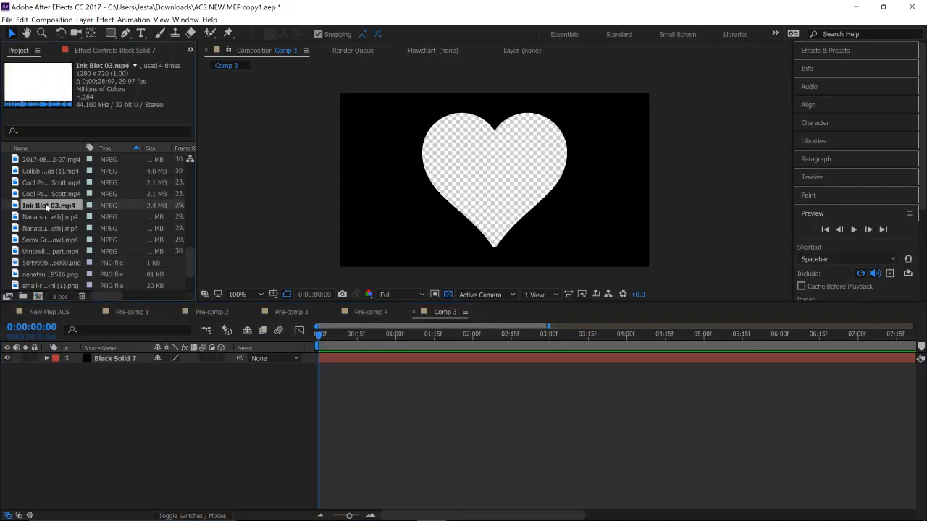
pyautogui.moveTo(45, 206)
pyautogui.mouseDown()
pyautogui.moveTo(145, 379)
pyautogui.moveTo(145, 370)
pyautogui.mouseUp()
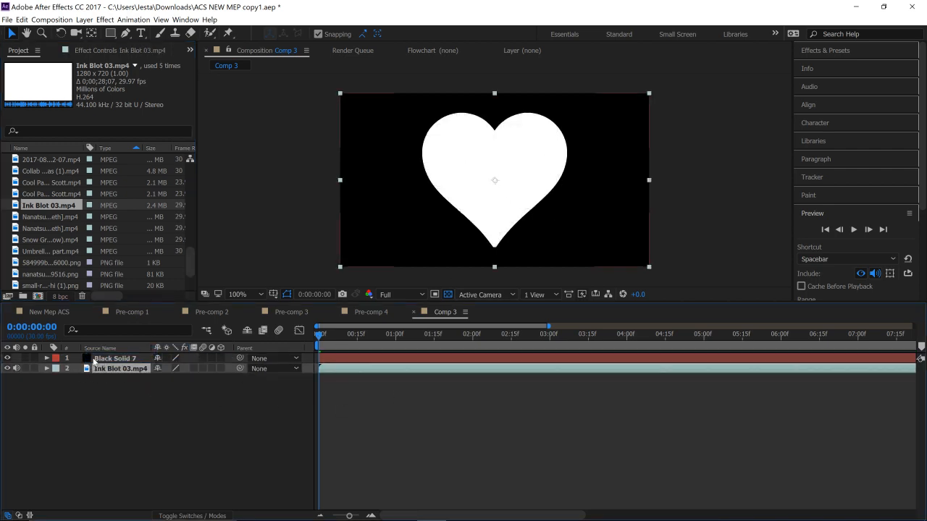
pyautogui.moveTo(109, 369); pyautogui.dragTo(113, 355)
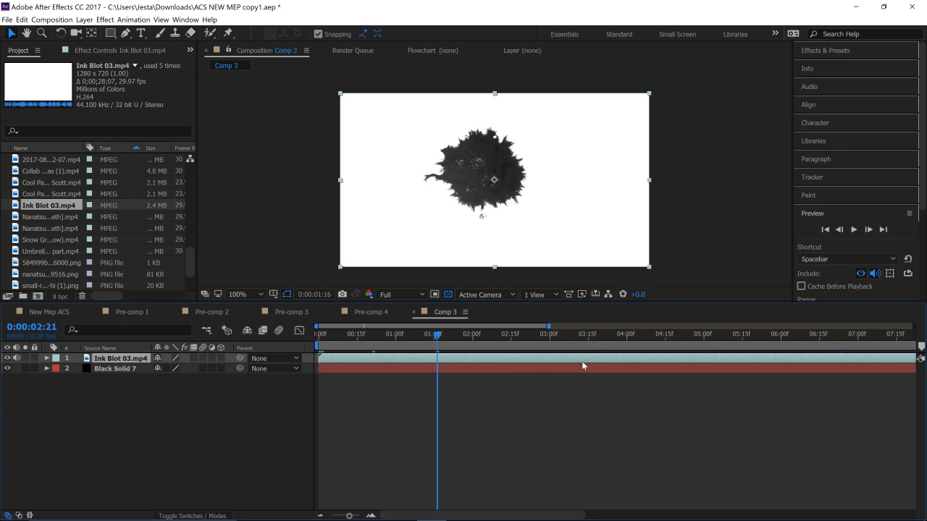
# - Play the ink blot footage from the start to check how it spreads
pyautogui.moveTo(639, 333); pyautogui.dragTo(297, 312)
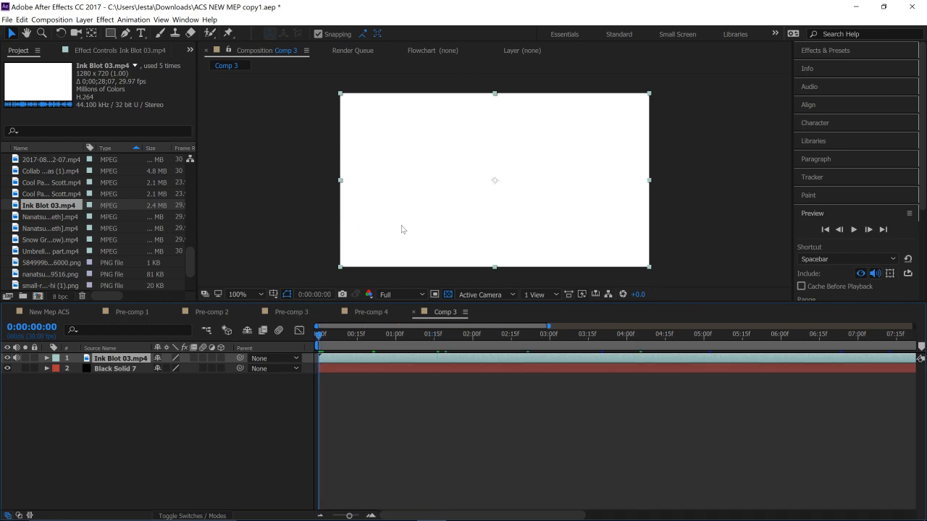
pyautogui.press(',')
pyautogui.press('.')
pyautogui.press('space')
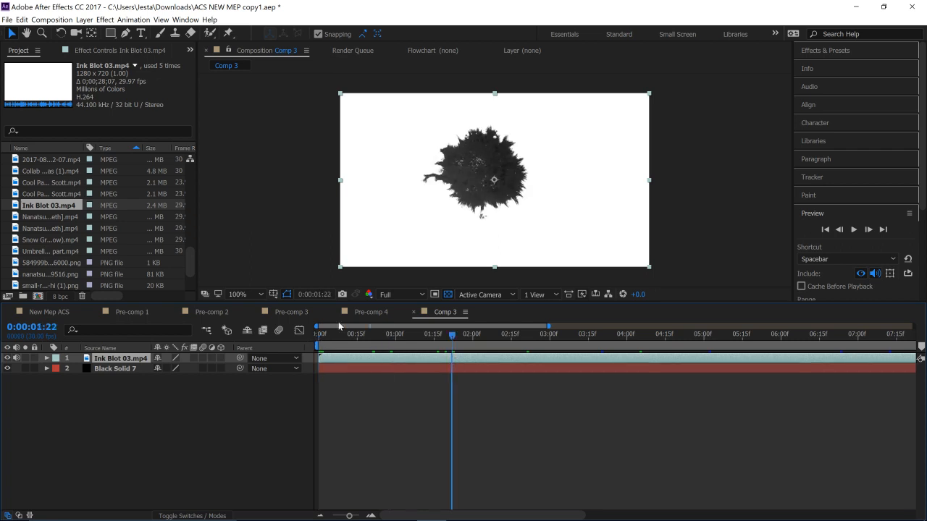
pyautogui.press('space')
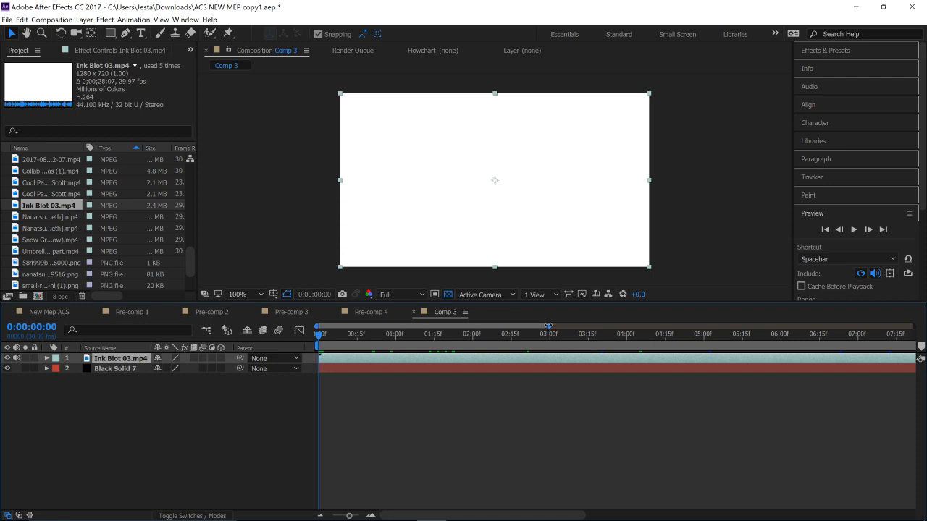
# - Extend the end of Comp 3's work area to about 9 seconds and preview the ink blot
pyautogui.moveTo(548, 327); pyautogui.dragTo(722, 327)
pyautogui.click(856, 230)
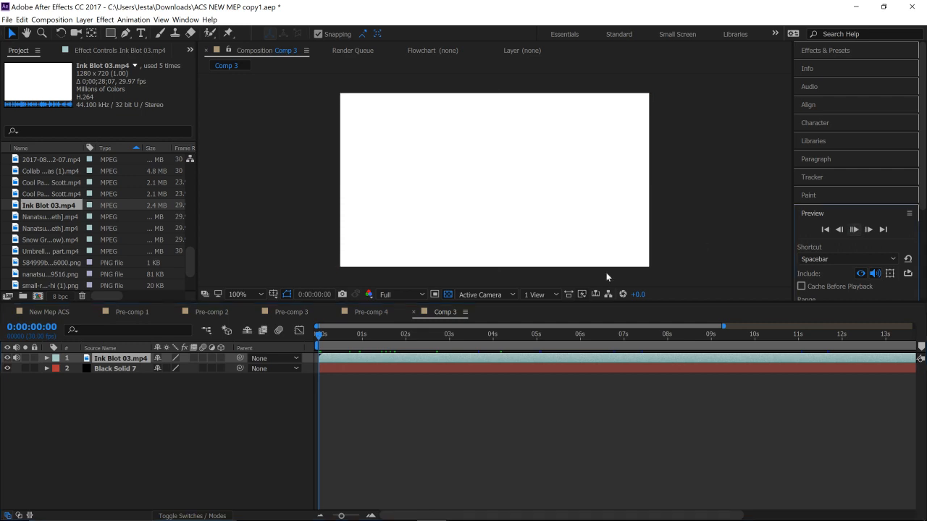
pyautogui.click(316, 334)
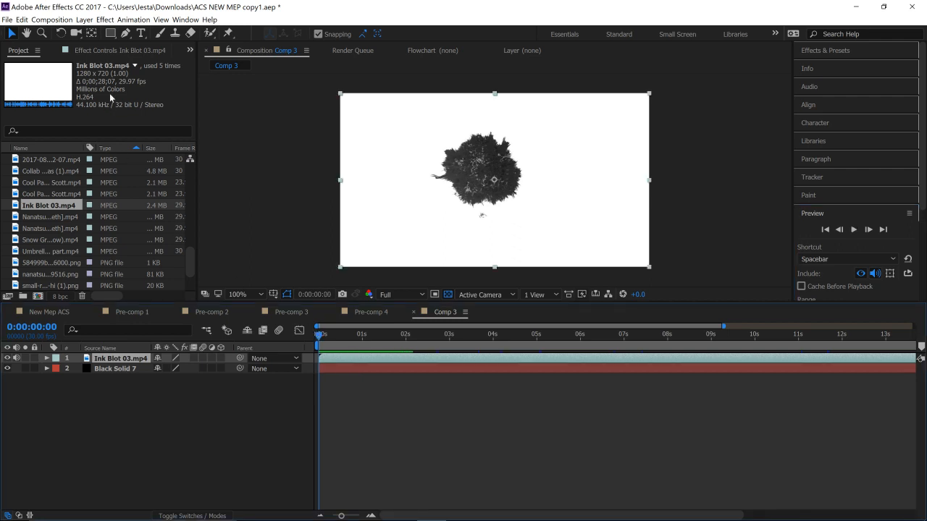
# - Time-stretch the Ink Blot 03.mp4 layer with a stretch factor of 15, holding the layer in-point
pyautogui.click(84, 20)
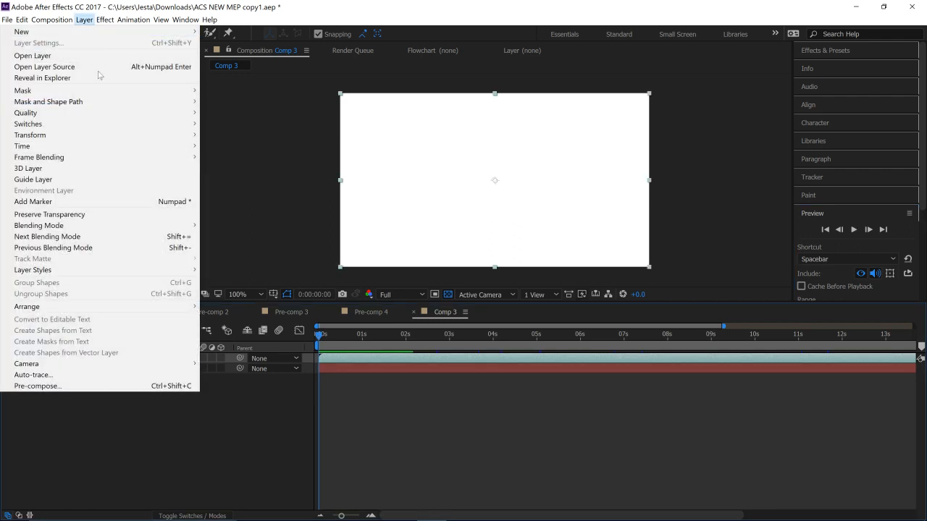
pyautogui.moveTo(120, 146)
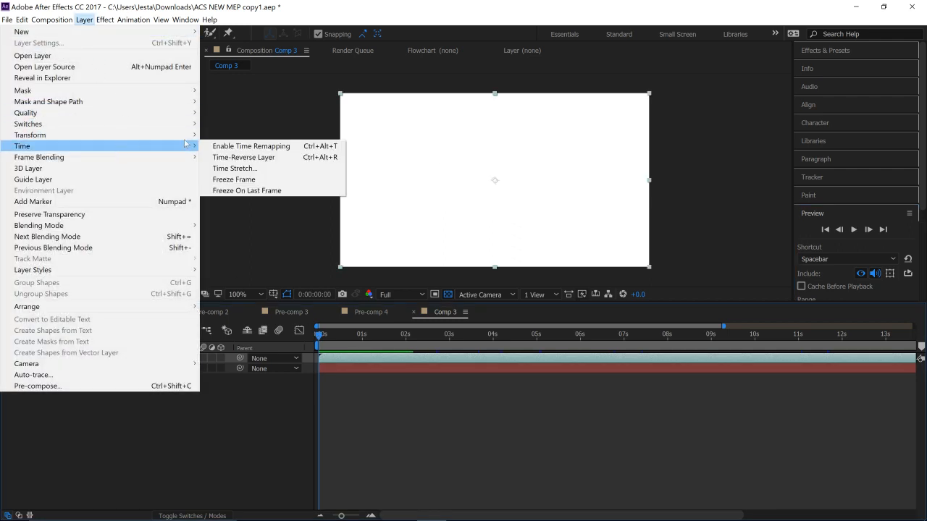
pyautogui.click(260, 168)
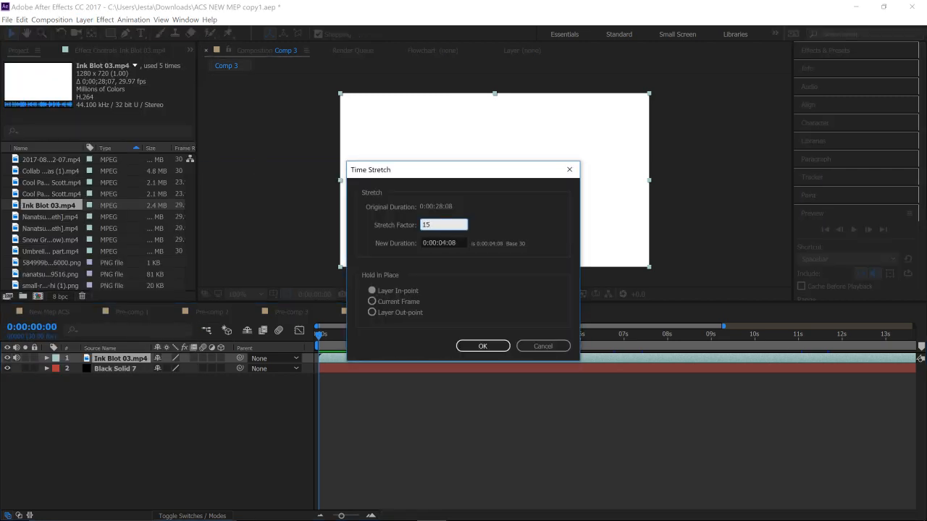
pyautogui.write('15')
pyautogui.press('Return')
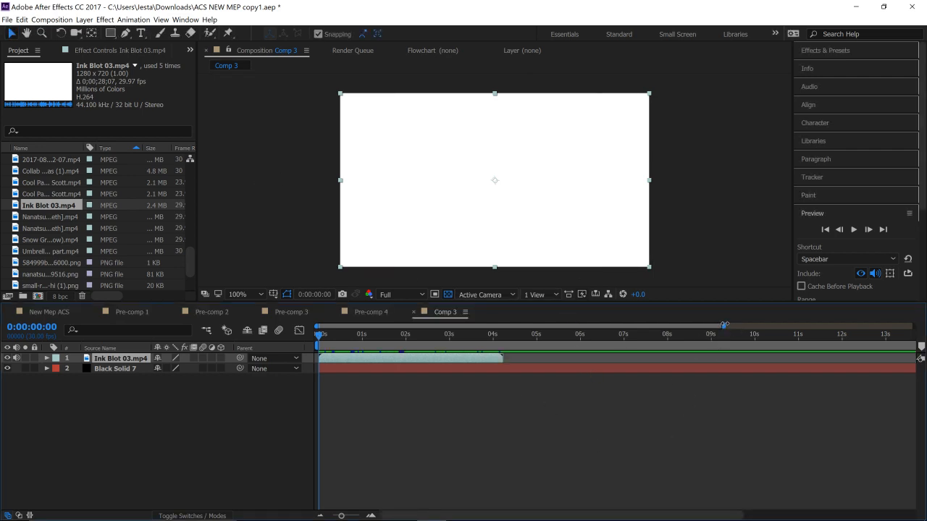
# - Preview the ink blot with the work area extended to about 10 seconds, and trim the layer's end to 0:00:02:00
pyautogui.moveTo(724, 325); pyautogui.dragTo(738, 327)
pyautogui.click(852, 233)
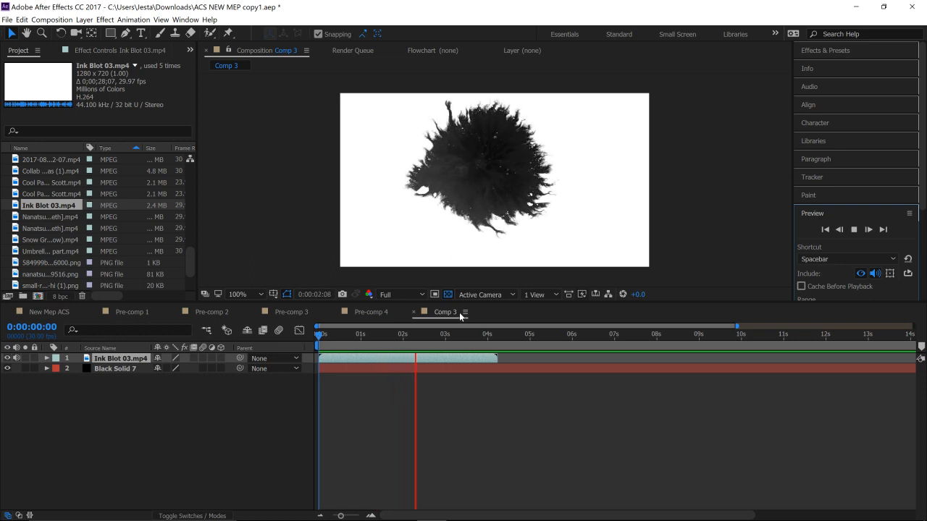
pyautogui.click(402, 344)
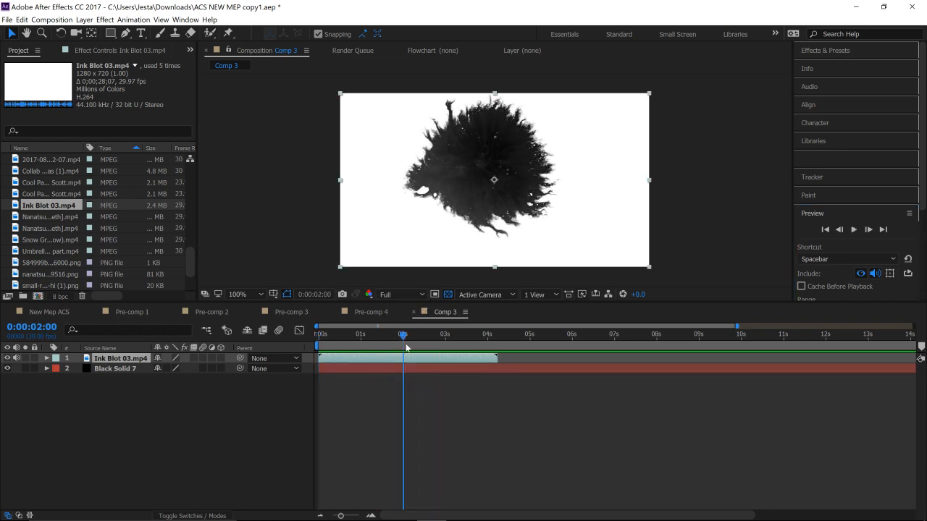
pyautogui.click(438, 410)
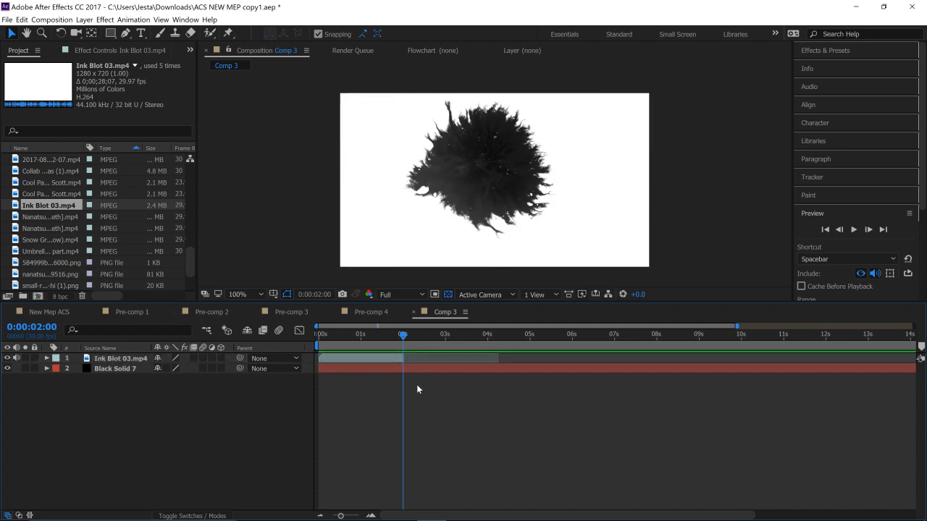
# - Return to the start of Comp 3 and move the ink blot layer below the black solid
pyautogui.moveTo(352, 348); pyautogui.dragTo(389, 348)
pyautogui.moveTo(445, 383); pyautogui.dragTo(313, 369)
pyautogui.click(323, 359)
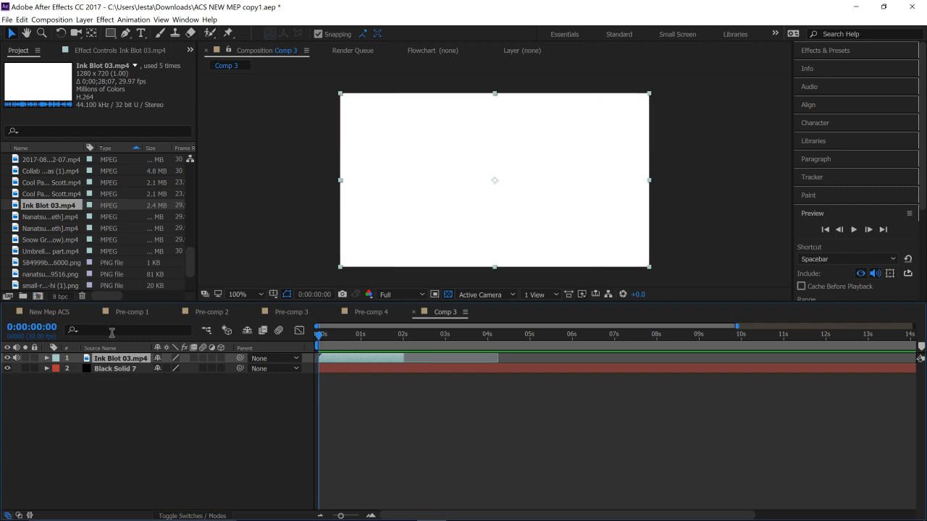
pyautogui.moveTo(123, 358)
pyautogui.mouseDown()
pyautogui.moveTo(114, 387)
pyautogui.moveTo(42, 377)
pyautogui.mouseUp()
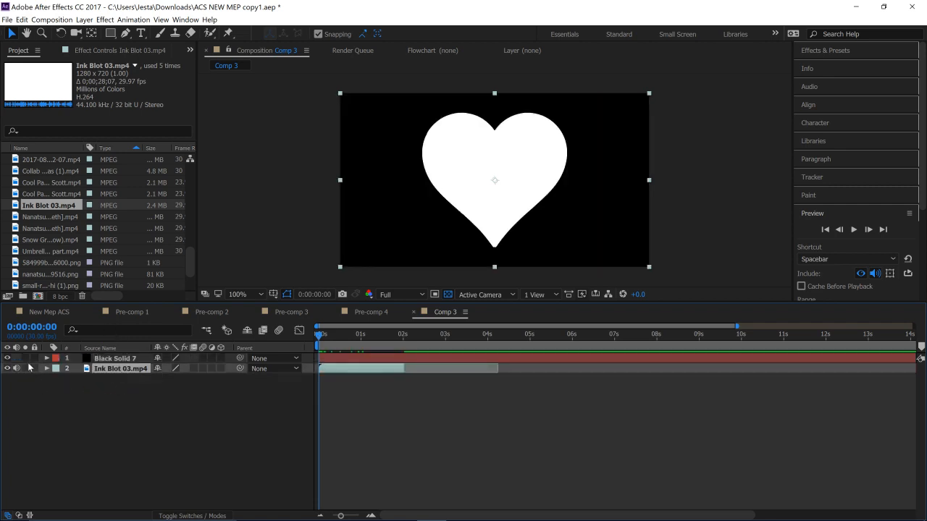
# - Mute the ink blot layer's audio and move the current time to 0:00:01:18 to see the blot spread inside the heart
pyautogui.click(17, 368)
pyautogui.moveTo(321, 334); pyautogui.dragTo(373, 333)
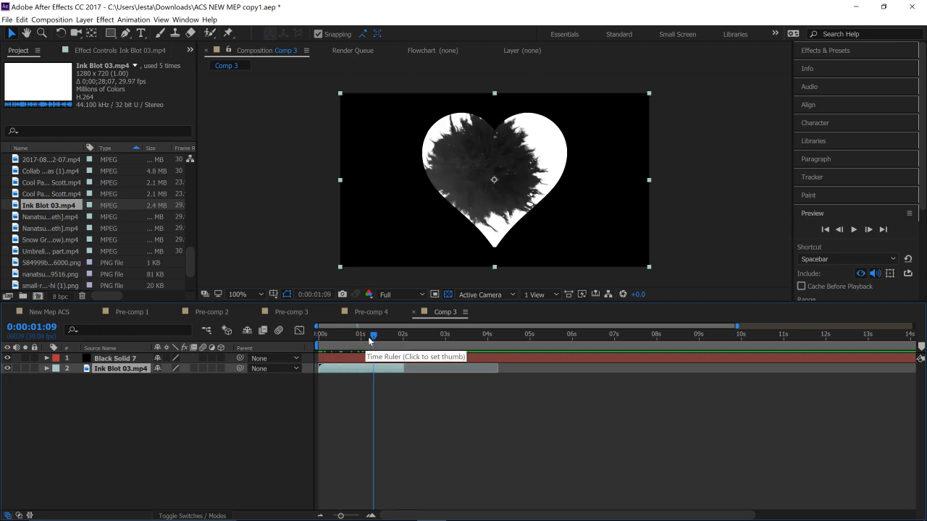
pyautogui.moveTo(369, 340)
pyautogui.mouseDown()
pyautogui.moveTo(391, 350)
pyautogui.moveTo(299, 356)
pyautogui.moveTo(385, 371)
pyautogui.mouseUp()
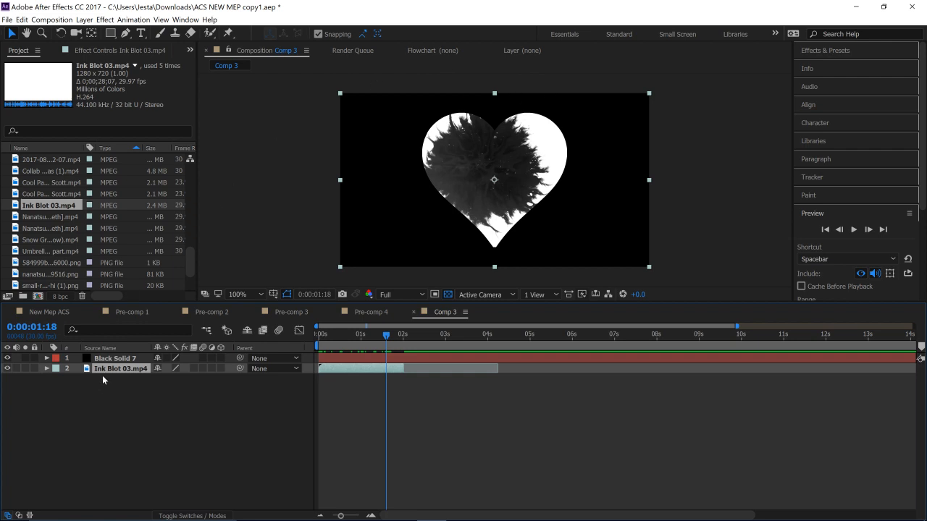
# - Set the ink blot layer's position to 540, 365 and its scale to 79% so it covers one side of the heart
pyautogui.press('p')
pyautogui.hotkey('shift', 's')
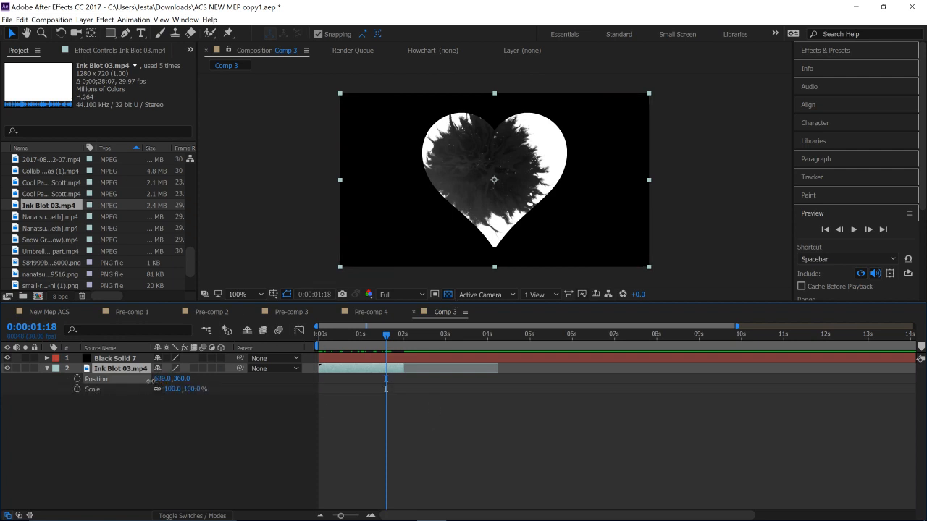
pyautogui.moveTo(162, 379)
pyautogui.mouseDown()
pyautogui.moveTo(135, 379)
pyautogui.moveTo(177, 389)
pyautogui.moveTo(151, 384)
pyautogui.mouseUp()
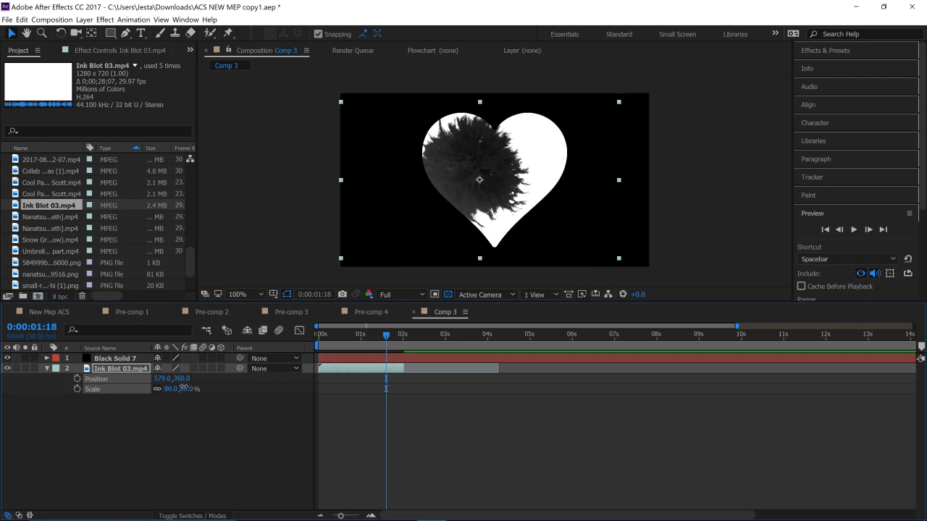
pyautogui.moveTo(183, 388); pyautogui.dragTo(147, 382)
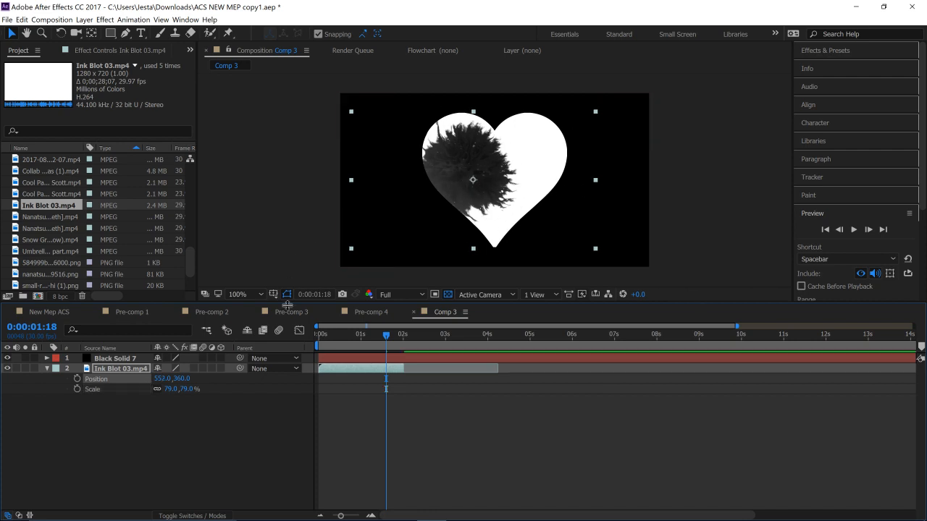
pyautogui.moveTo(160, 379); pyautogui.dragTo(145, 378)
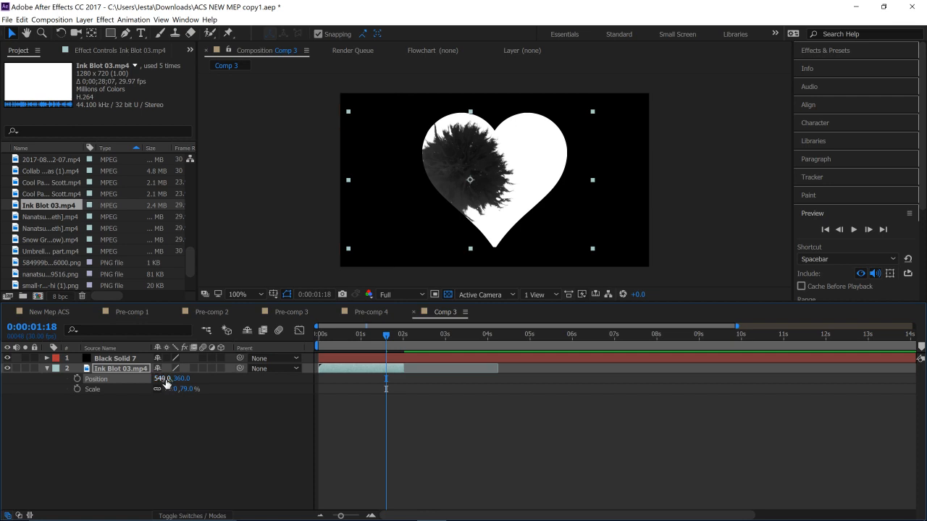
pyautogui.moveTo(180, 379); pyautogui.dragTo(190, 381)
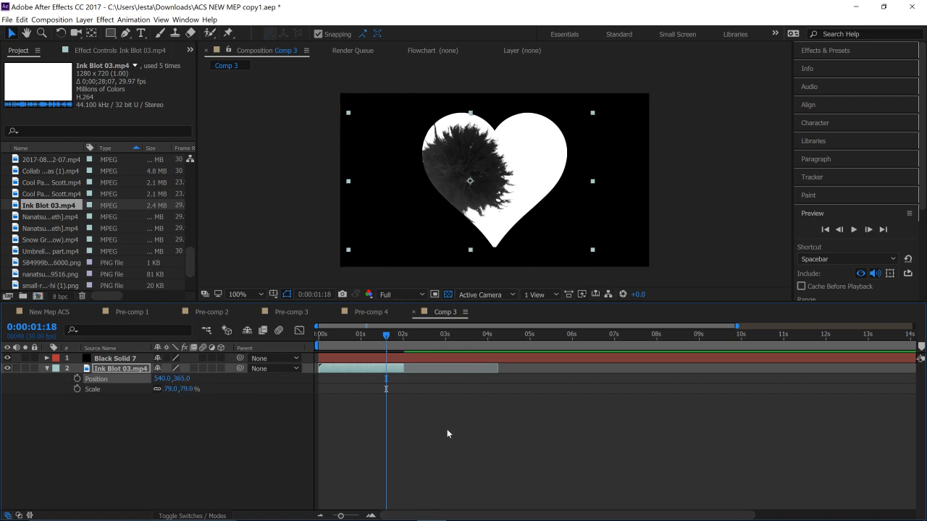
# - Duplicate the ink blot layer and set the copy's position to 826, 365, over the opposite side of the heart
pyautogui.click(363, 375)
pyautogui.click(362, 373)
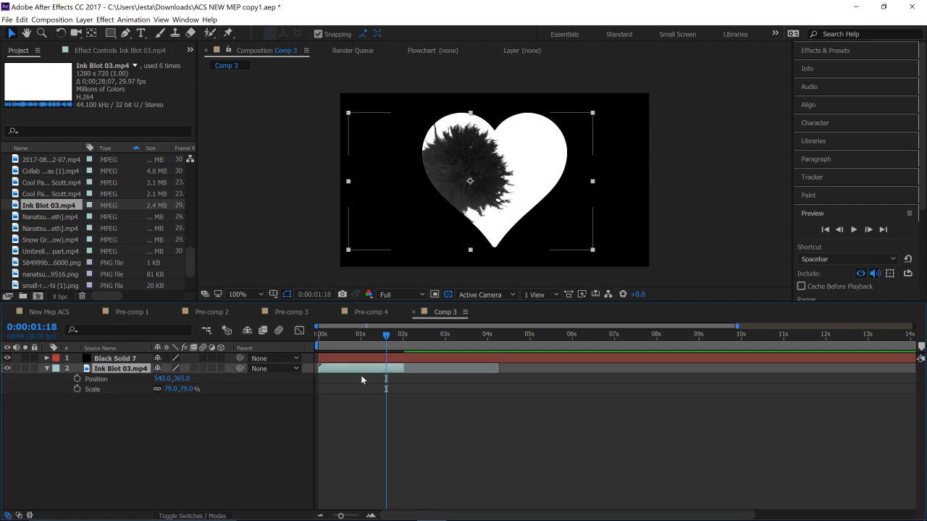
pyautogui.hotkey('ctrl', 'd')
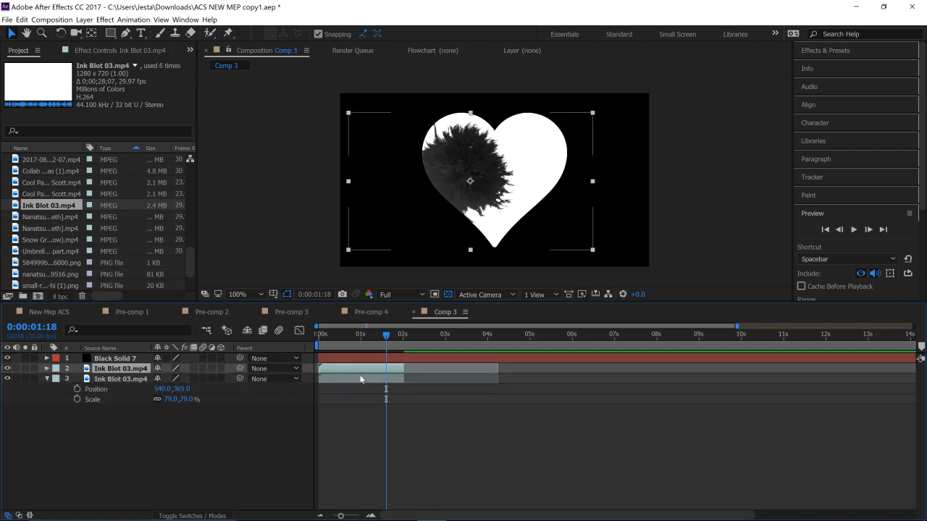
pyautogui.click(8, 379)
pyautogui.press('p')
pyautogui.hotkey('shift', 's')
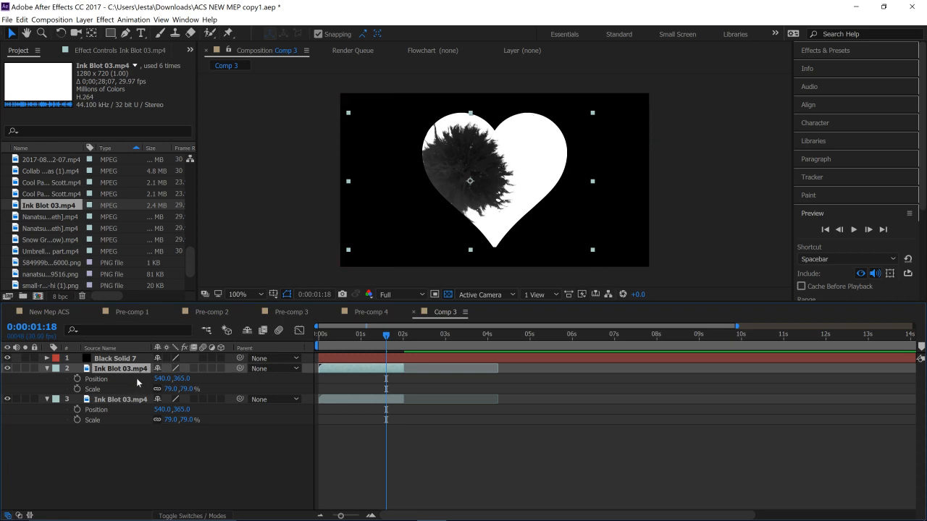
pyautogui.moveTo(159, 376); pyautogui.dragTo(319, 364)
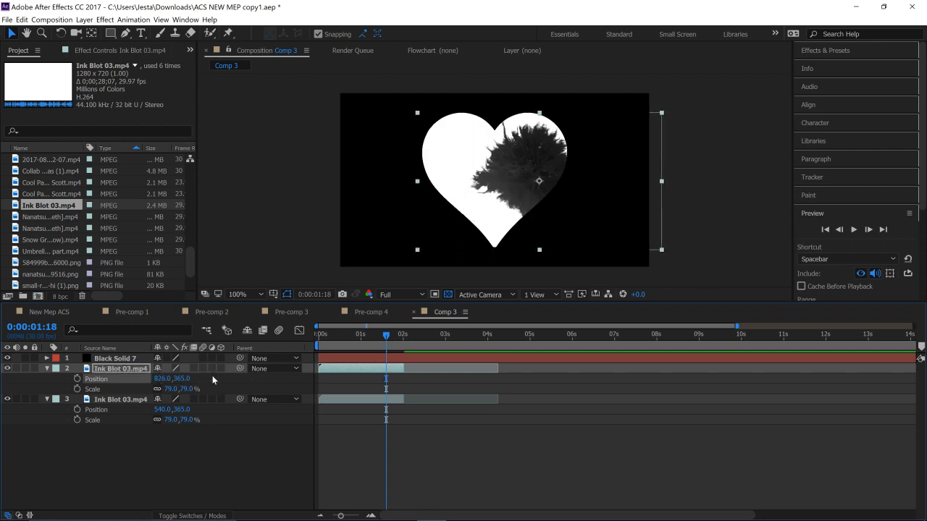
# - Set the scale of the duplicated ink blot layer to 86%
pyautogui.press('u')
pyautogui.press('s')
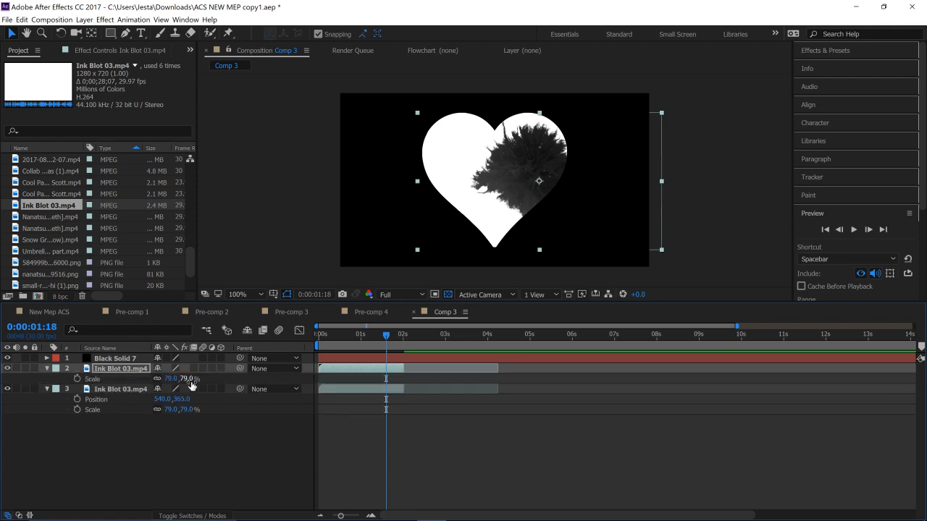
pyautogui.moveTo(194, 380); pyautogui.dragTo(201, 388)
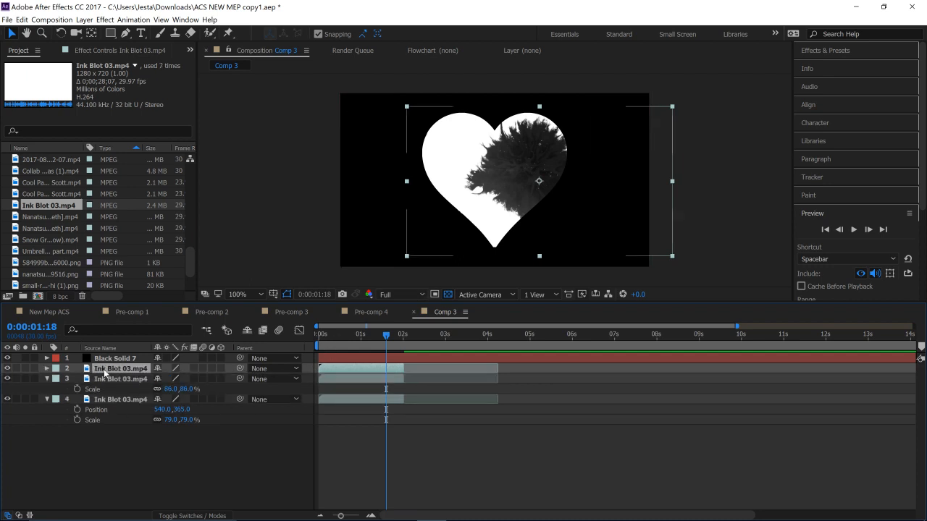
# - Duplicate the 86% ink blot layer and set the new copy's scale to 75%
pyautogui.hotkey('ctrl', 'd')
pyautogui.hotkey('shift', 'p')
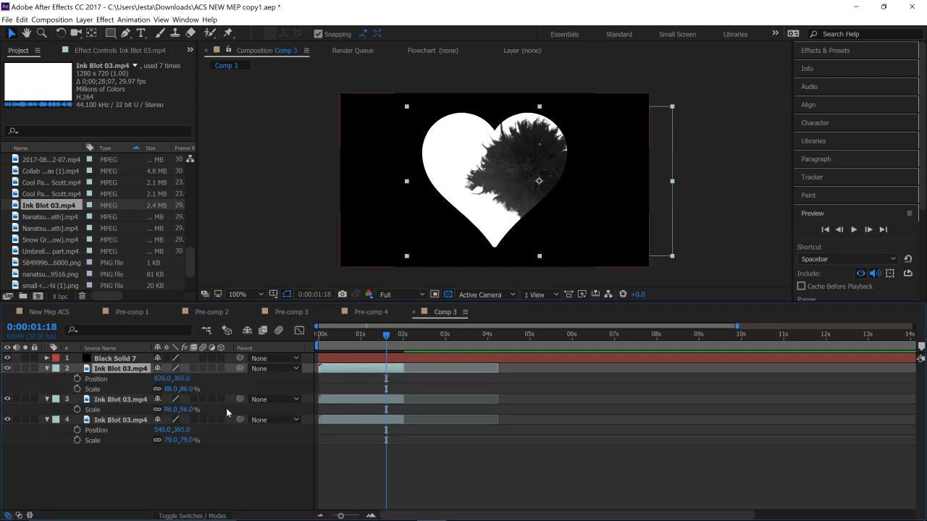
pyautogui.moveTo(187, 392); pyautogui.dragTo(153, 378)
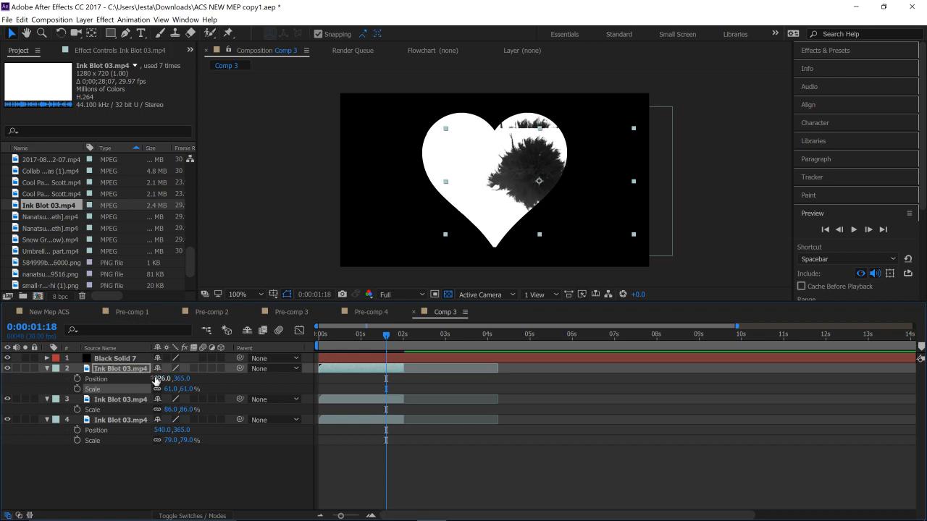
pyautogui.click(190, 389)
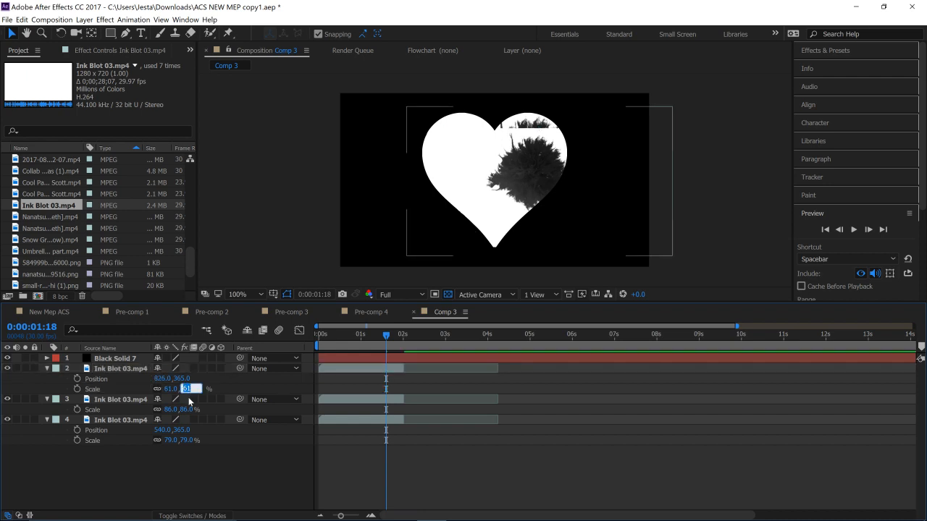
pyautogui.press('Return')
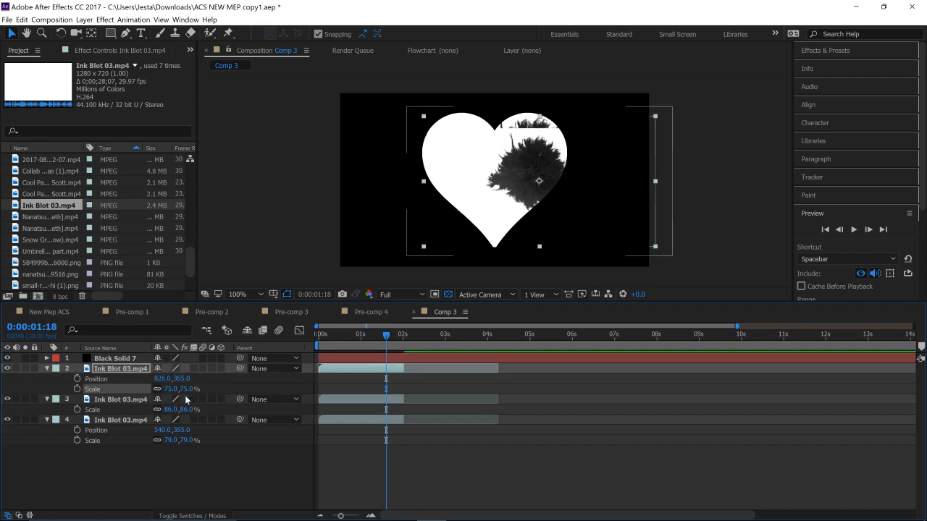
# - Move the 75% ink blot copy to position 688, 554, over the lower tip of the heart
pyautogui.moveTo(186, 381)
pyautogui.mouseDown()
pyautogui.moveTo(198, 384)
pyautogui.moveTo(114, 393)
pyautogui.mouseUp()
pyautogui.moveTo(185, 379); pyautogui.dragTo(215, 379)
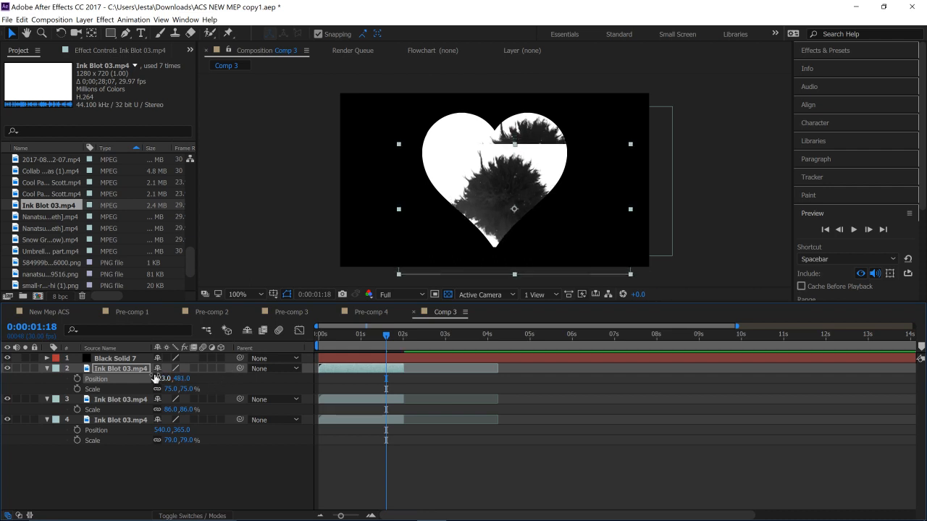
pyautogui.moveTo(149, 383); pyautogui.dragTo(125, 383)
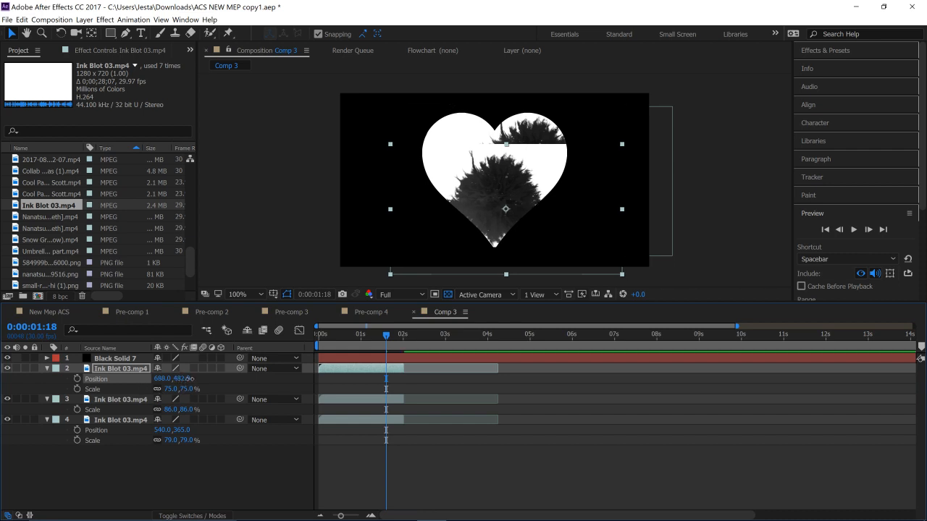
pyautogui.moveTo(188, 378); pyautogui.dragTo(233, 372)
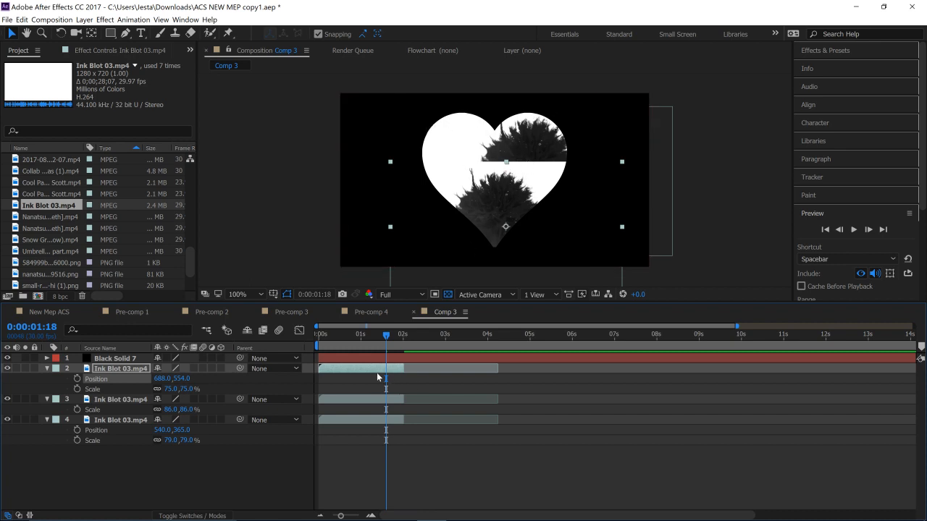
# - Duplicate the heart-tip ink blot layer, giving the copy position 688, 114 and an unlinked scale of 114% by 75%
pyautogui.hotkey('ctrl', 'd')
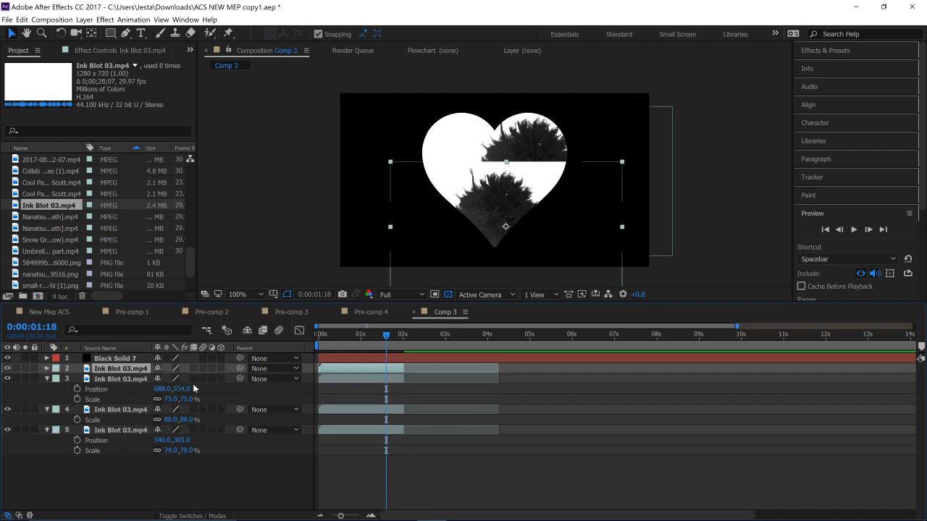
pyautogui.press('p')
pyautogui.hotkey('shift', 's')
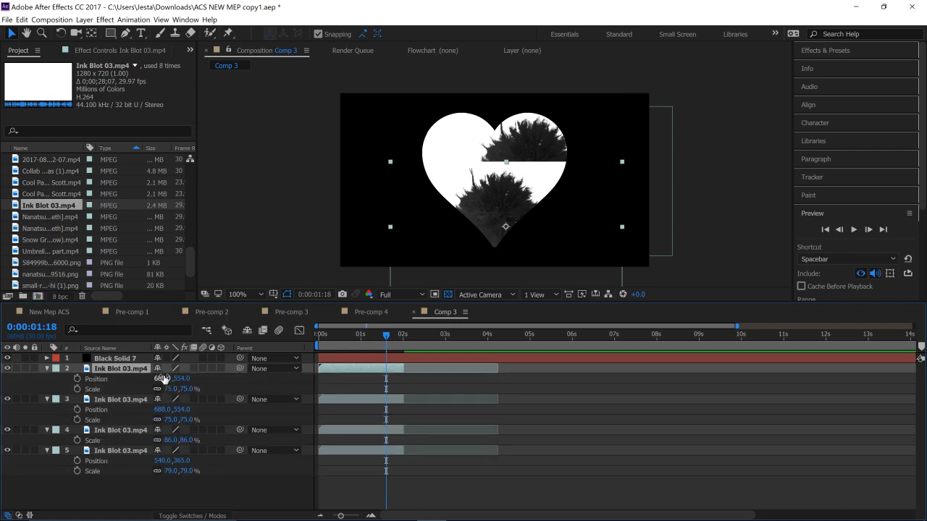
pyautogui.moveTo(181, 379)
pyautogui.mouseDown()
pyautogui.moveTo(109, 391)
pyautogui.moveTo(3, 389)
pyautogui.moveTo(2, 362)
pyautogui.mouseUp()
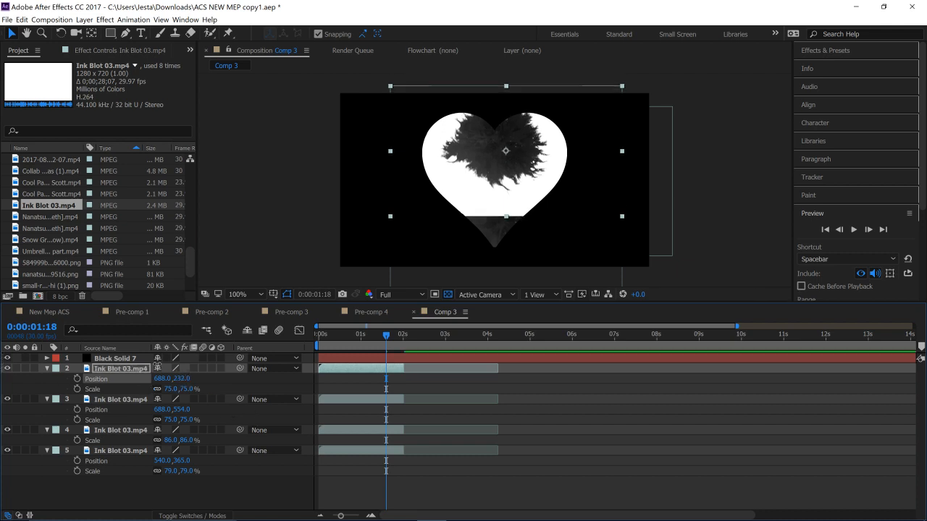
pyautogui.moveTo(158, 365)
pyautogui.mouseDown()
pyautogui.moveTo(107, 355)
pyautogui.moveTo(125, 358)
pyautogui.mouseUp()
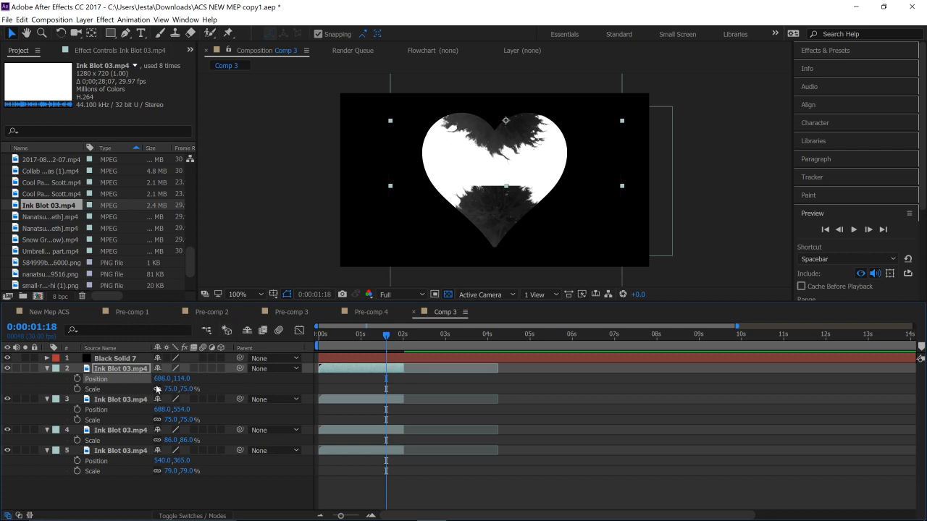
pyautogui.moveTo(166, 390); pyautogui.dragTo(183, 389)
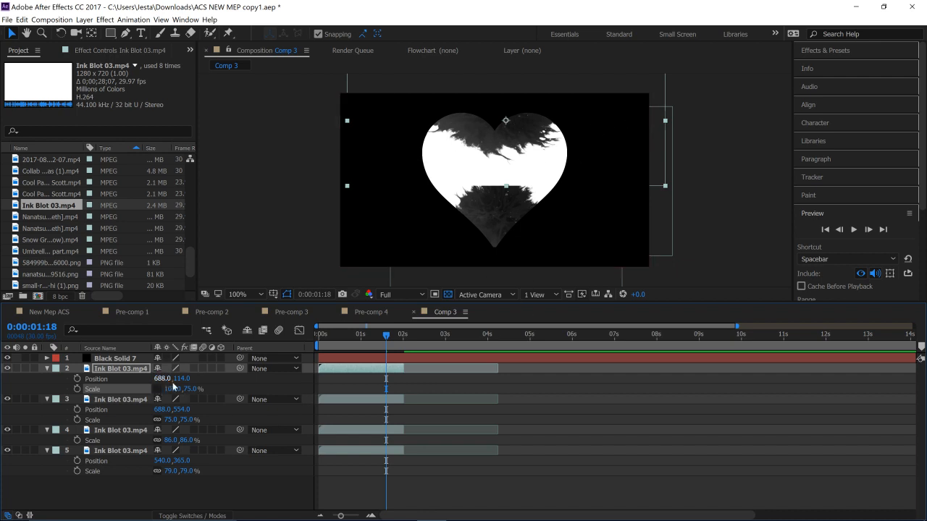
pyautogui.moveTo(172, 389); pyautogui.dragTo(189, 400)
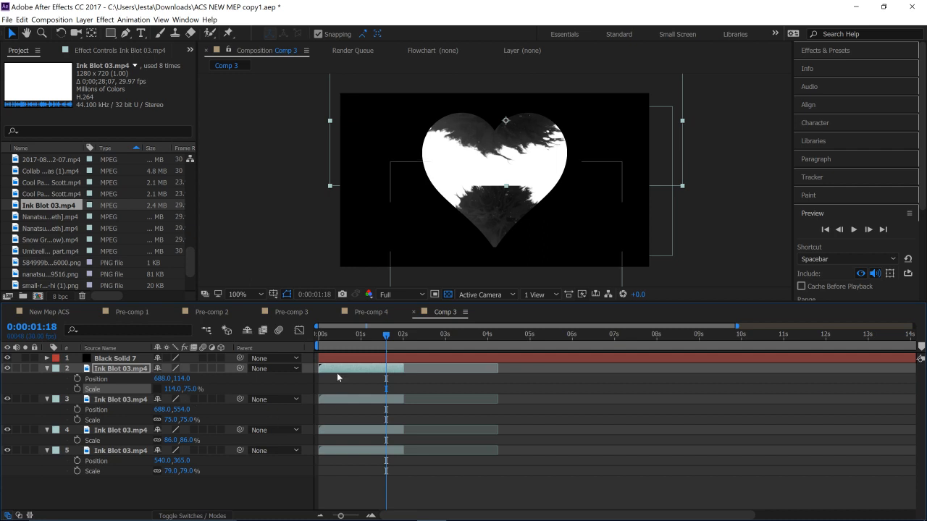
# - Preview the four ink blots spreading in the heart, and return to the start of Comp 3 with no layer selected
pyautogui.click(318, 330)
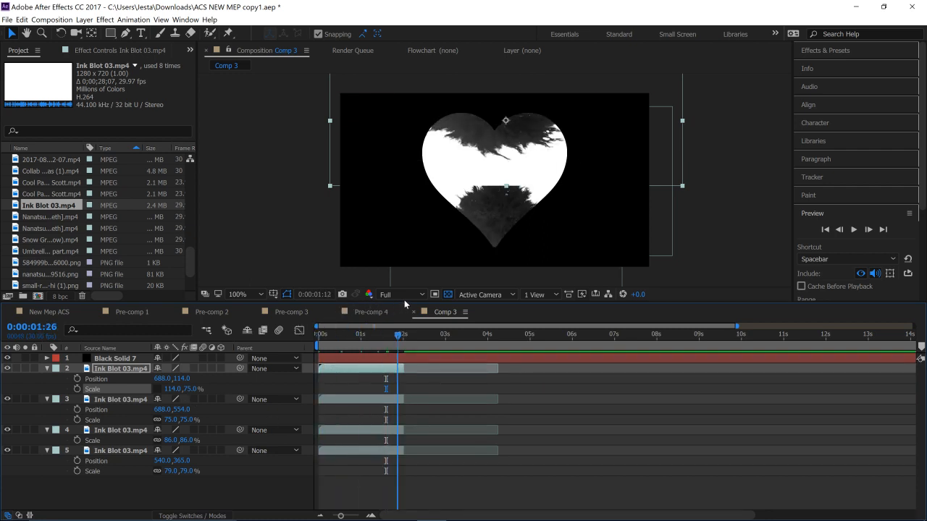
pyautogui.click(376, 326)
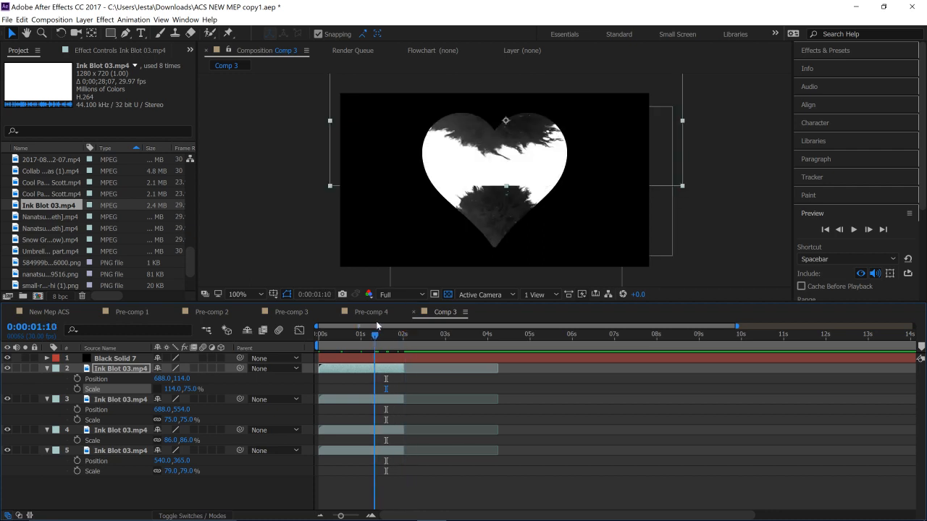
pyautogui.moveTo(376, 326); pyautogui.dragTo(300, 357)
pyautogui.click(452, 478)
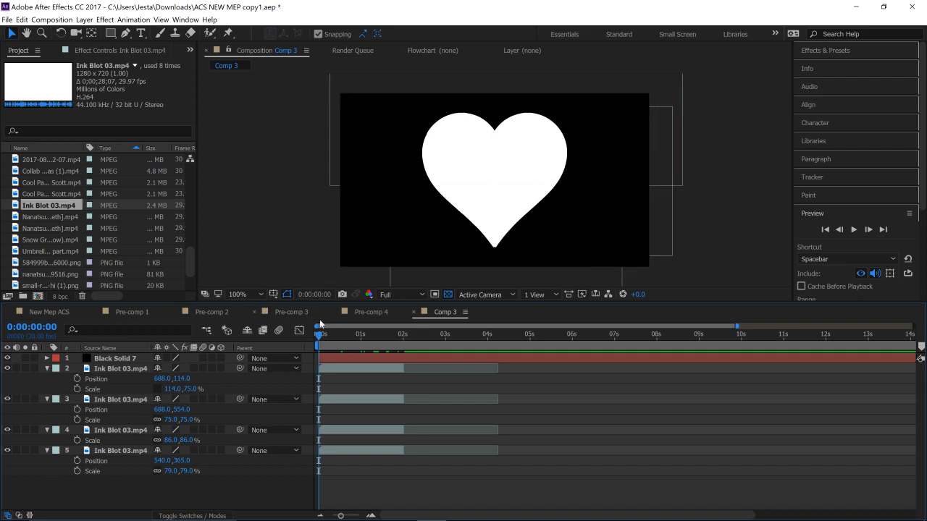
# - Examine how the ink blot and image layers are stacked in Pre-comp 4, and return to Comp 3
pyautogui.click(380, 317)
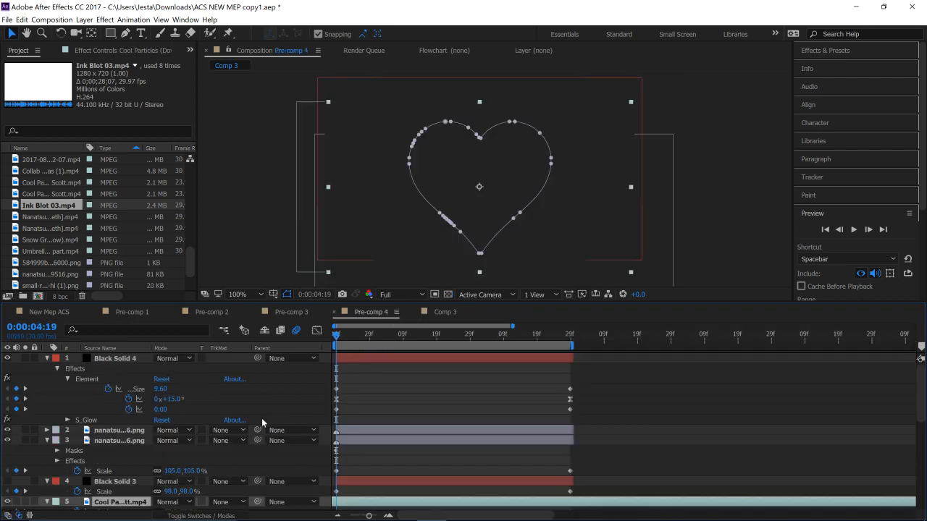
pyautogui.scroll(-3, 259, 422)
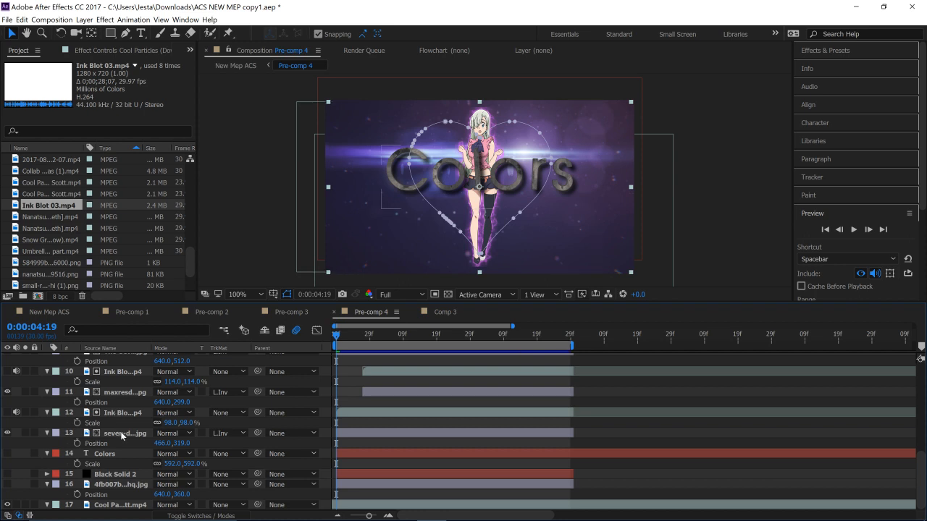
pyautogui.click(442, 312)
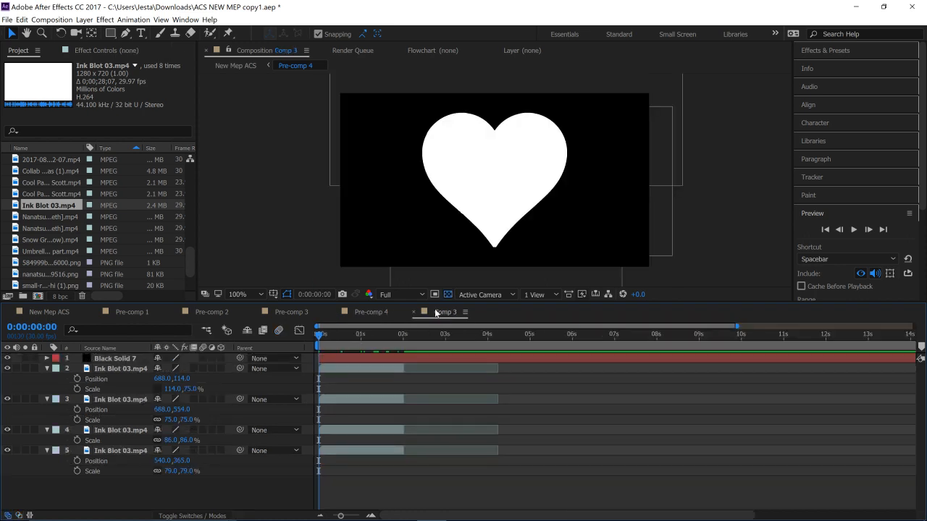
# - Browse the project's video clips and still images for material to show inside the heart
pyautogui.click(41, 215)
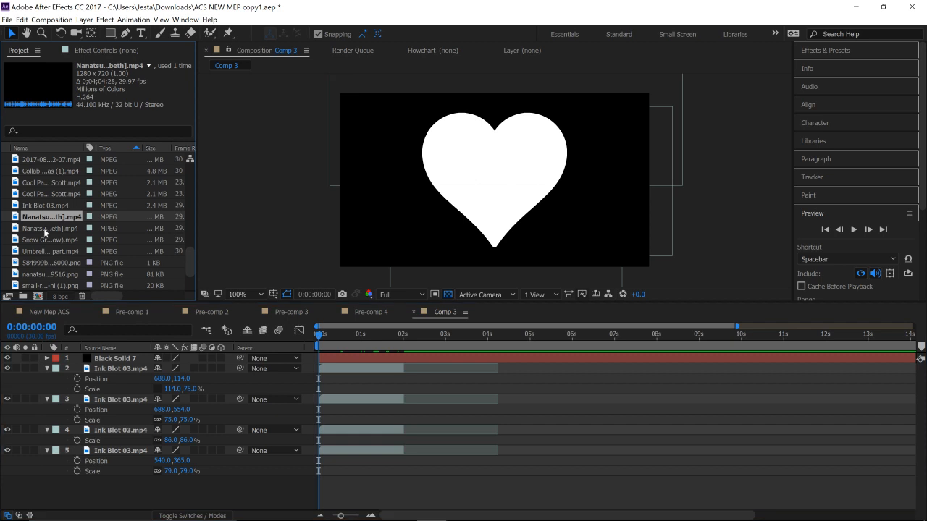
pyautogui.click(44, 229)
pyautogui.click(51, 182)
pyautogui.click(51, 171)
pyautogui.click(51, 159)
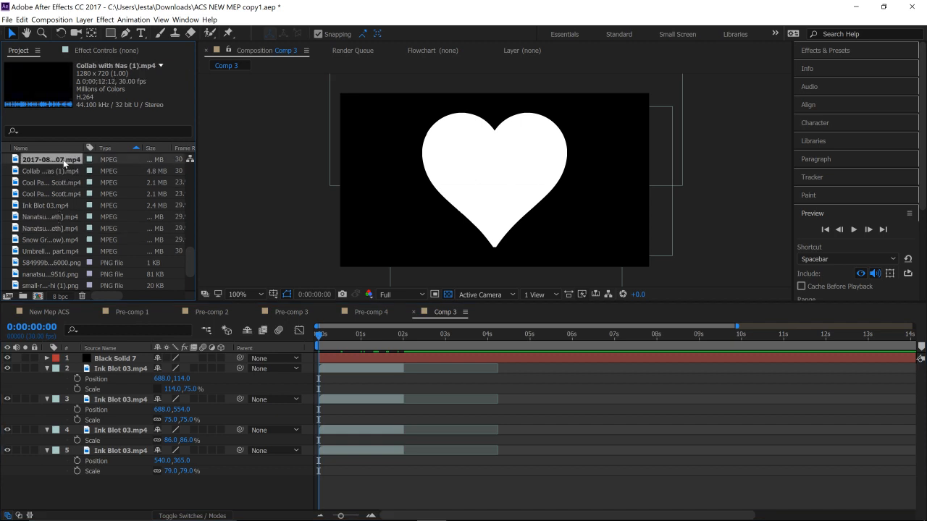
pyautogui.scroll(5, 132, 231)
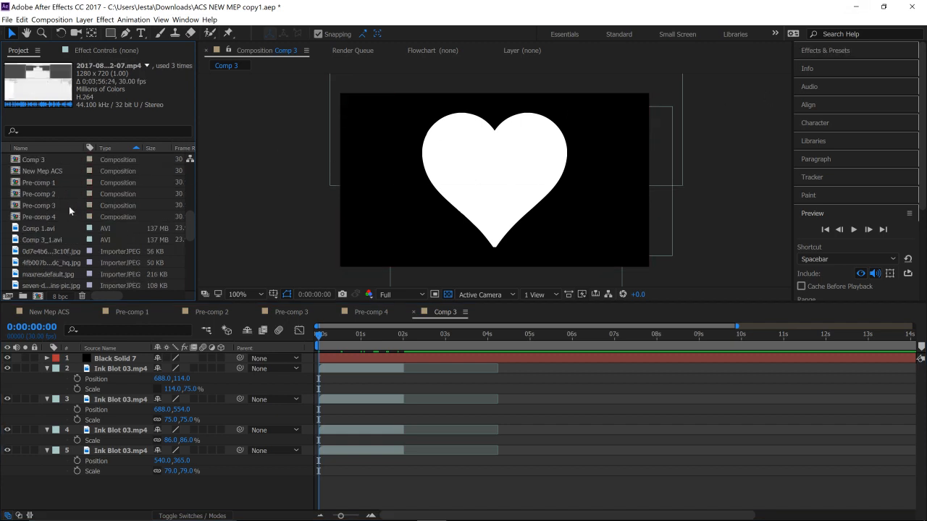
pyautogui.click(55, 262)
pyautogui.click(51, 239)
pyautogui.click(55, 274)
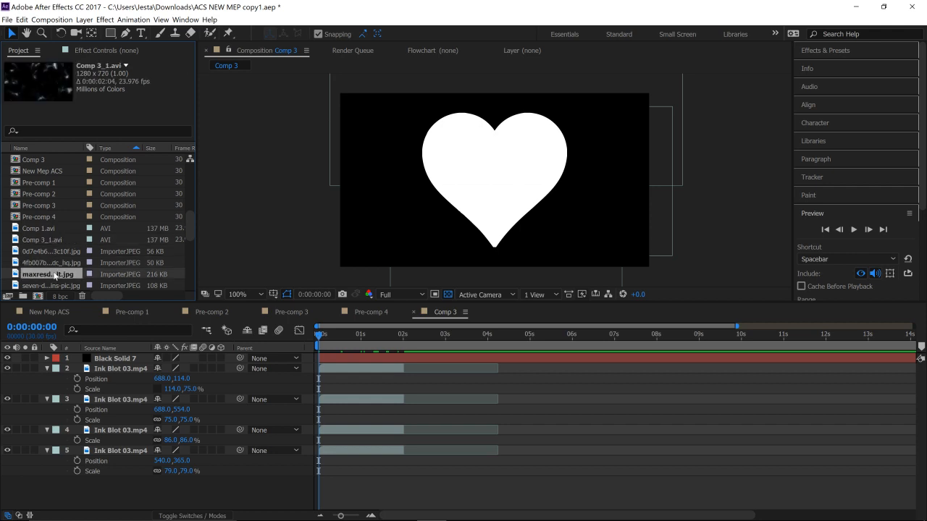
pyautogui.click(90, 148)
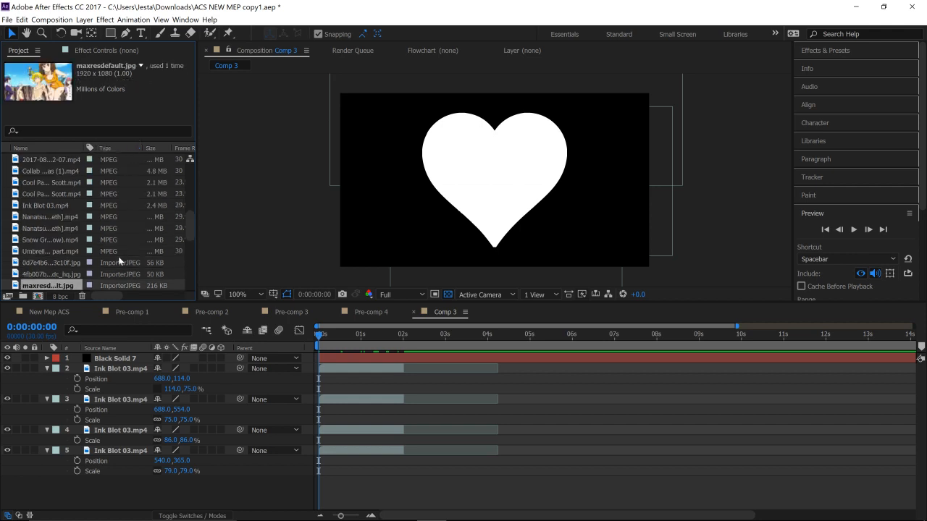
pyautogui.scroll(-5, 116, 247)
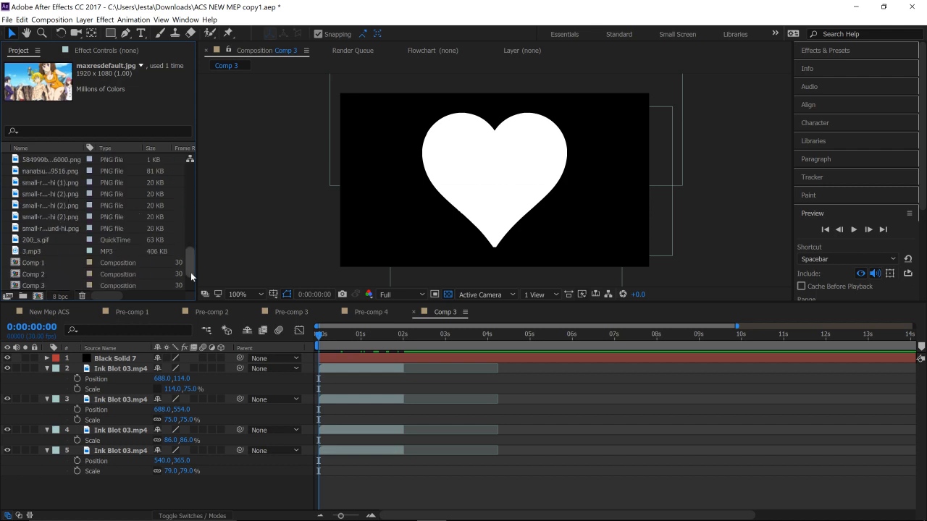
pyautogui.moveTo(190, 273); pyautogui.dragTo(191, 265)
pyautogui.click(53, 239)
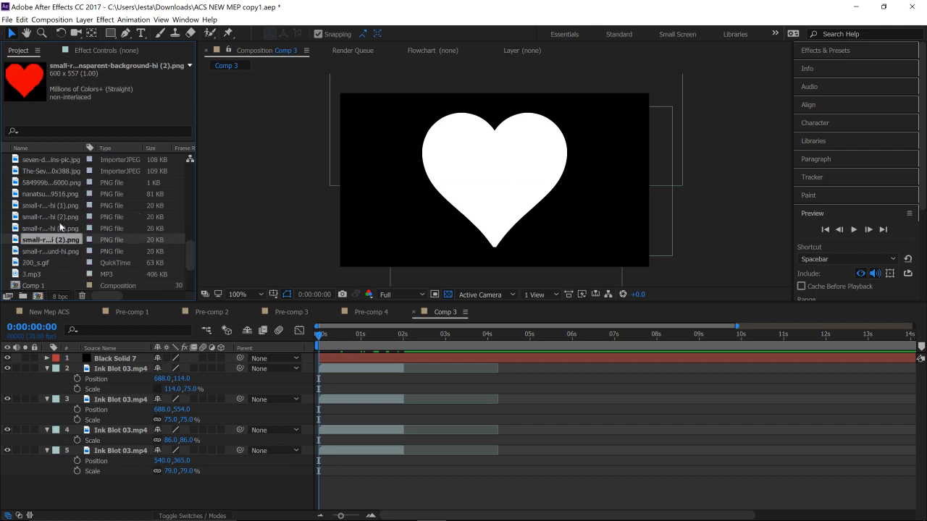
pyautogui.scroll(5, 61, 227)
pyautogui.click(66, 252)
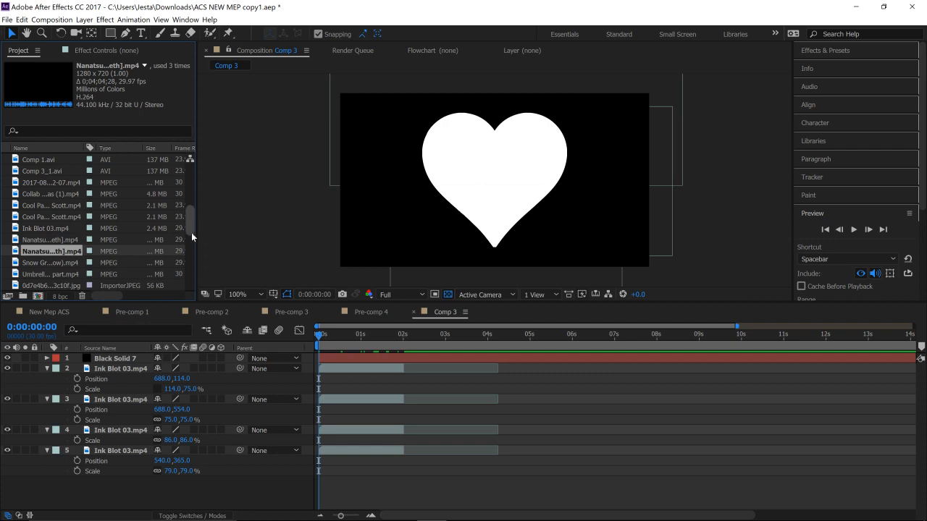
pyautogui.moveTo(192, 232); pyautogui.dragTo(186, 246)
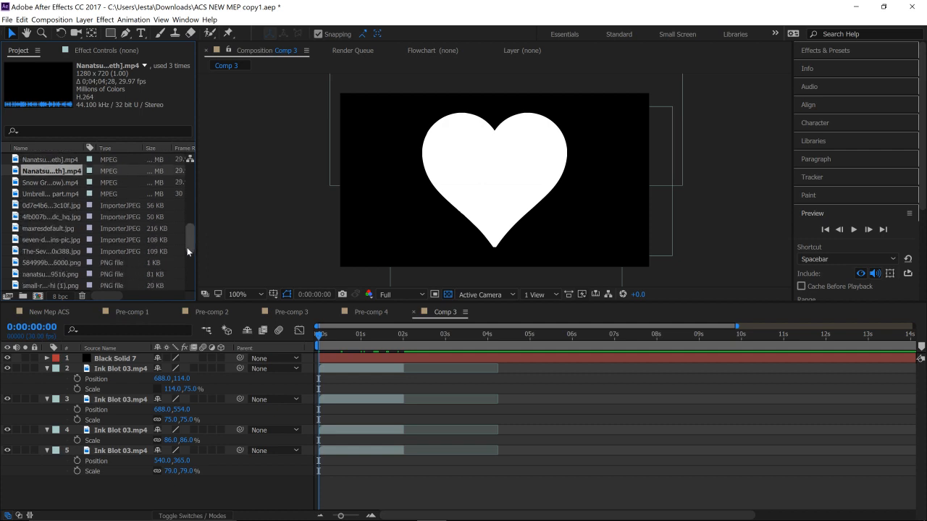
# - Compare the thumbnails of the project's JPG images to choose pictures for the ink blot layers
pyautogui.click(60, 252)
pyautogui.click(59, 240)
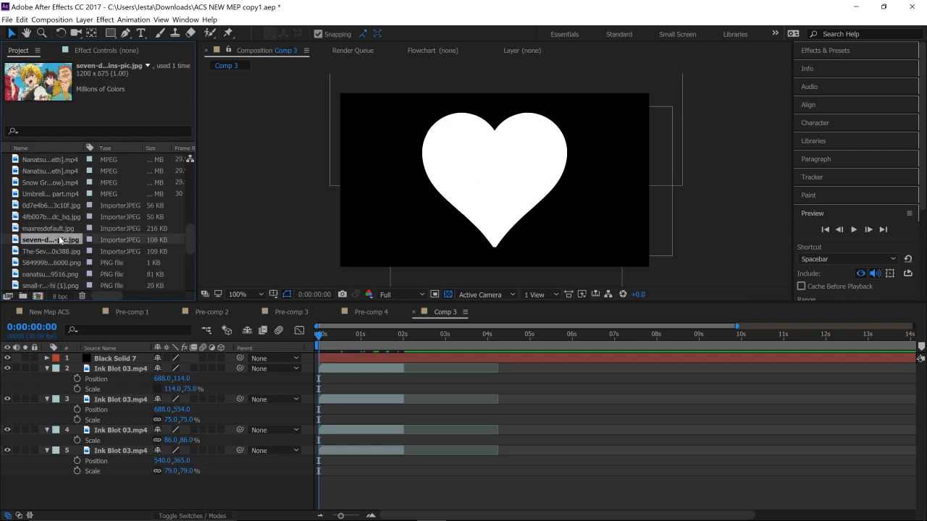
pyautogui.click(57, 229)
pyautogui.click(56, 216)
pyautogui.click(55, 206)
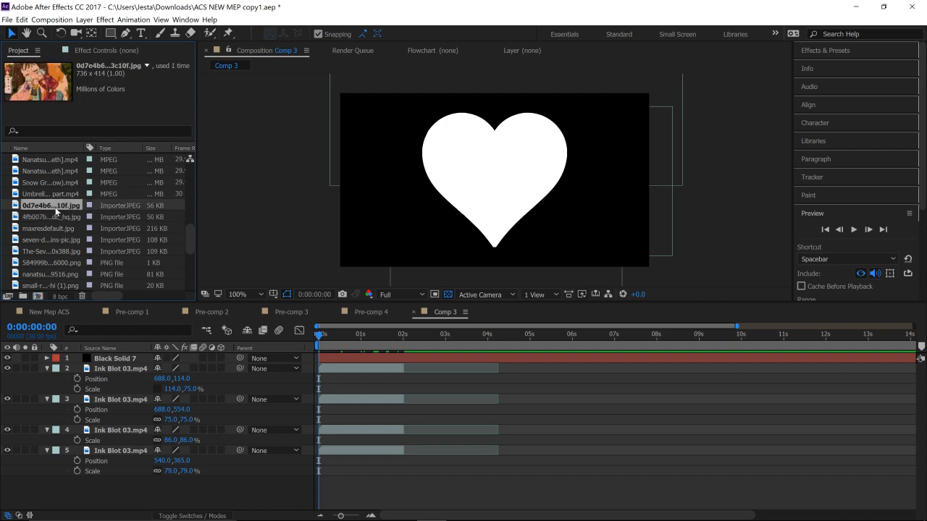
pyautogui.click(50, 230)
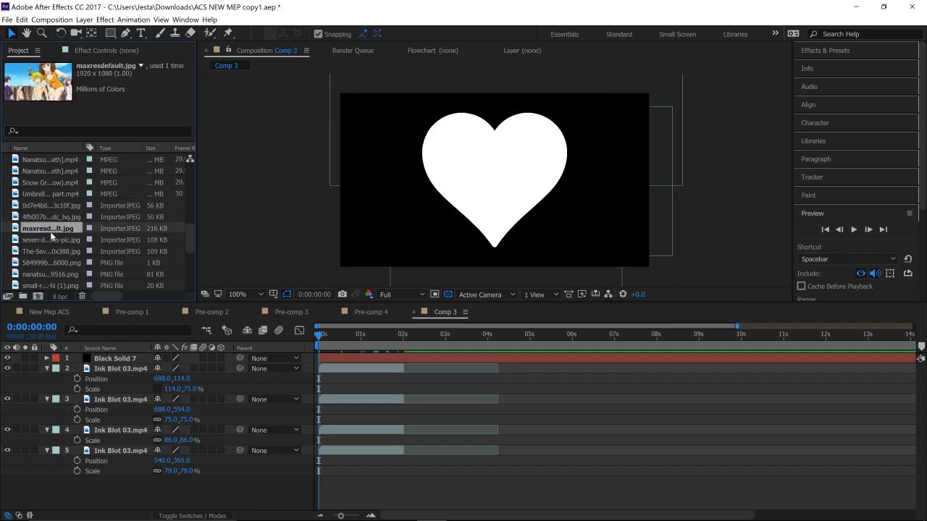
pyautogui.click(53, 239)
pyautogui.click(51, 251)
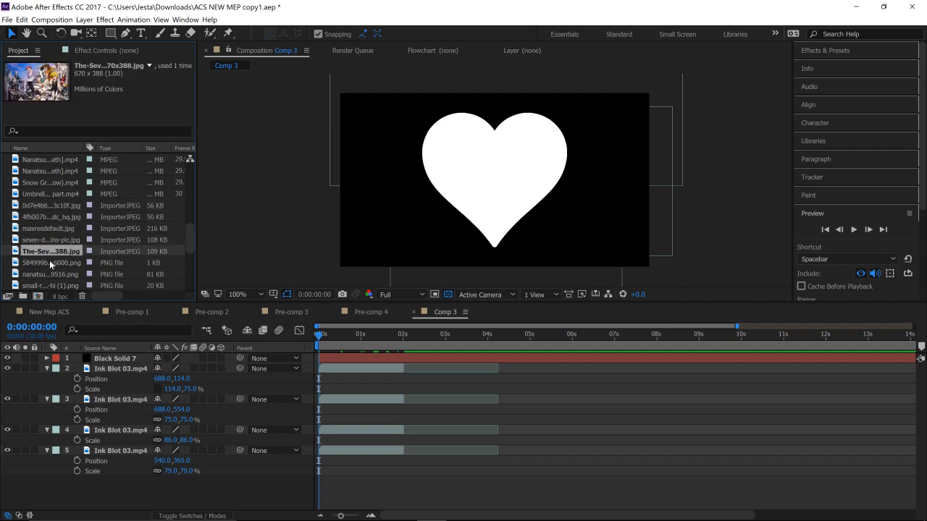
pyautogui.click(48, 263)
# - Add The-Sev...0x388.jpg, seven-d...ins-pic.jpg and maxresdefault.jpg to Comp 3 directly beneath the topmost ink blot layer
pyautogui.click(58, 252)
pyautogui.keyDown('ctrl'); pyautogui.click(63, 234); pyautogui.keyUp('ctrl')
pyautogui.keyDown('ctrl'); pyautogui.click(51, 228); pyautogui.keyUp('ctrl')
pyautogui.moveTo(60, 233); pyautogui.dragTo(87, 391)
# - Add 0d7e4b6...3c10f.jpg to Comp 3 between the seven-d...ins-pic.jpg and maxresdefault.jpg layers
pyautogui.click(48, 207)
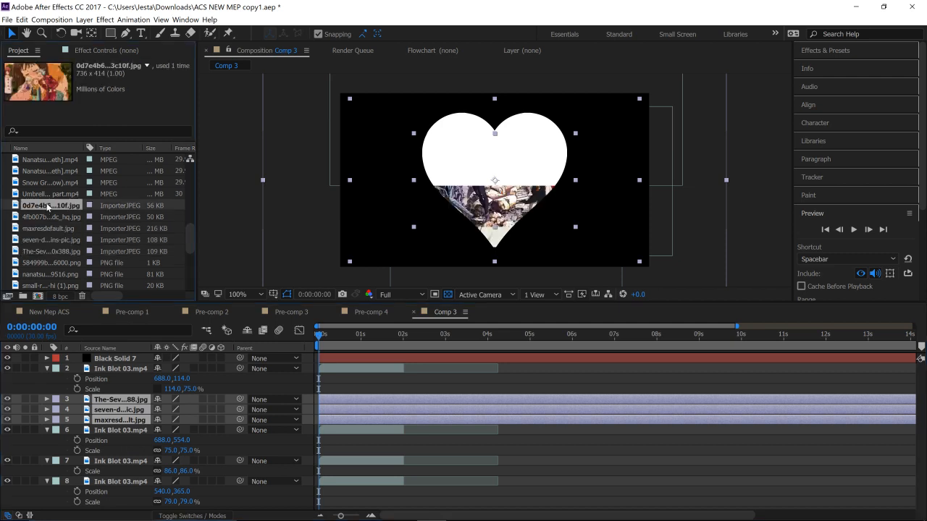
pyautogui.moveTo(49, 208); pyautogui.dragTo(110, 420)
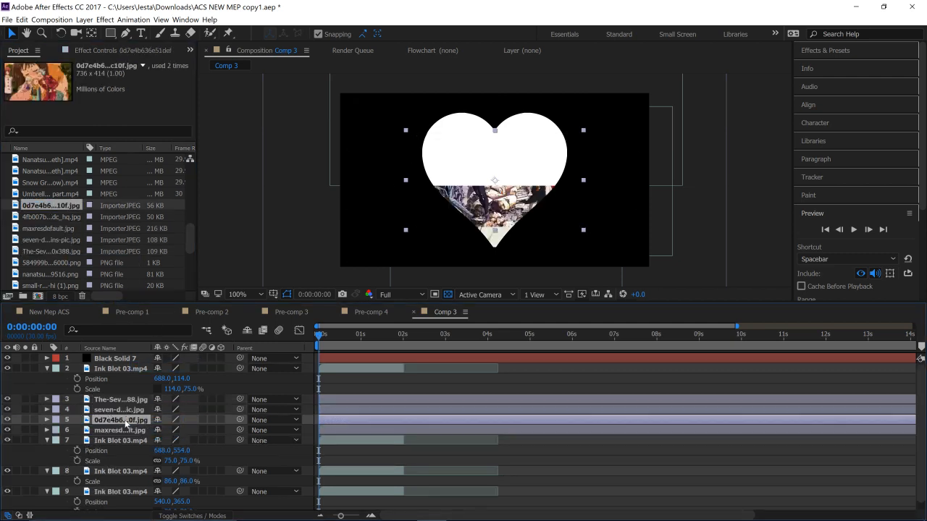
pyautogui.click(119, 431)
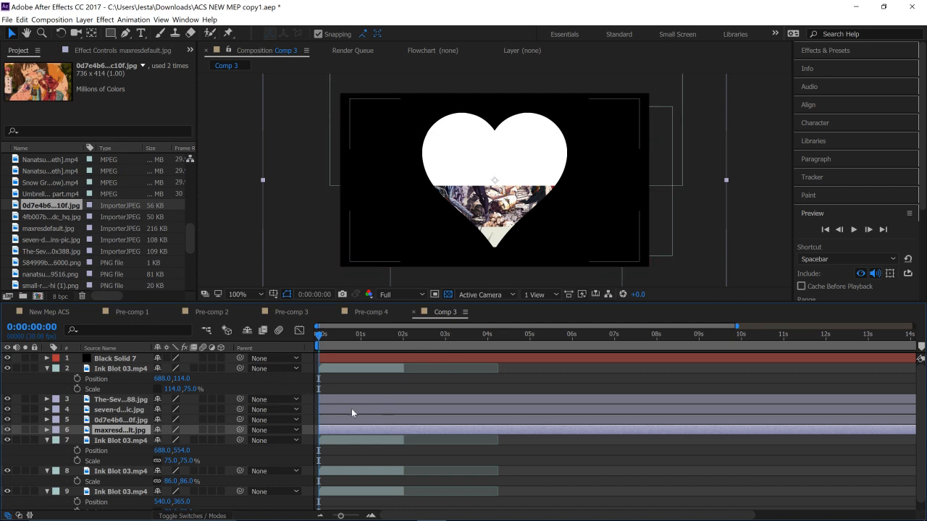
# - Hide the seven-d...ins-pic.jpg, 0d7e4b6...3c10f.jpg and maxresdefault.jpg layers, and collapse the topmost ink blot layer's properties
pyautogui.moveTo(7, 420); pyautogui.dragTo(7, 430)
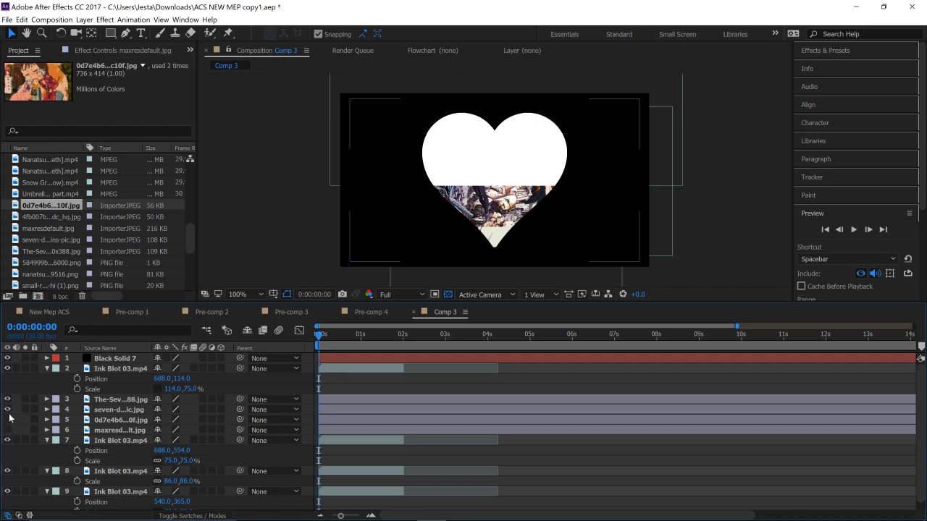
pyautogui.click(7, 409)
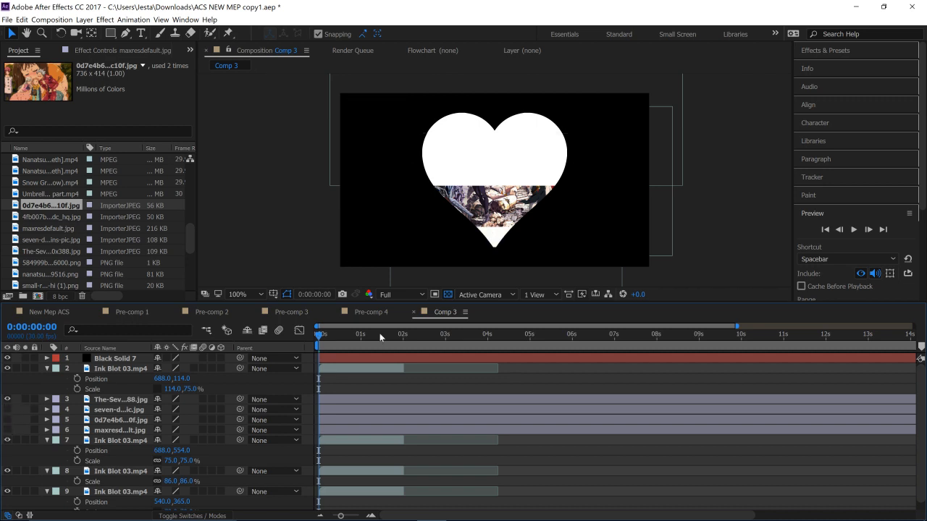
pyautogui.click(375, 399)
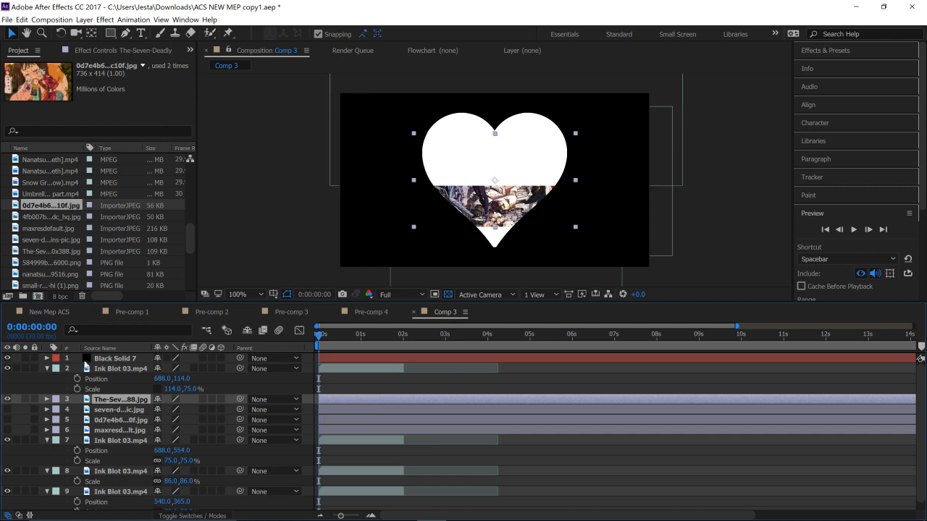
pyautogui.click(45, 371)
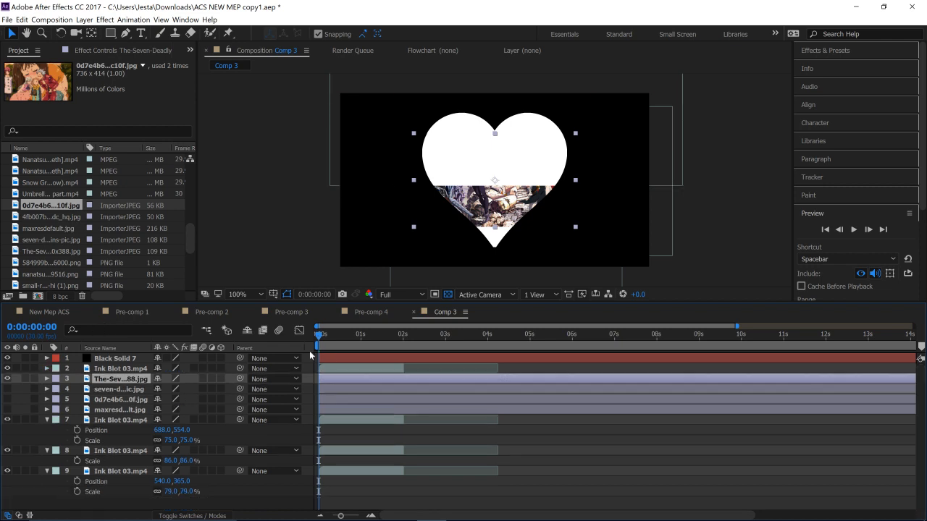
pyautogui.click(335, 368)
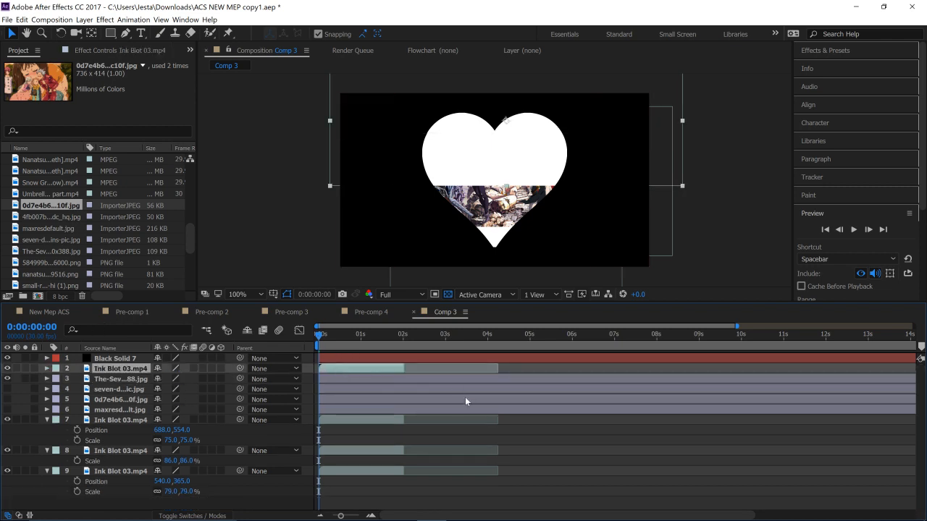
pyautogui.click(354, 379)
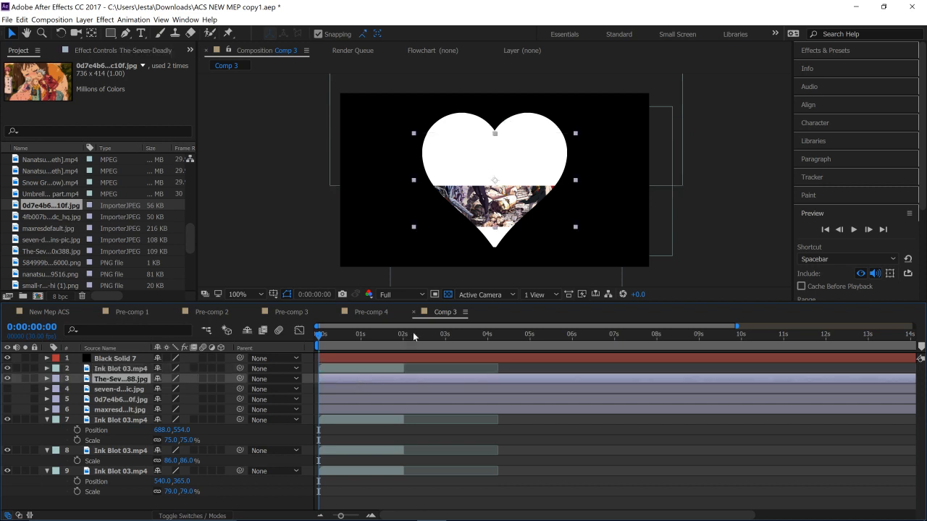
pyautogui.click(326, 370)
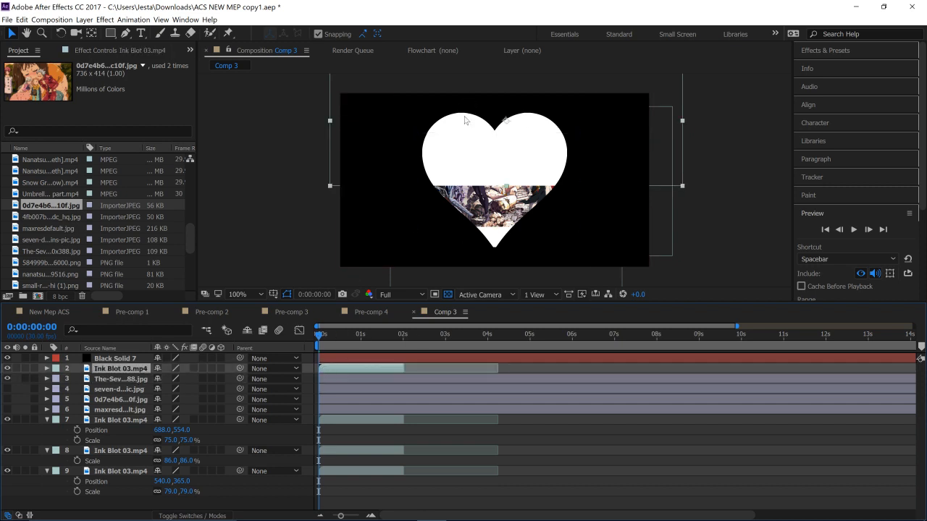
pyautogui.click(353, 383)
# - Move the The-Sev...0x388.jpg layer up to position 640, 179, behind the upper part of the heart
pyautogui.click(354, 379)
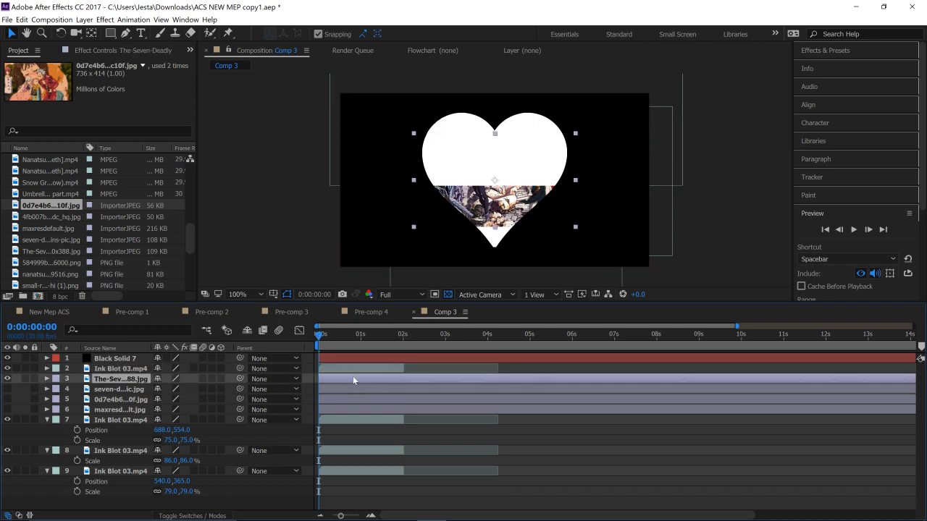
pyautogui.press('p')
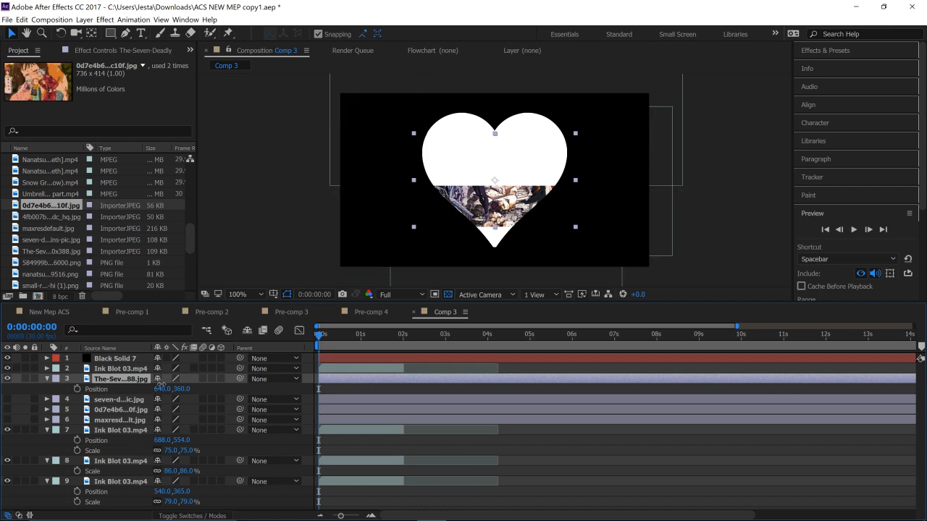
pyautogui.moveTo(161, 384); pyautogui.dragTo(102, 385)
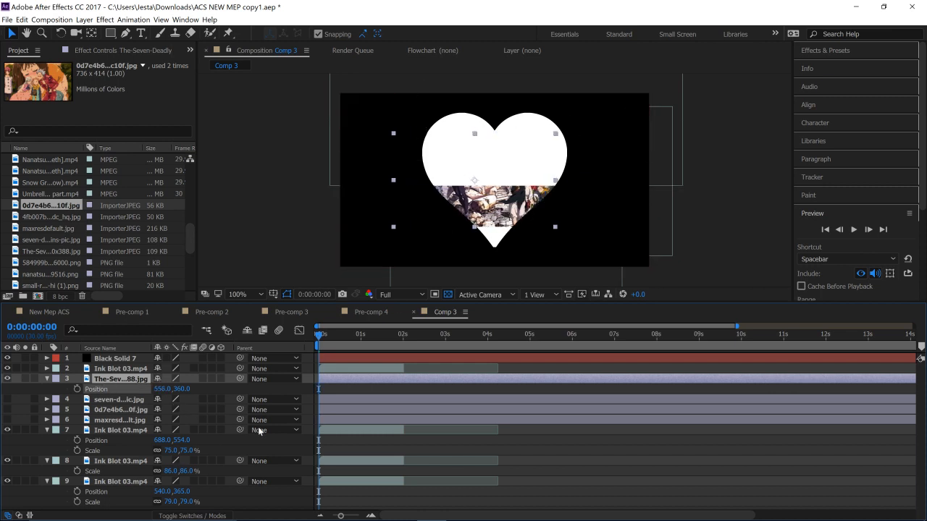
pyautogui.hotkey('ctrl', 'z')
pyautogui.moveTo(180, 388); pyautogui.dragTo(73, 389)
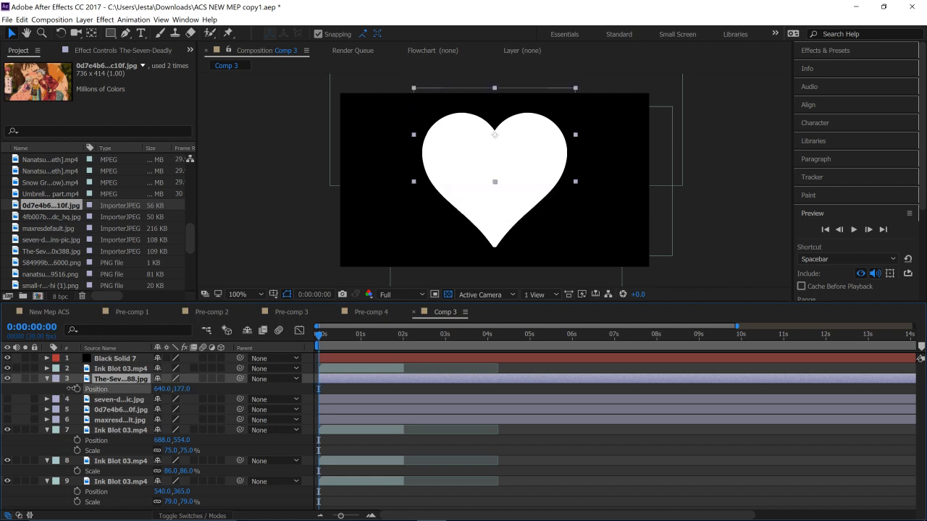
# - Set the track matte of The-Sev...0x388.jpg to Luma Inverted Matte "Ink Blot 03.mp4" and preview the reveal
pyautogui.click(437, 370)
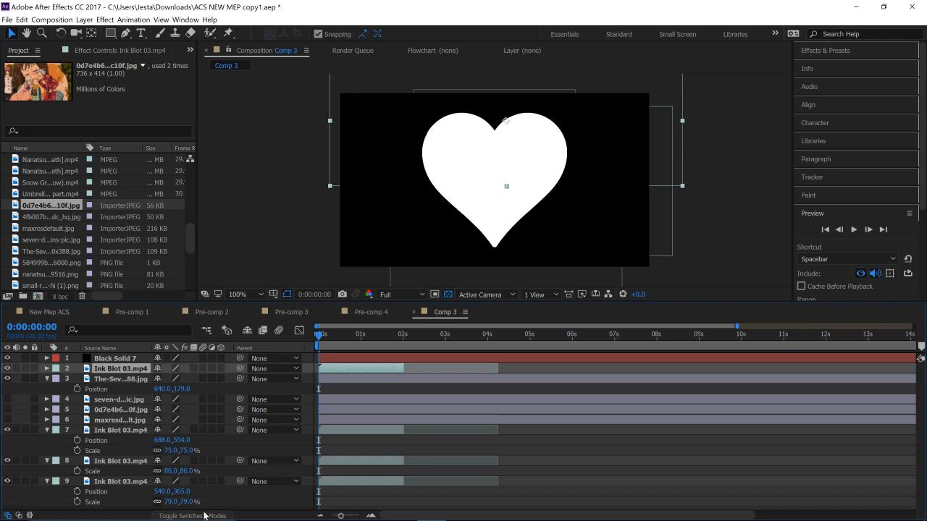
pyautogui.click(204, 516)
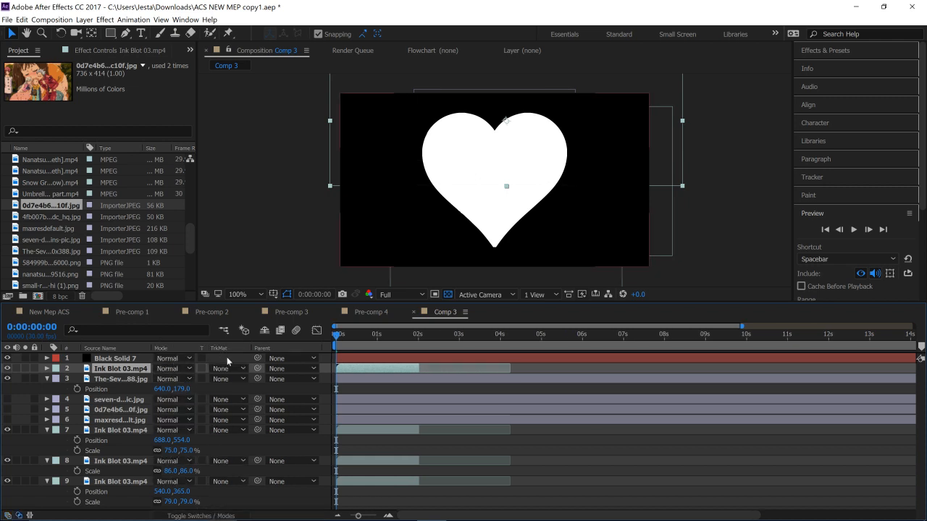
pyautogui.click(220, 378)
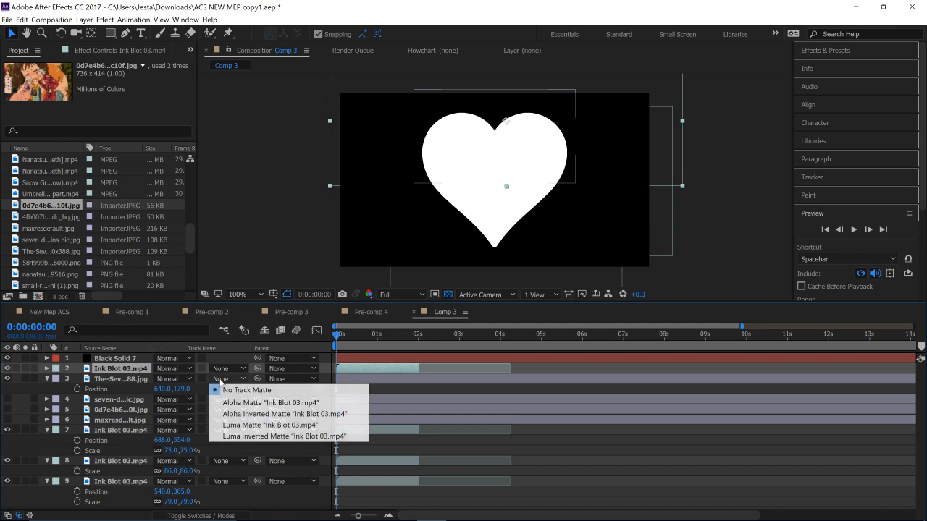
pyautogui.click(228, 436)
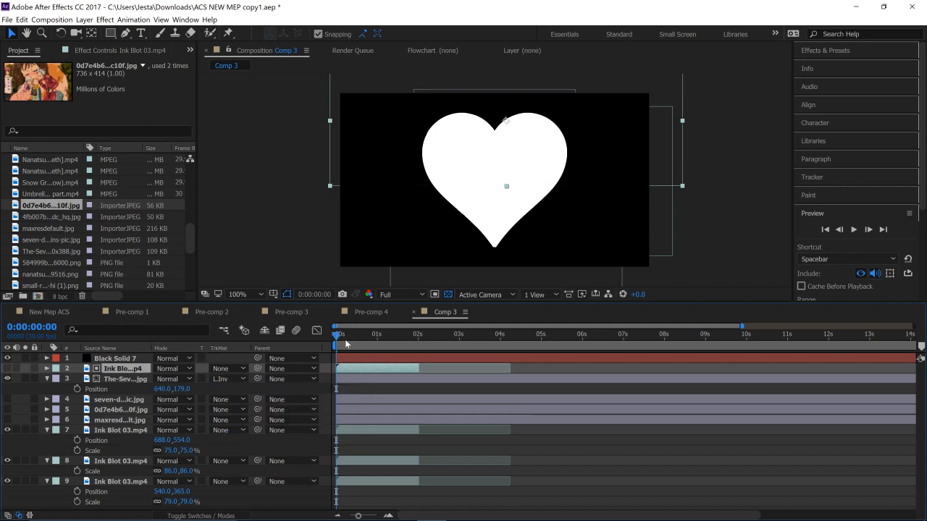
pyautogui.press('space')
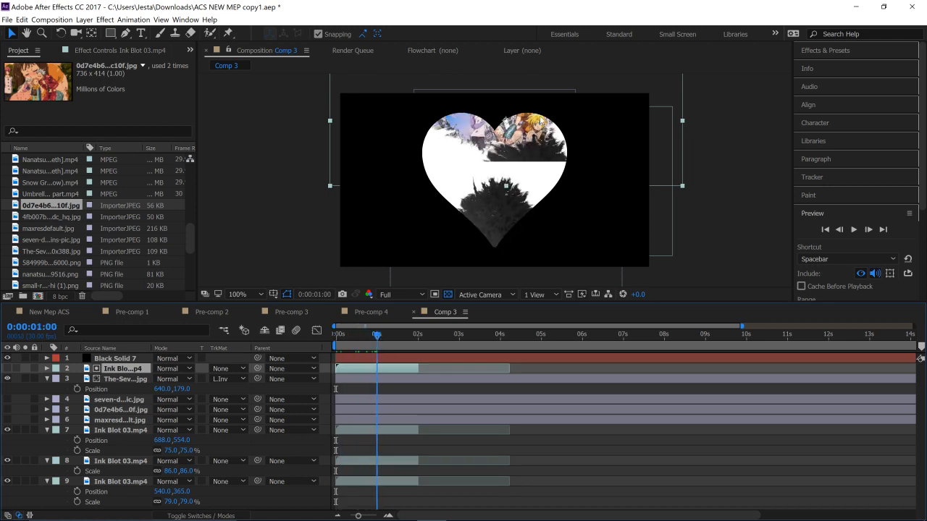
# - Scrub through the first two seconds of Comp 3 to examine the image reveal in the heart's upper part
pyautogui.press('.')
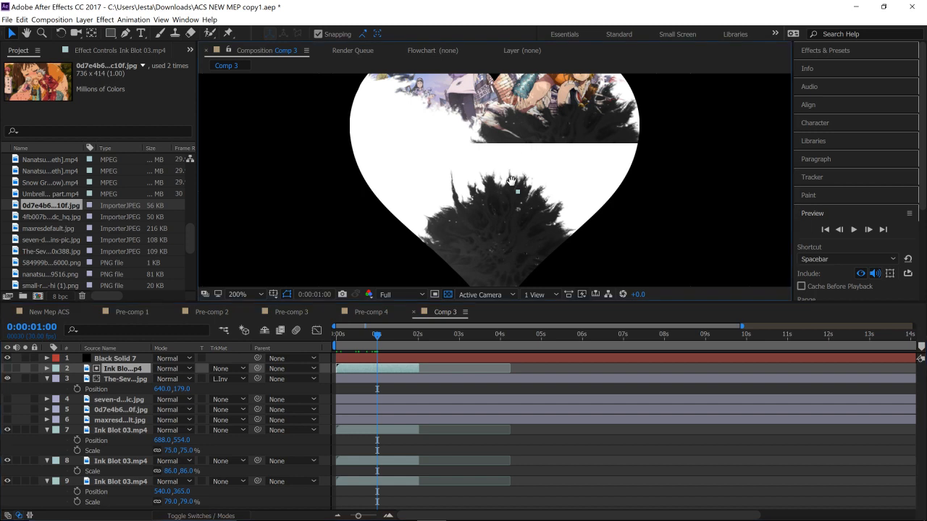
pyautogui.moveTo(516, 153); pyautogui.dragTo(508, 215)
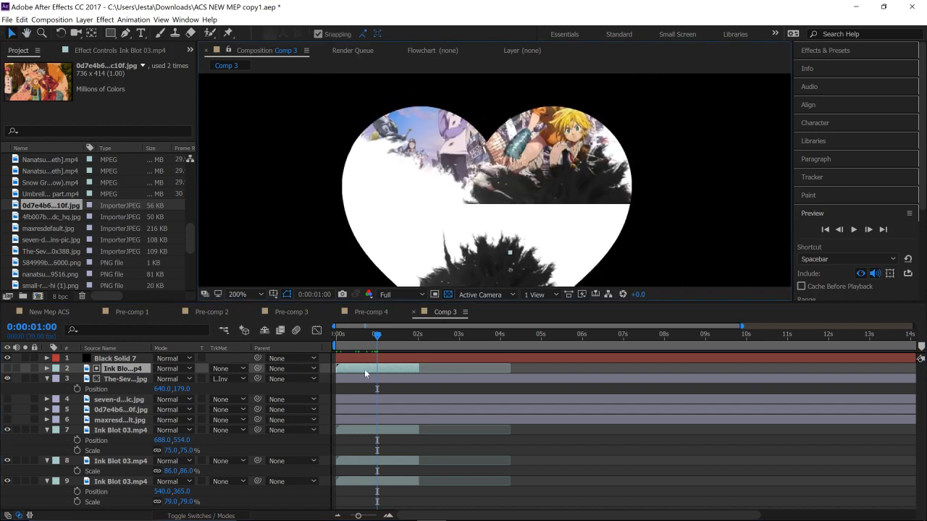
pyautogui.click(376, 333)
pyautogui.click(361, 345)
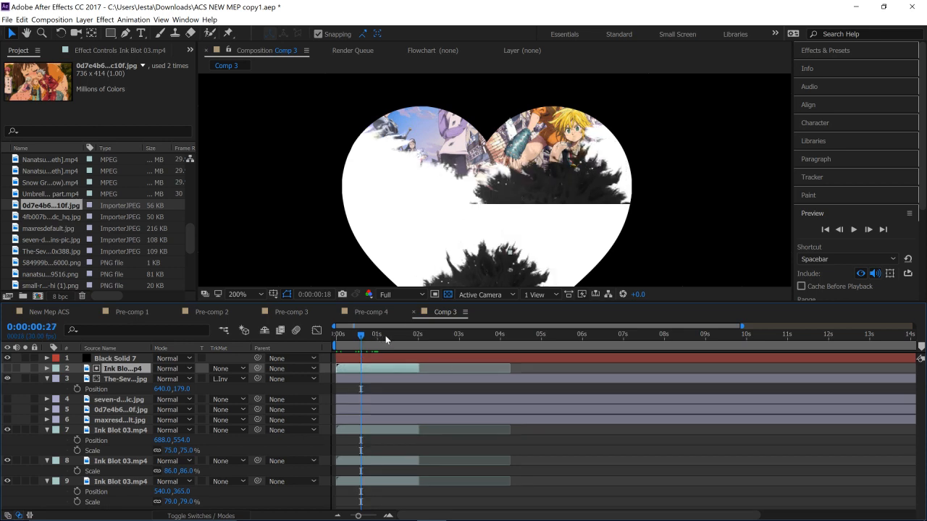
pyautogui.moveTo(405, 337); pyautogui.dragTo(429, 340)
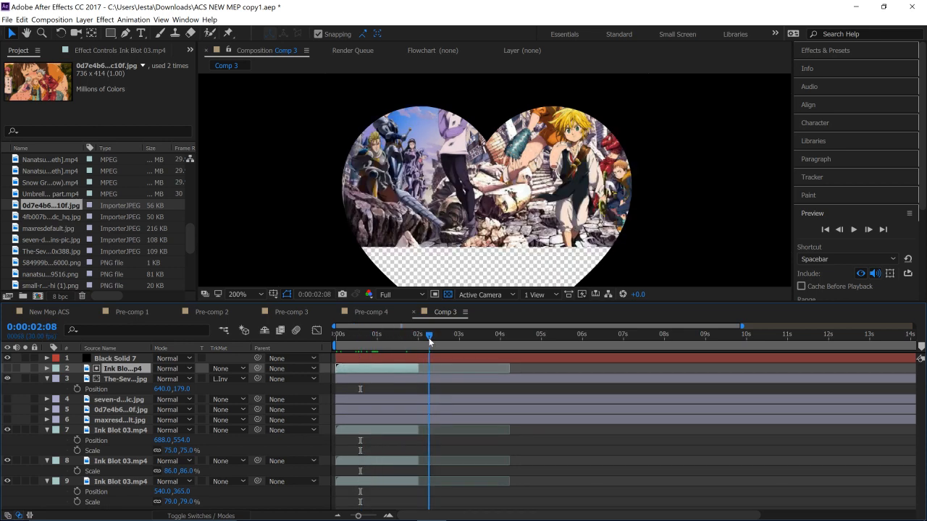
pyautogui.click(401, 342)
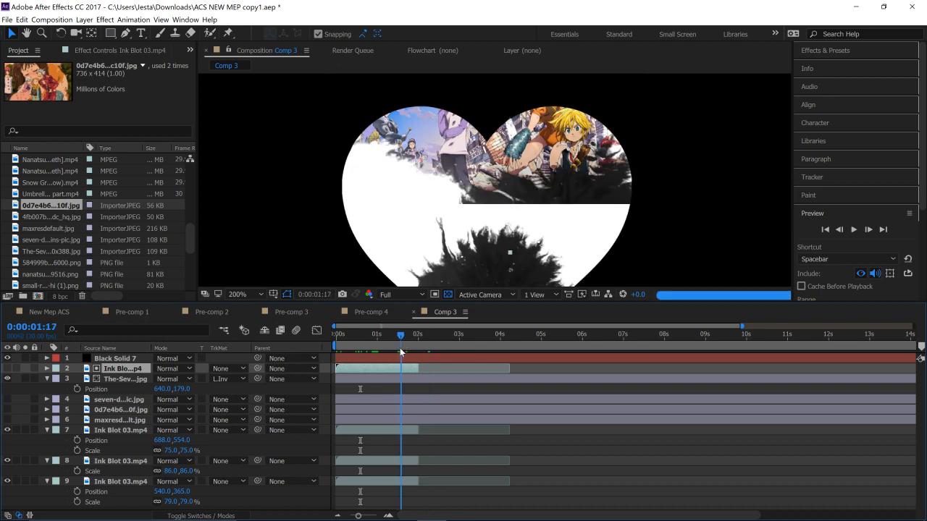
# - Show both the Position and Scale properties of the The-Sev...0x388.jpg layer
pyautogui.click(407, 382)
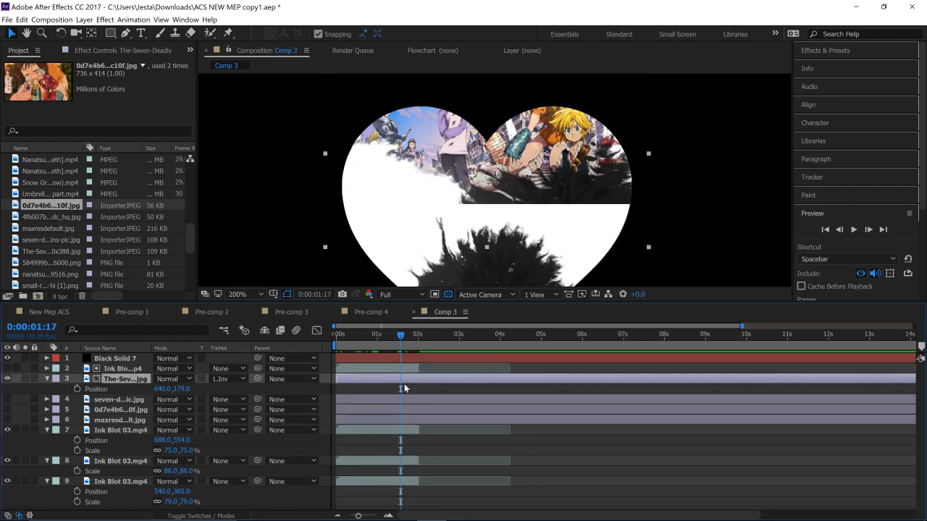
pyautogui.press('p')
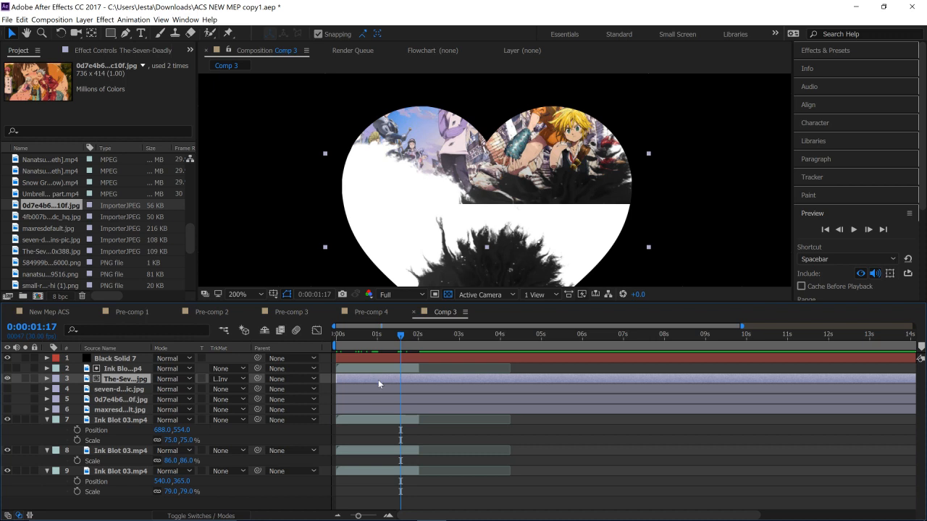
pyautogui.press('p')
pyautogui.hotkey('shift', 's')
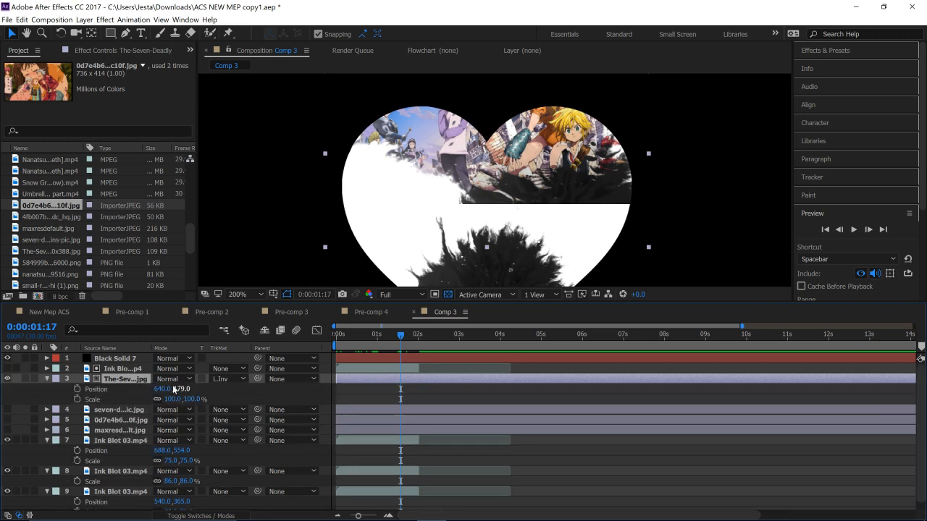
# - Try moving the The-Sev...0x388.jpg layer to position 516, 223, and undo the vertical shift
pyautogui.moveTo(165, 389); pyautogui.dragTo(118, 407)
pyautogui.moveTo(177, 397); pyautogui.dragTo(210, 391)
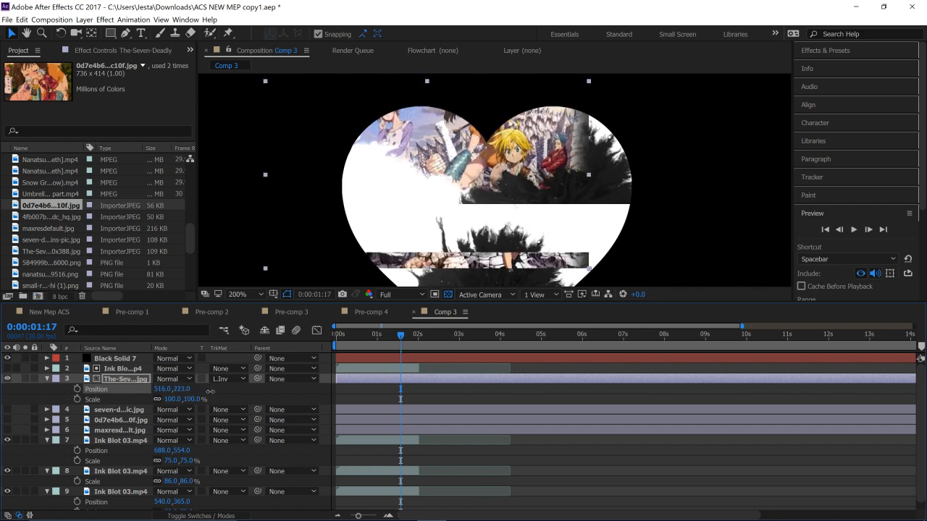
pyautogui.hotkey('ctrl', 'z')
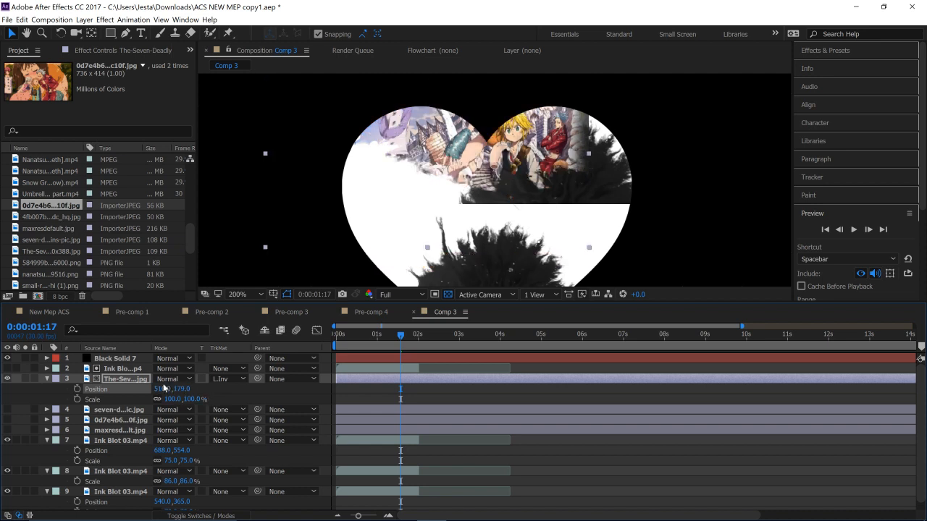
# - Scale the The-Sev...0x388.jpg layer to 87% and position it at 633, 184 in the heart's upper part
pyautogui.moveTo(163, 389); pyautogui.dragTo(201, 379)
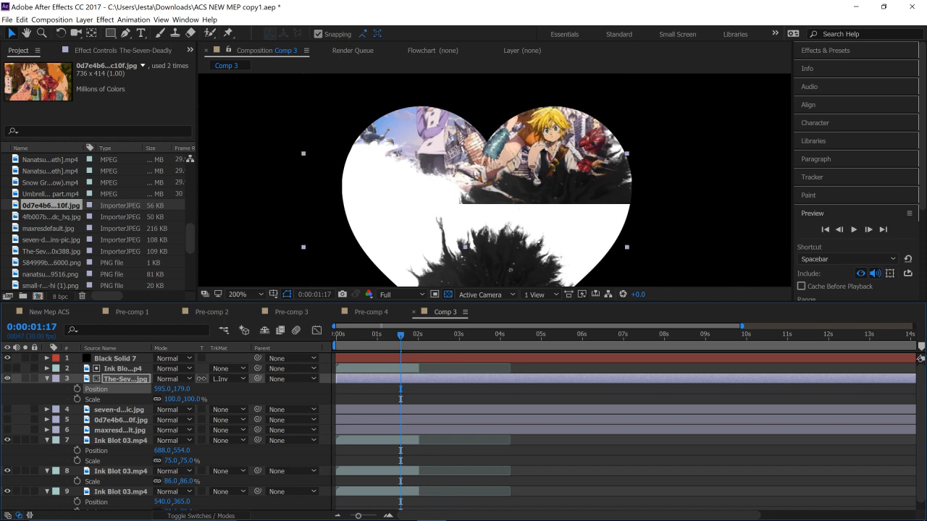
pyautogui.moveTo(191, 399); pyautogui.dragTo(193, 410)
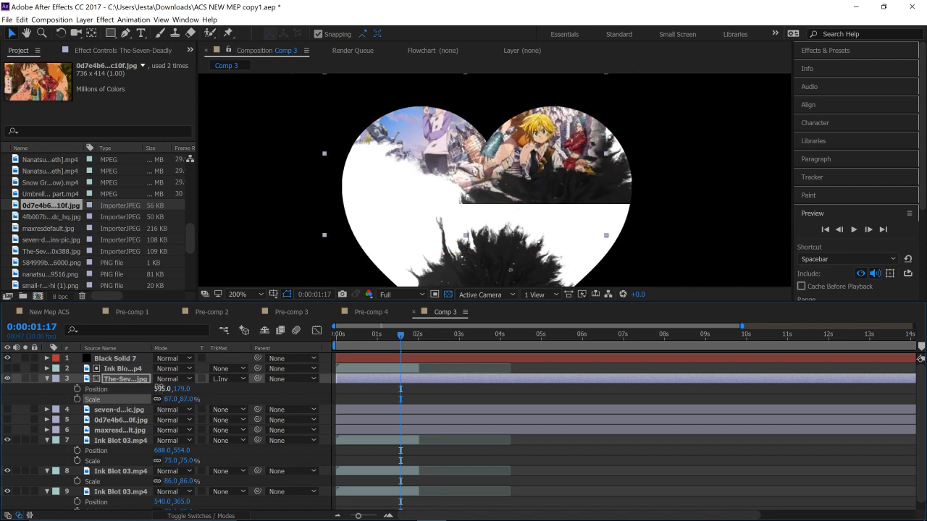
pyautogui.moveTo(158, 389); pyautogui.dragTo(189, 392)
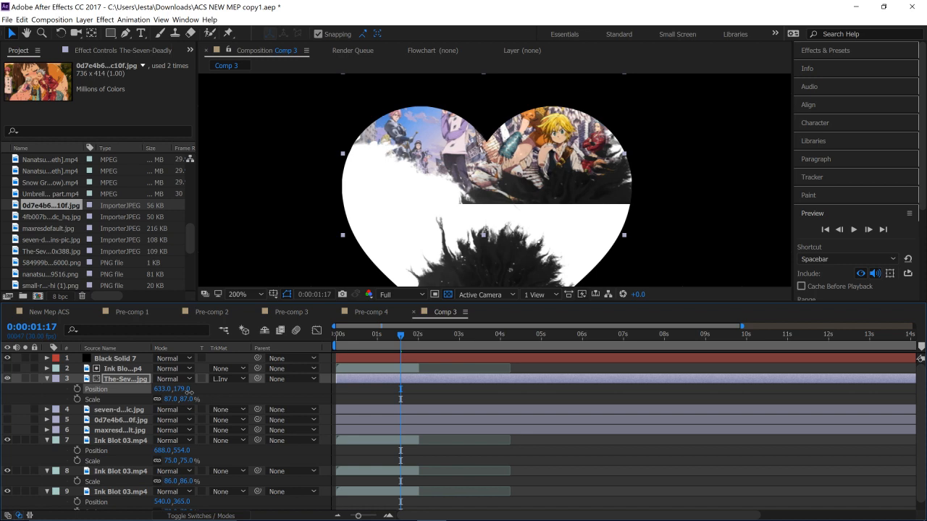
pyautogui.moveTo(180, 387); pyautogui.dragTo(190, 379)
pyautogui.press(',')
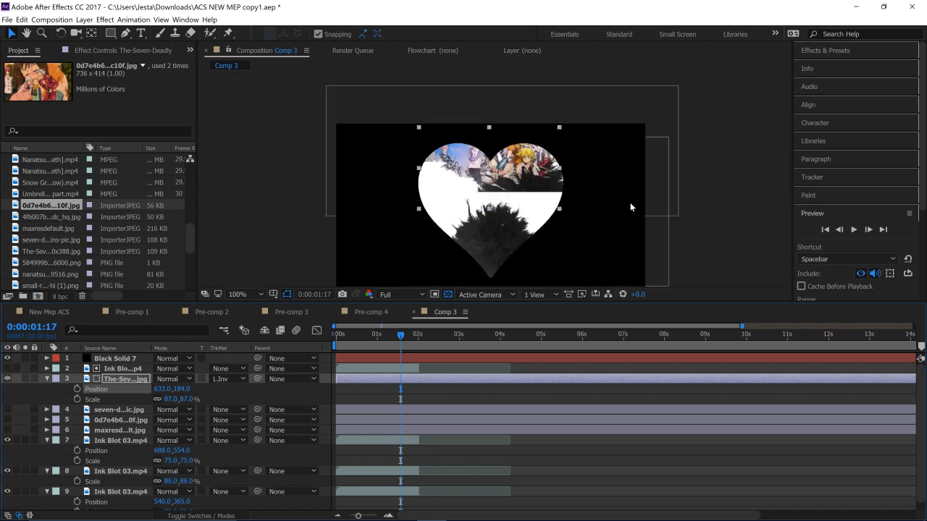
pyautogui.click(733, 257)
pyautogui.press('.')
pyautogui.press('.')
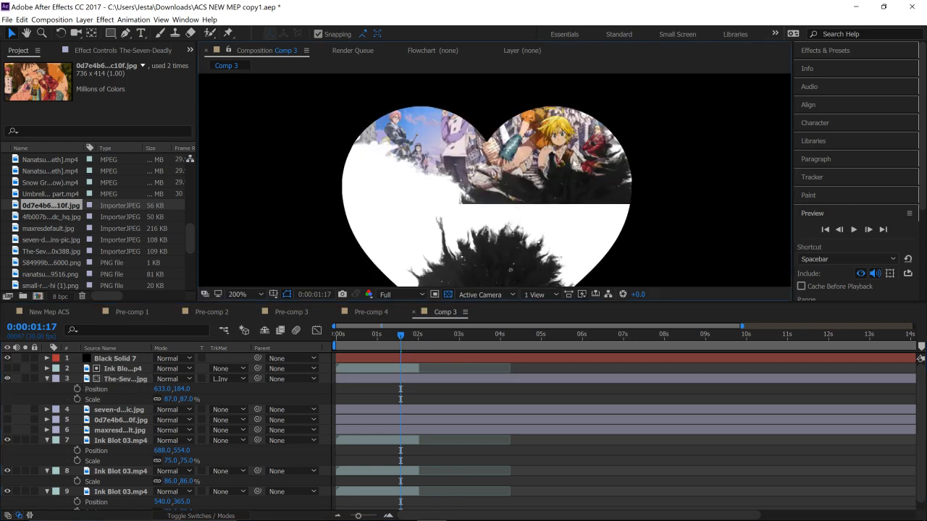
pyautogui.press(',')
pyautogui.press(',')
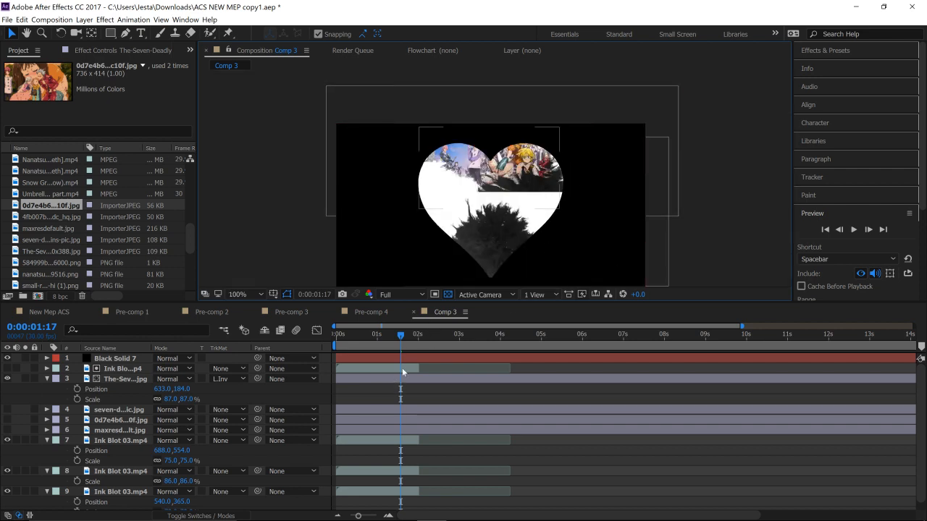
# - Make the seven-d...ins-pic.jpg layer visible and place it directly below the Ink Blot 03.mp4 layer that covers the heart's lower tip
pyautogui.click(383, 412)
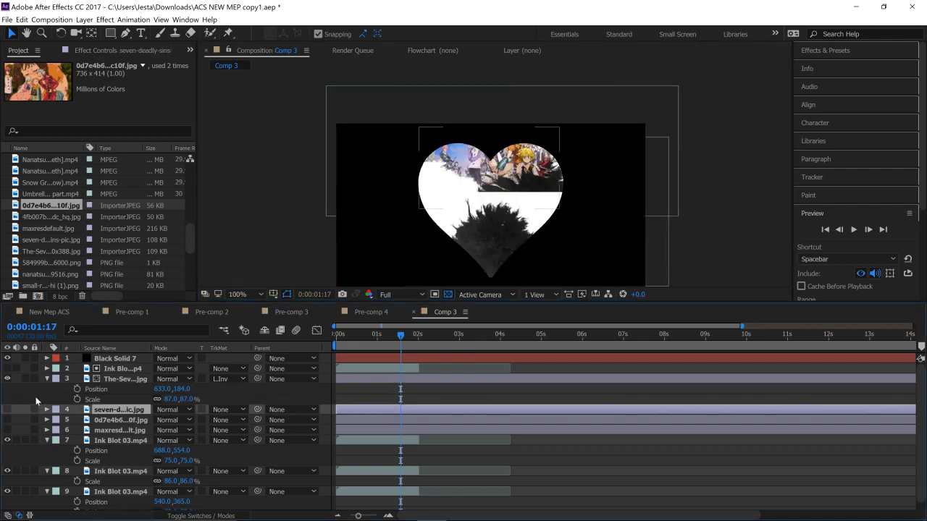
pyautogui.click(4, 411)
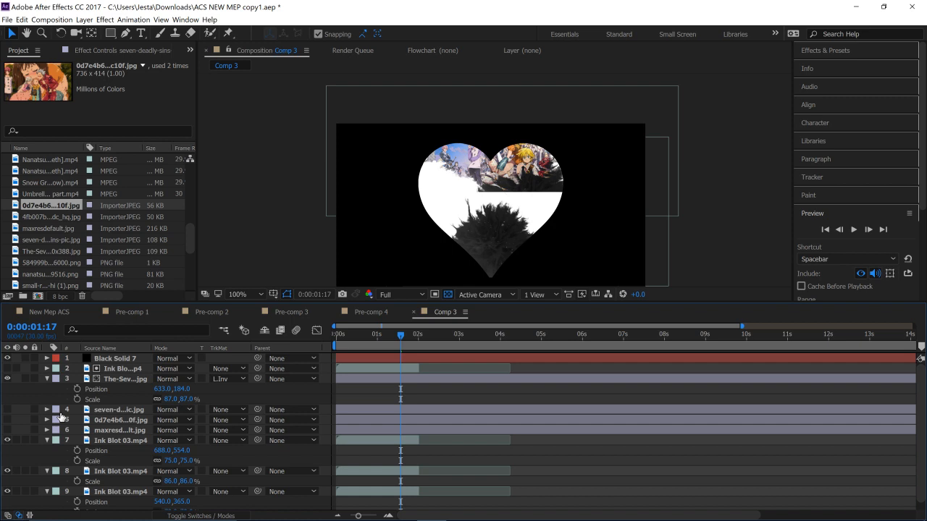
pyautogui.click(7, 410)
pyautogui.click(113, 409)
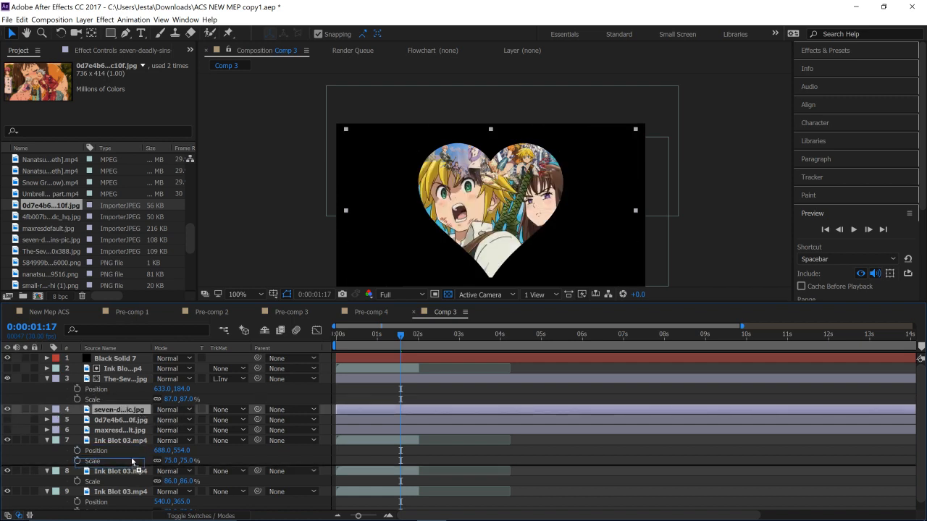
pyautogui.moveTo(128, 444)
pyautogui.mouseDown()
pyautogui.moveTo(113, 451)
pyautogui.moveTo(116, 464)
pyautogui.mouseUp()
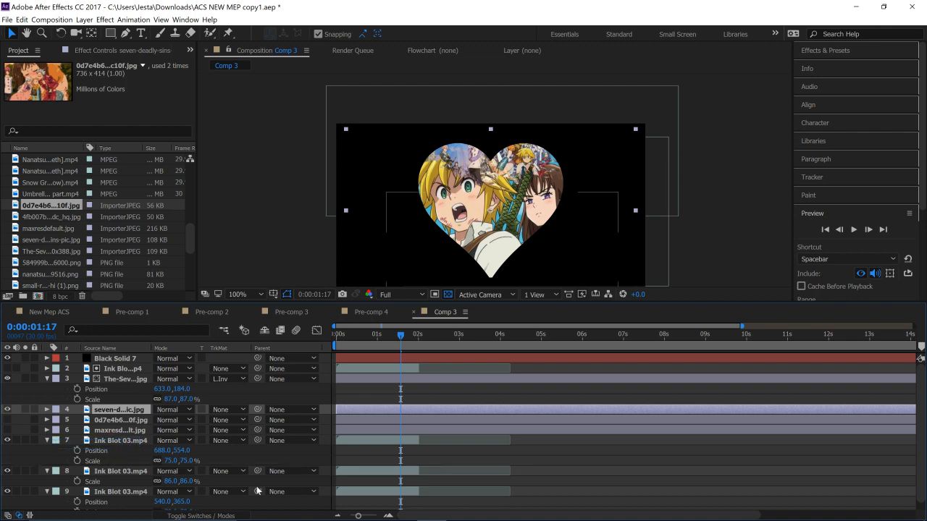
pyautogui.click(359, 433)
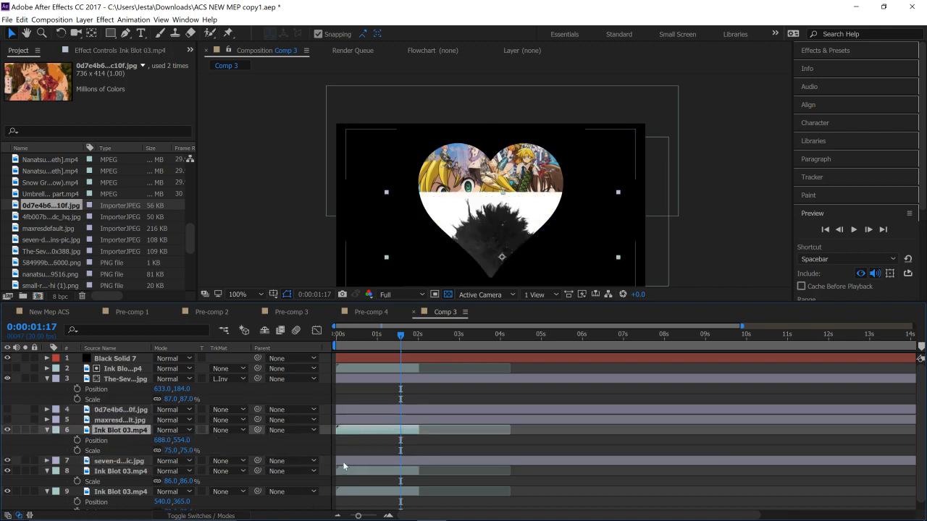
pyautogui.click(340, 464)
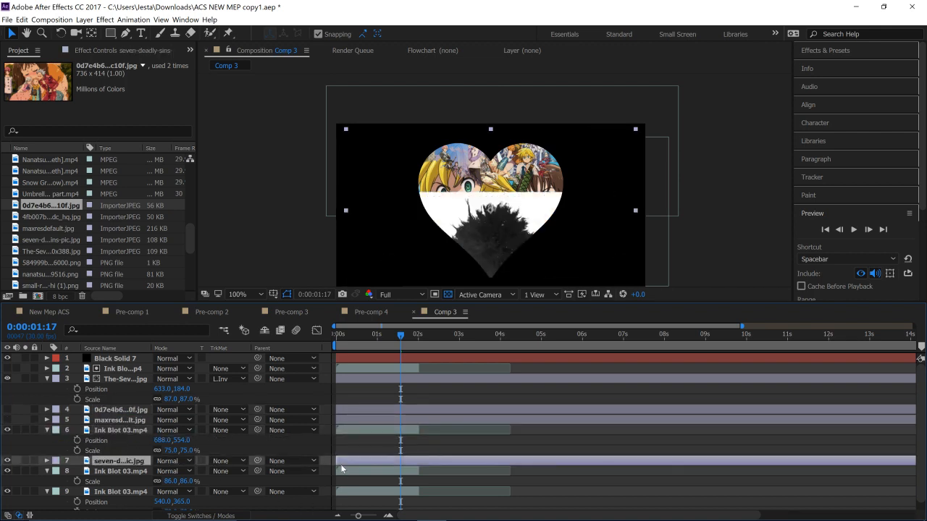
pyautogui.click(360, 431)
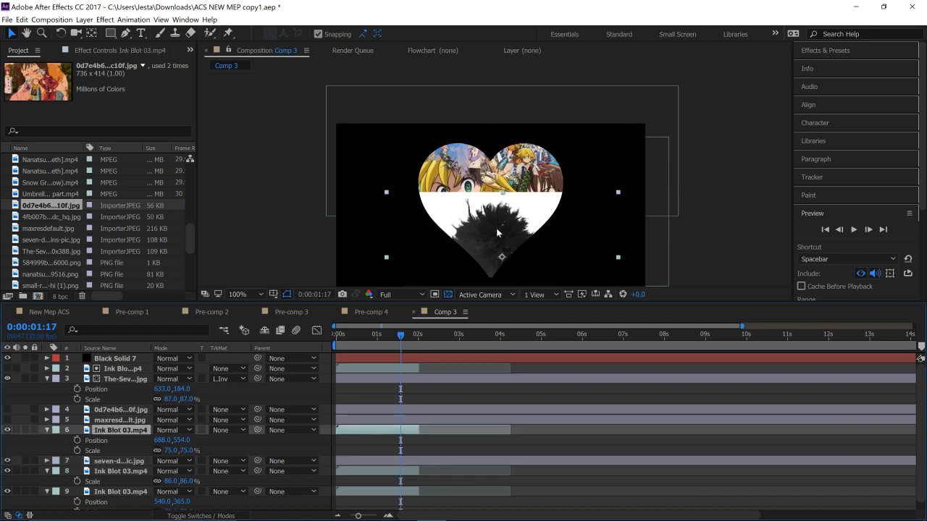
# - Lower the seven-d...ins-pic.jpg layer to position 640, 423 and set its track matte to Luma Inverted Matte "Ink Blot 03.mp4"
pyautogui.click(371, 459)
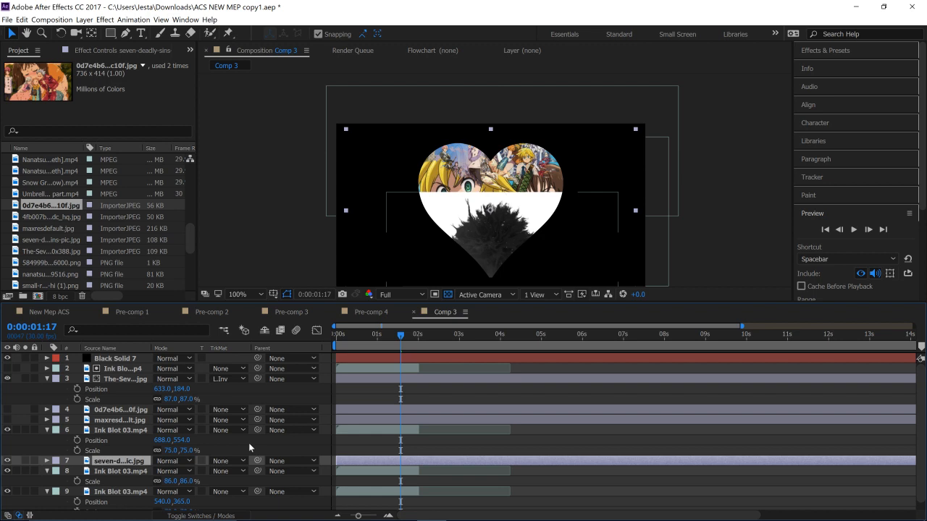
pyautogui.press('p')
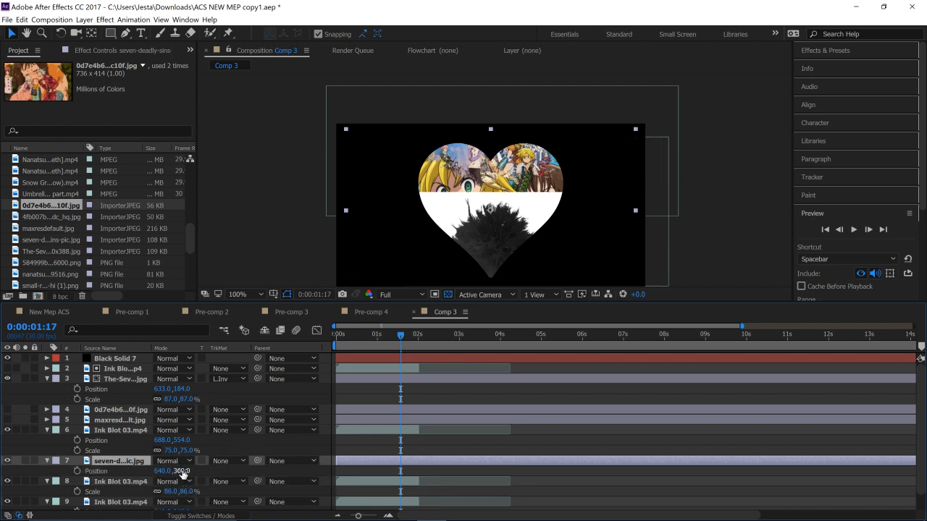
pyautogui.moveTo(181, 473); pyautogui.dragTo(225, 467)
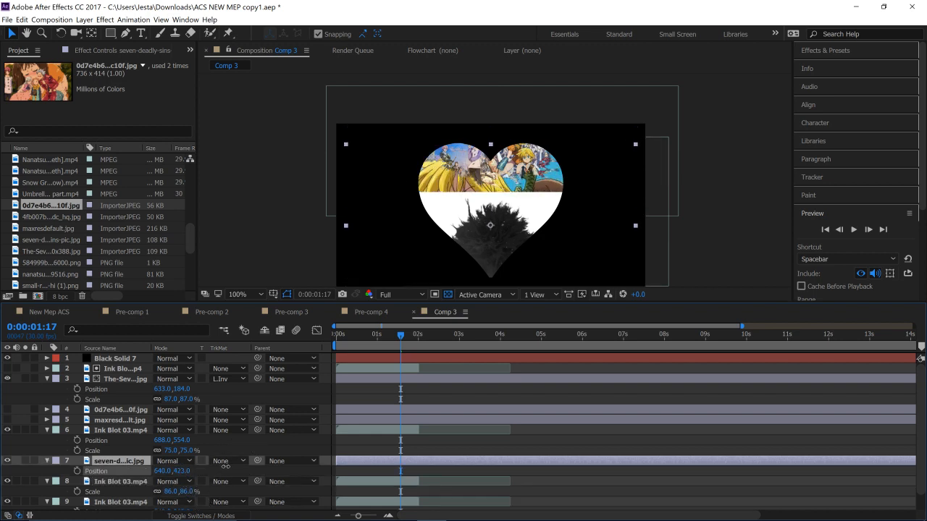
pyautogui.click(345, 429)
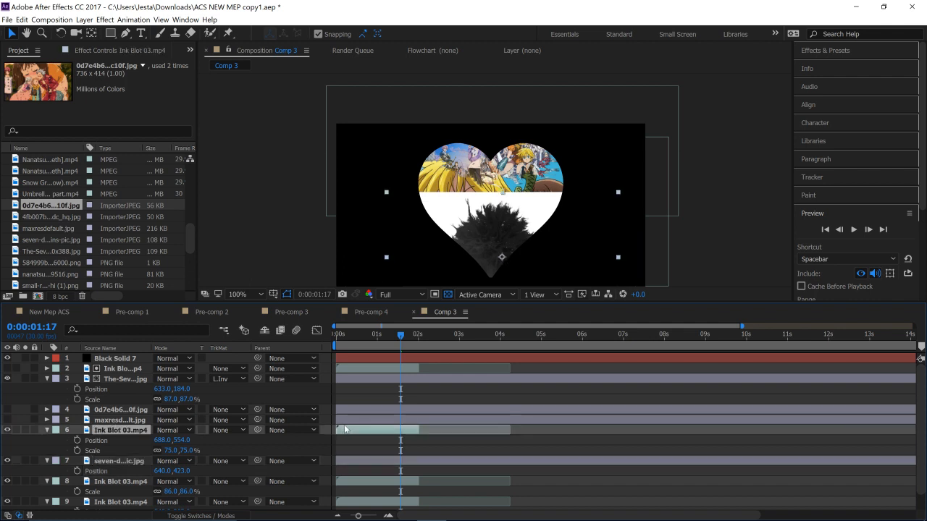
pyautogui.click(237, 460)
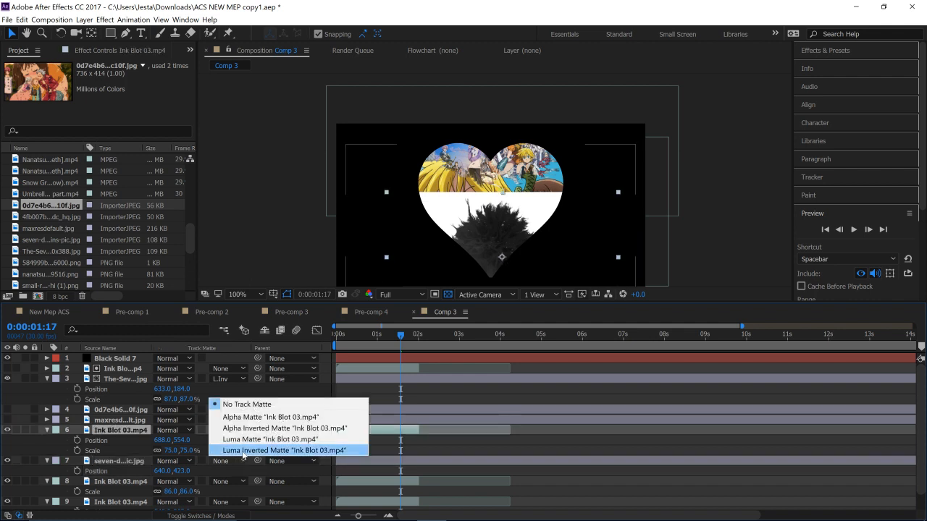
pyautogui.click(242, 452)
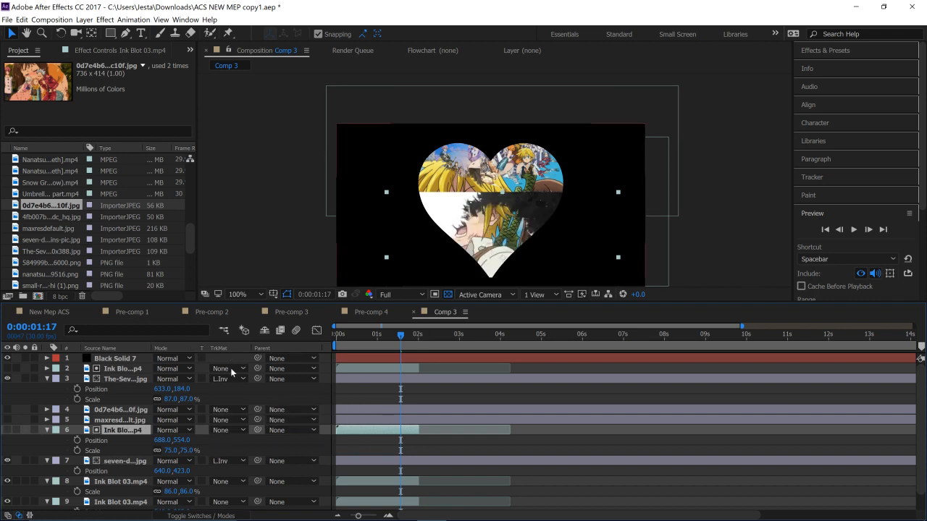
# - Scale the seven-d...ins-pic.jpg layer to 53% and position it at 681, 519 in the heart's lower tip
pyautogui.click(112, 463)
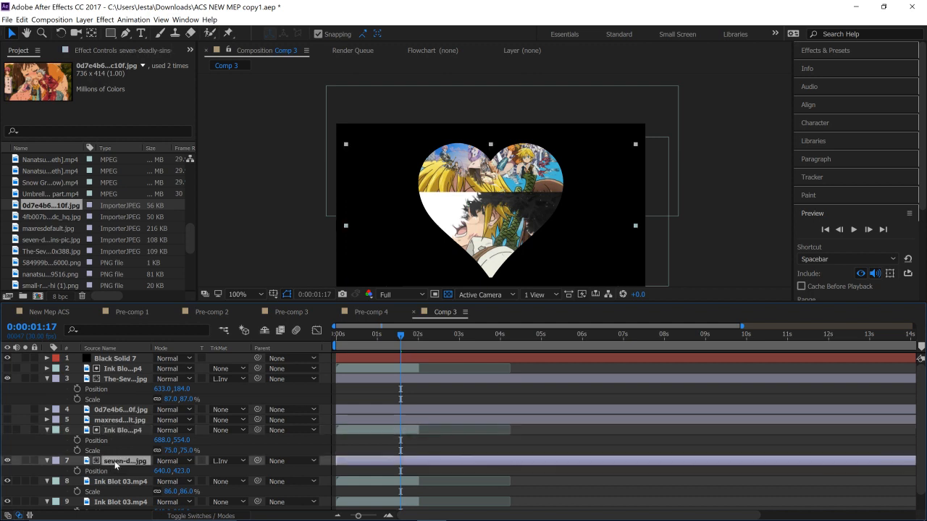
pyautogui.hotkey('shift', 's')
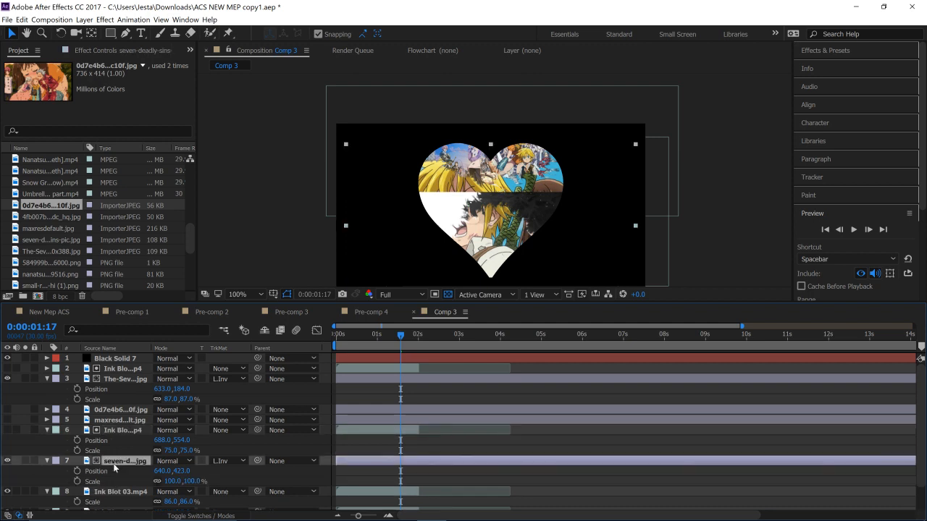
pyautogui.scroll(-1, 172, 467)
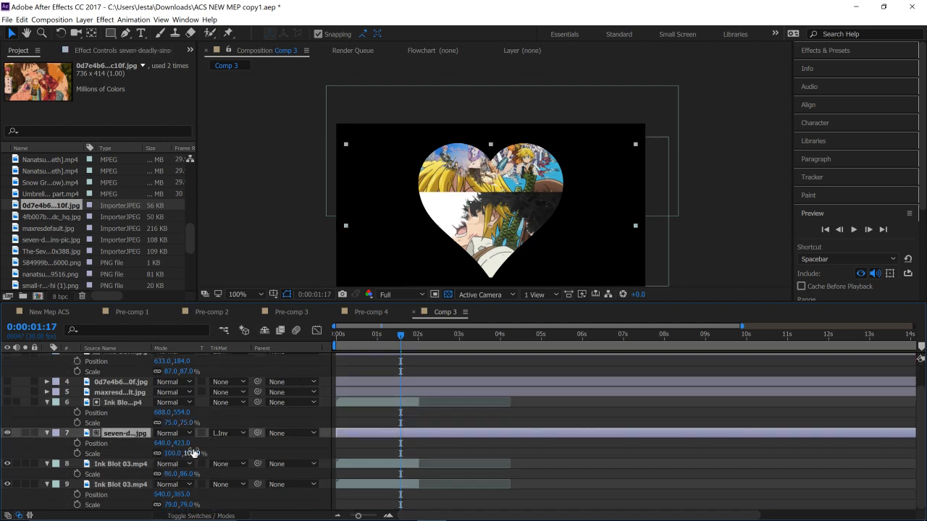
pyautogui.moveTo(190, 453); pyautogui.dragTo(254, 433)
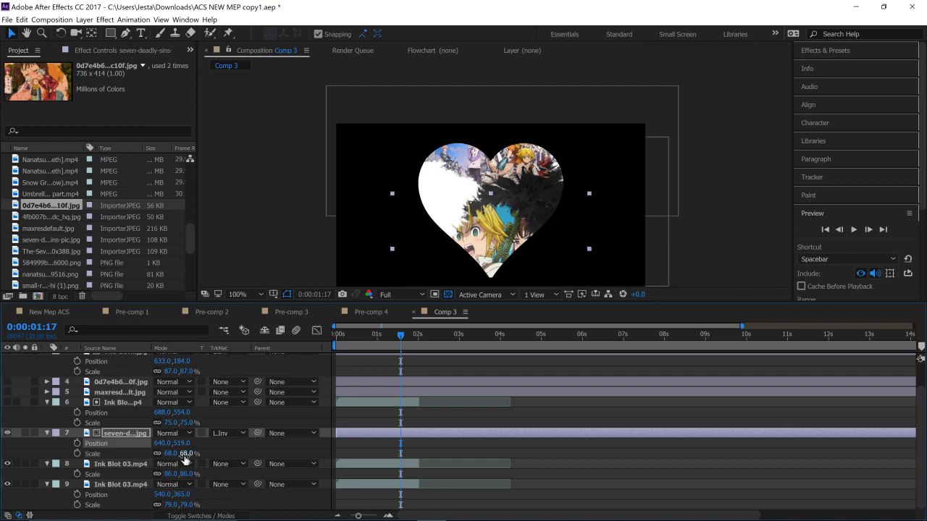
pyautogui.moveTo(184, 454)
pyautogui.mouseDown()
pyautogui.moveTo(174, 453)
pyautogui.moveTo(184, 443)
pyautogui.mouseUp()
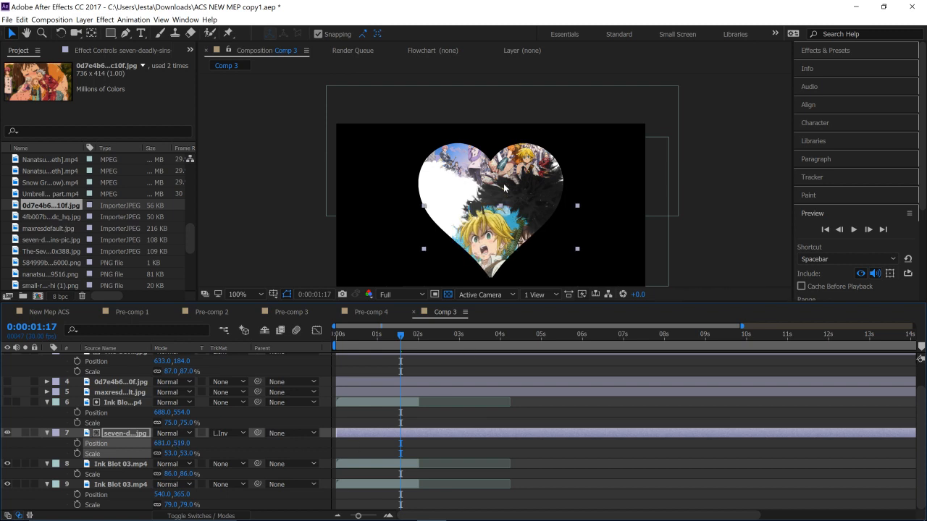
pyautogui.click(720, 252)
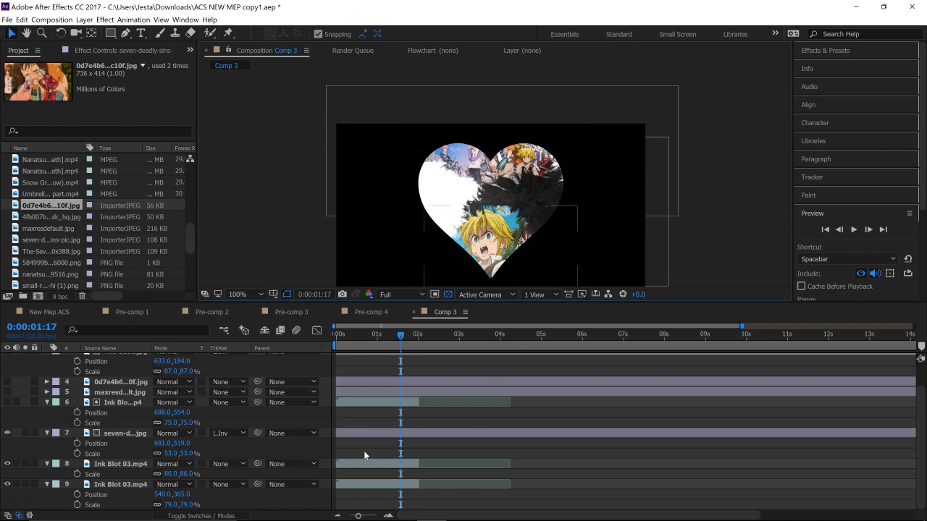
# - Make the 0d7e4b6...10f.jpg layer visible, directly below the 86% Ink Blot 03.mp4 layer, with that blot as its Luma Inverted Matte
pyautogui.click(341, 380)
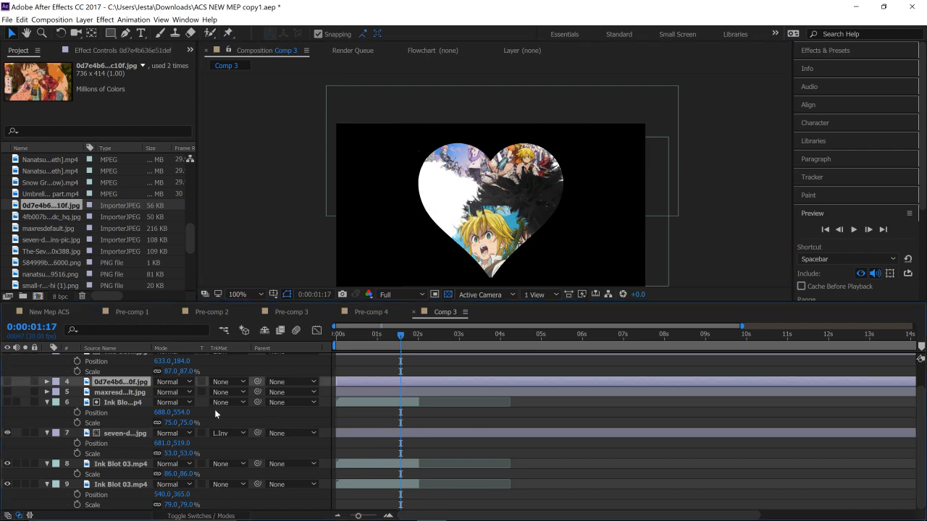
pyautogui.click(6, 382)
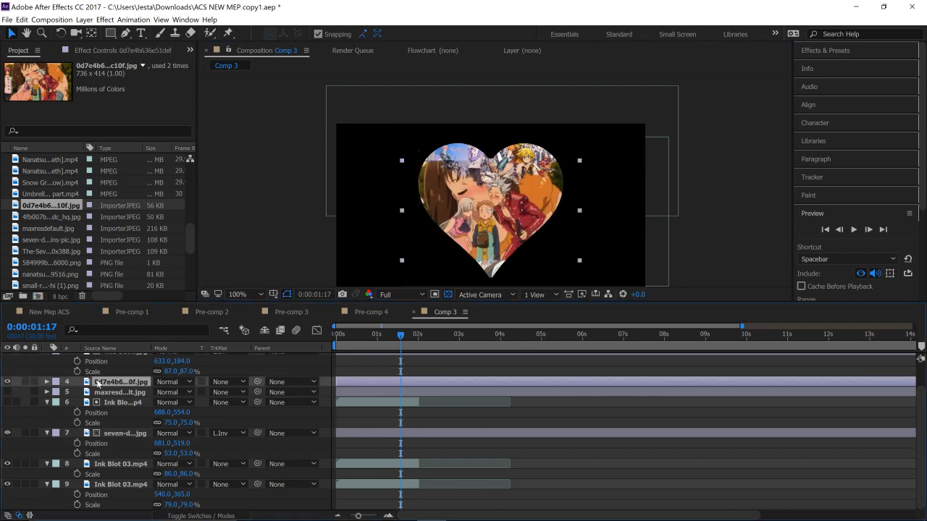
pyautogui.moveTo(102, 411)
pyautogui.mouseDown()
pyautogui.moveTo(113, 499)
pyautogui.moveTo(128, 480)
pyautogui.moveTo(196, 484)
pyautogui.mouseUp()
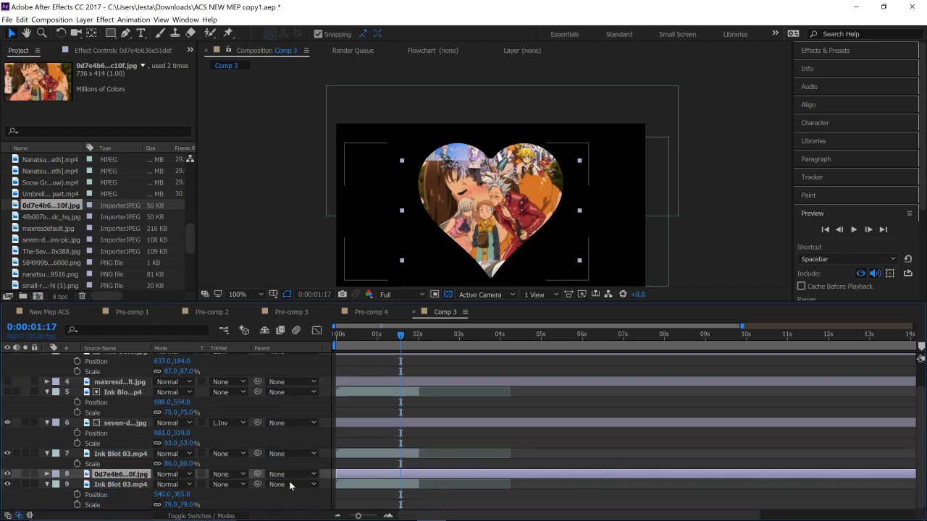
pyautogui.click(228, 474)
pyautogui.click(238, 464)
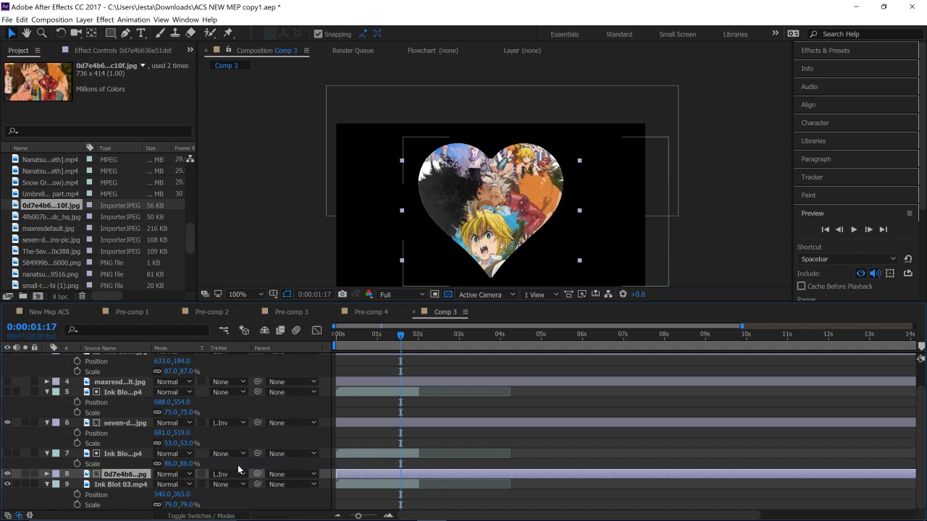
# - Scale the 0d7e4b6...10f.jpg layer to 81% and position it at 737, 305 in the heart's right half
pyautogui.press('.')
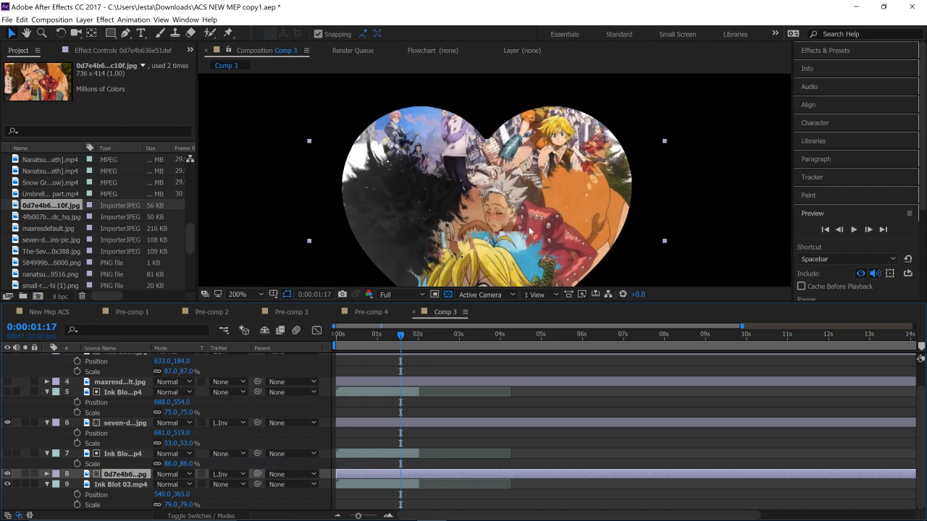
pyautogui.press(',')
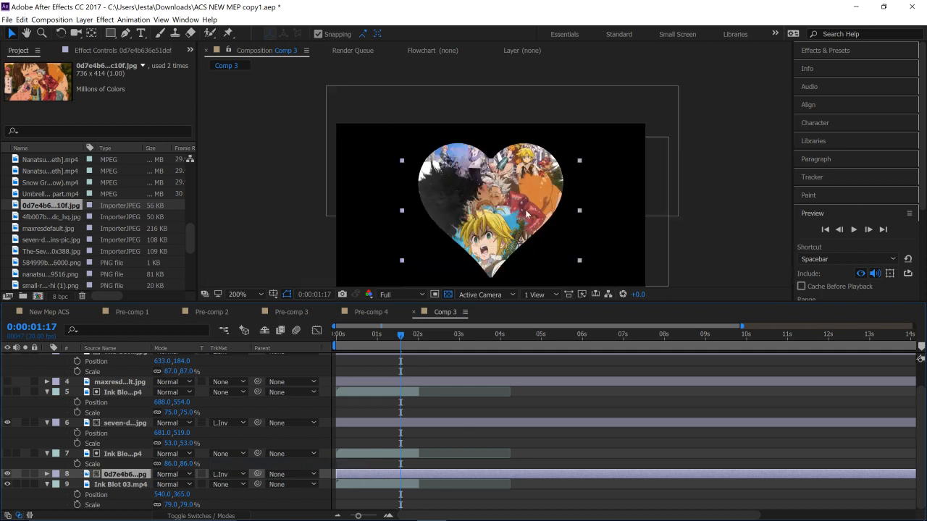
pyautogui.press('.')
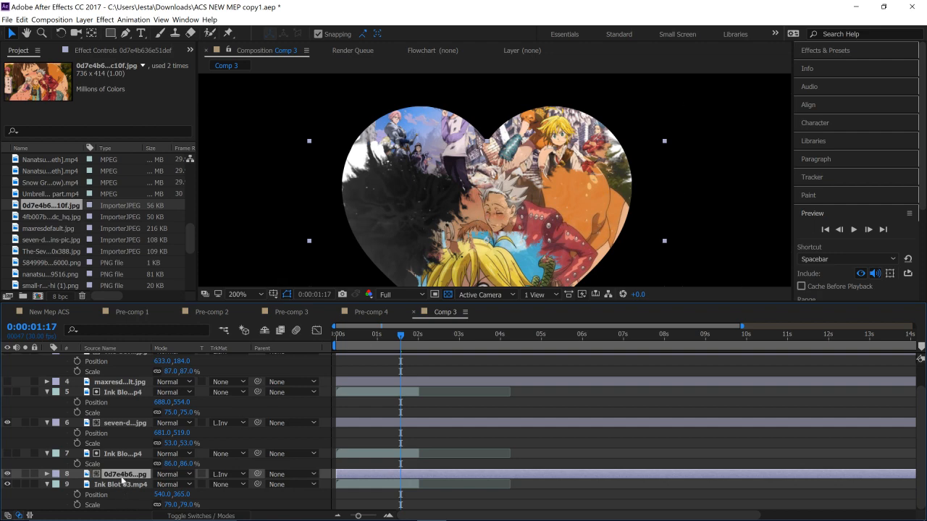
pyautogui.press('p')
pyautogui.hotkey('shift', 's')
pyautogui.moveTo(191, 498); pyautogui.dragTo(133, 499)
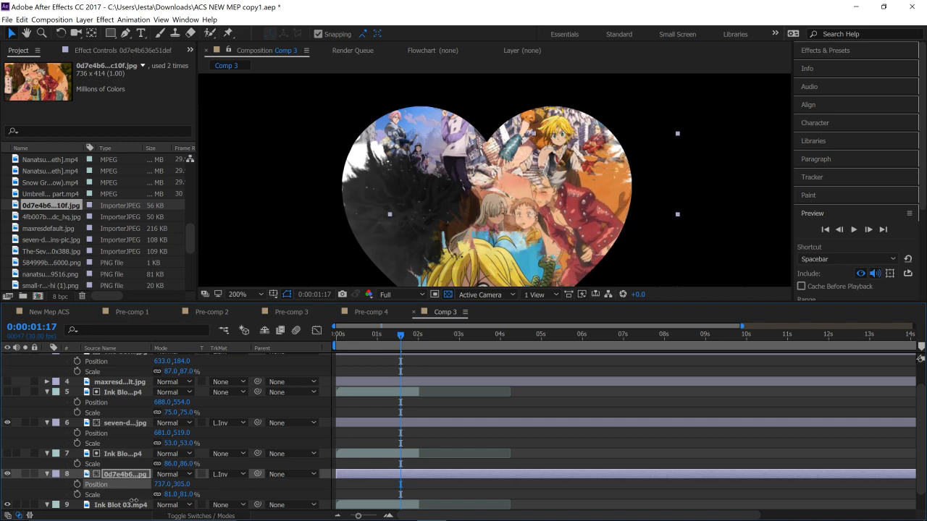
pyautogui.scroll(-2, 463, 210)
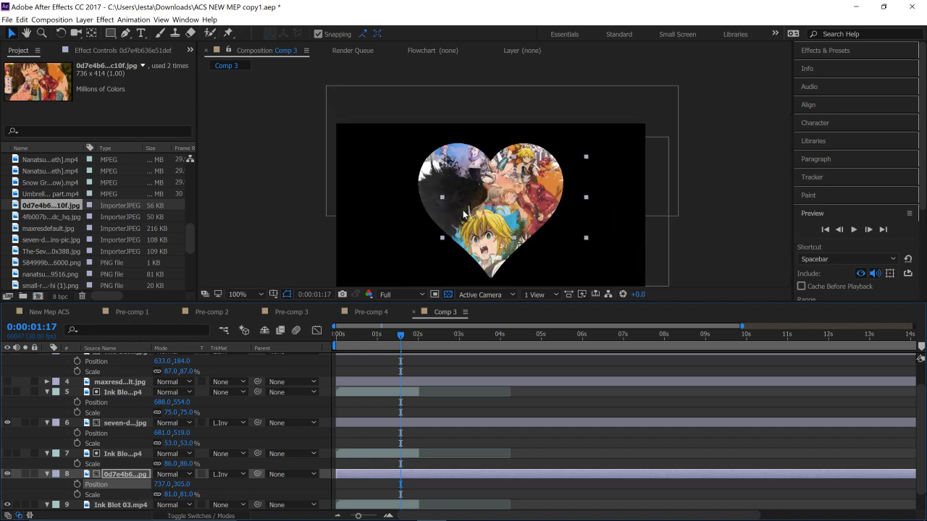
pyautogui.scroll(1, 464, 214)
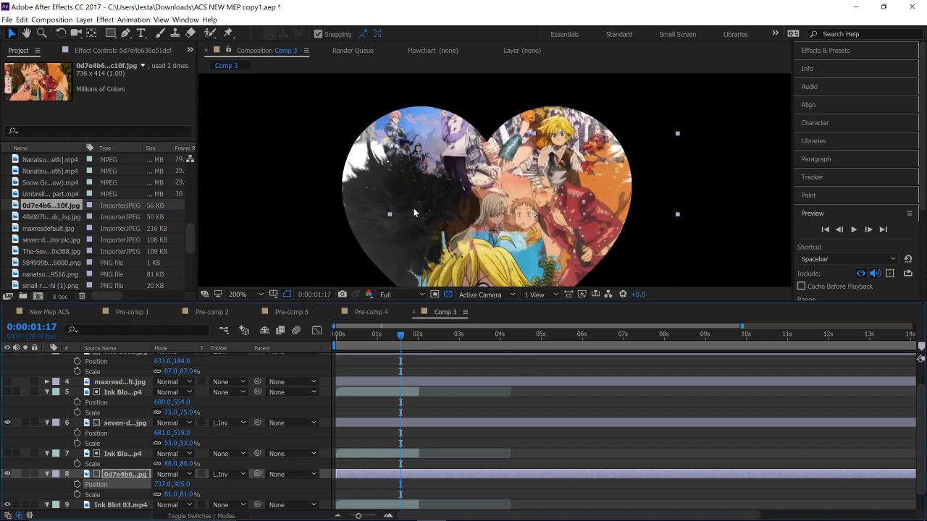
pyautogui.scroll(-1, 375, 464)
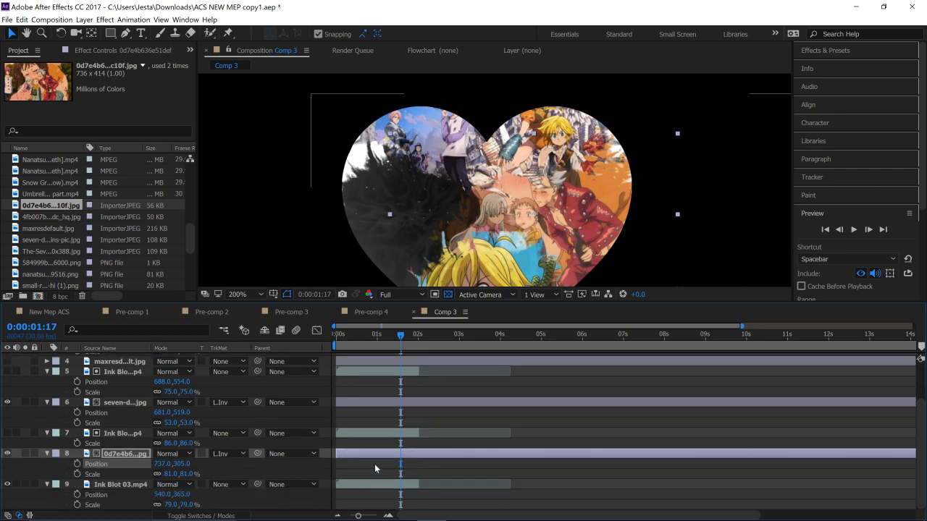
# - Make the maxresdefault.jpg layer visible below the lowest Ink Blot 03.mp4 layer and set its track matte to Luma Inverted Matte "Ink Blot 03.mp4"
pyautogui.click(367, 487)
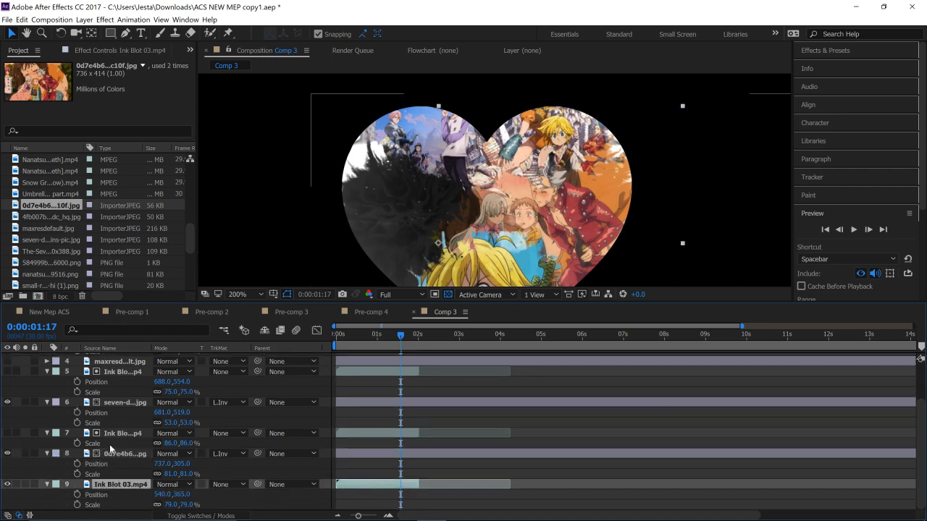
pyautogui.click(358, 363)
pyautogui.moveTo(124, 361)
pyautogui.mouseDown()
pyautogui.moveTo(144, 492)
pyautogui.moveTo(54, 496)
pyautogui.mouseUp()
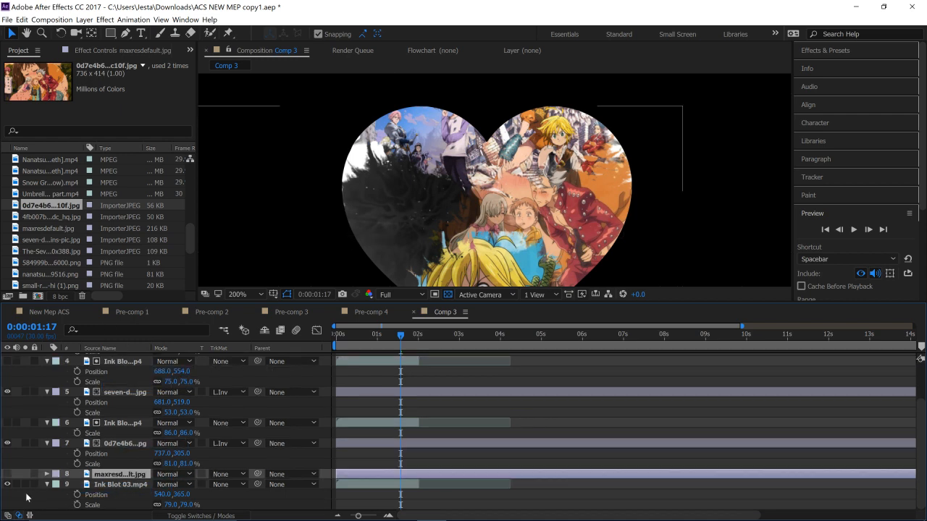
pyautogui.moveTo(135, 488); pyautogui.dragTo(138, 501)
pyautogui.click(8, 504)
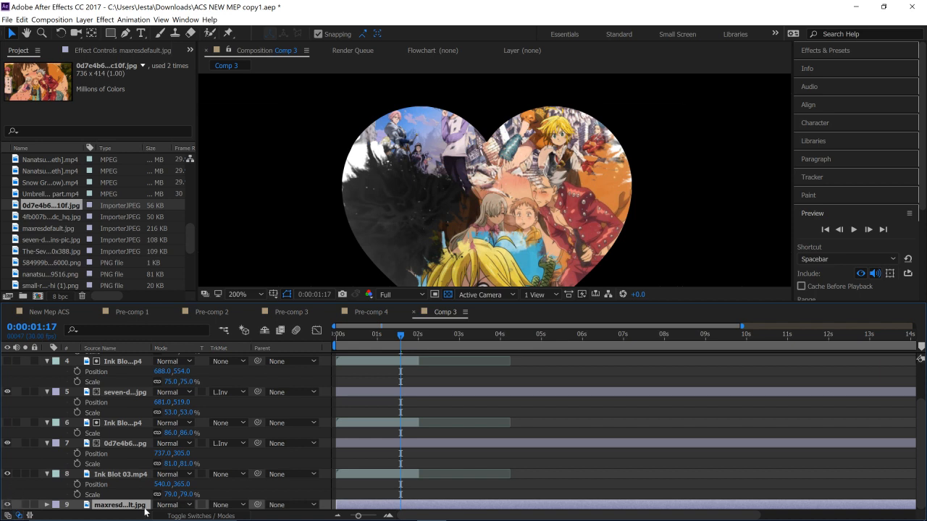
pyautogui.click(250, 505)
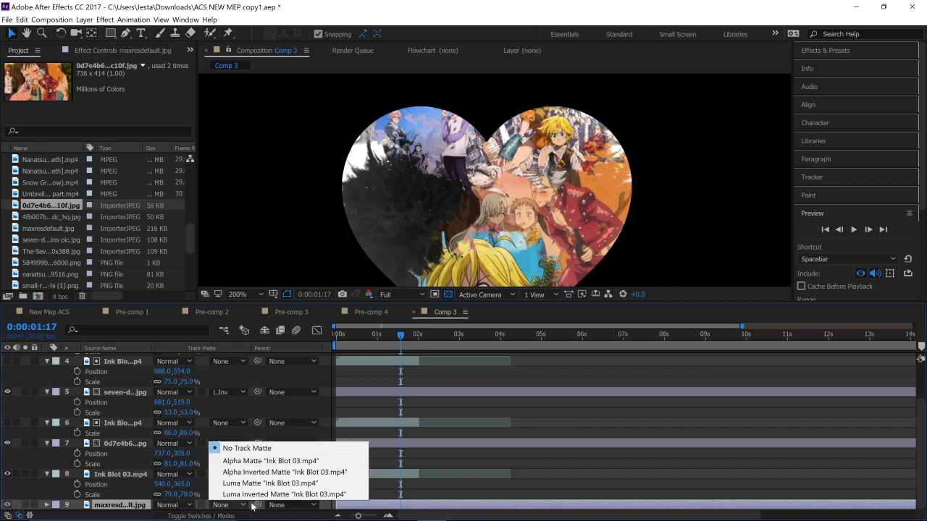
pyautogui.click(284, 494)
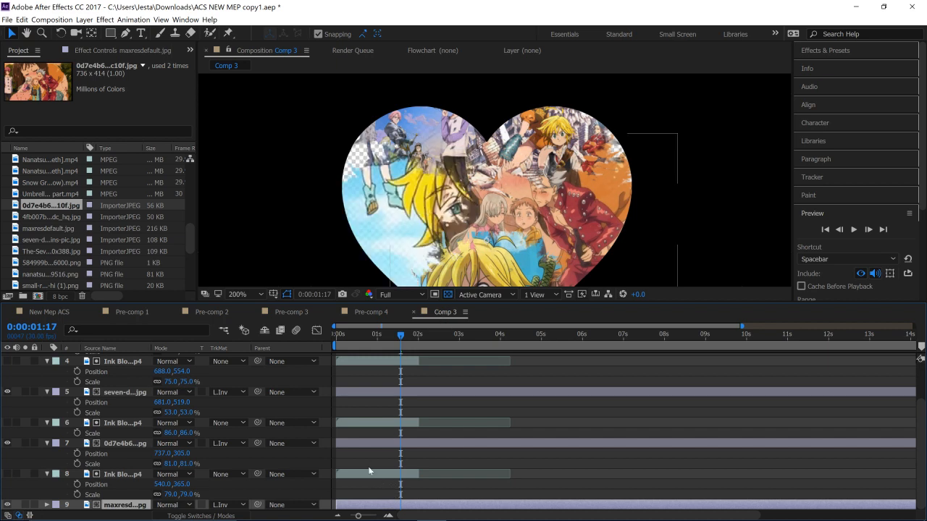
# - Scale the maxresdefault.jpg layer to 32% and position it at 451, 290 in the heart's left half
pyautogui.scroll(-2, 359, 470)
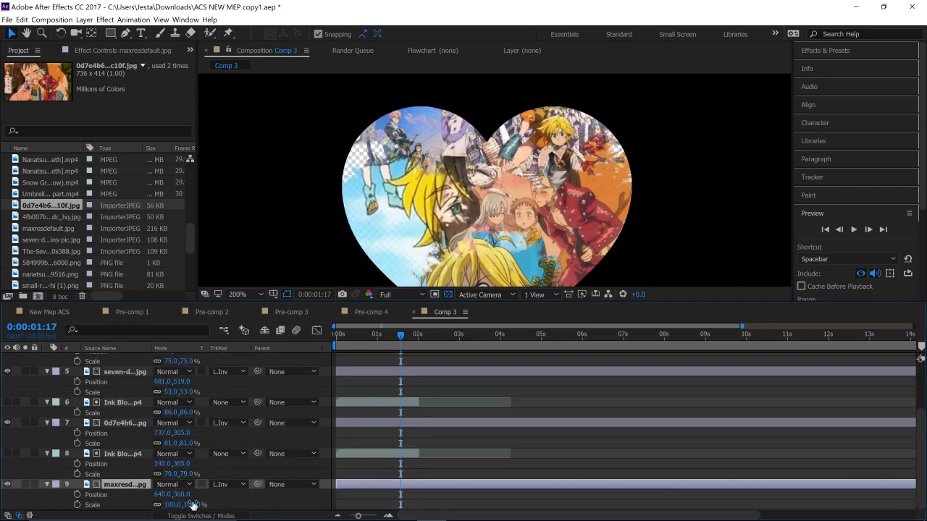
pyautogui.moveTo(163, 494); pyautogui.dragTo(81, 505)
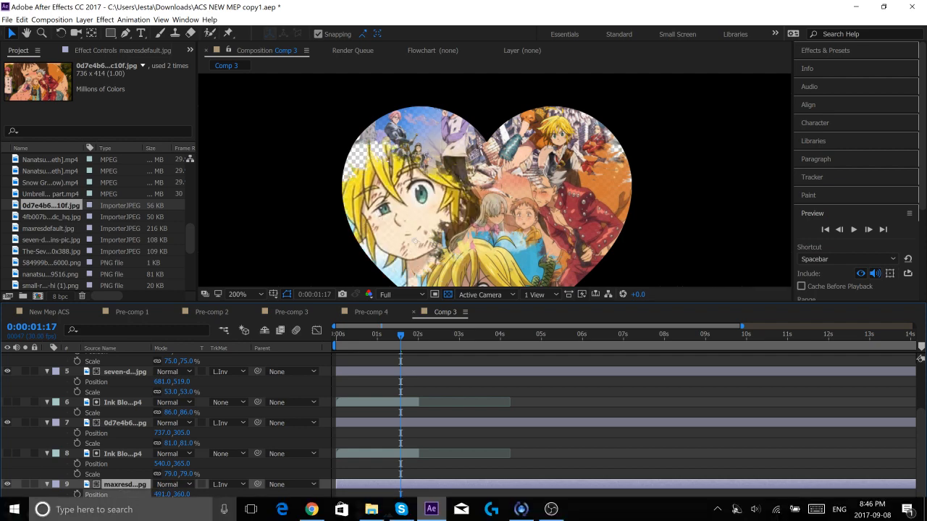
pyautogui.moveTo(192, 505); pyautogui.dragTo(140, 490)
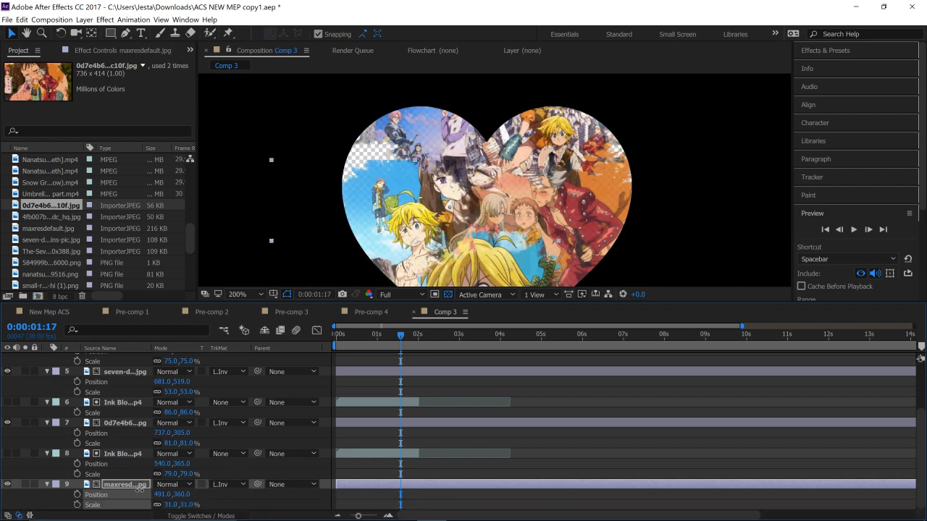
pyautogui.moveTo(165, 494); pyautogui.dragTo(135, 500)
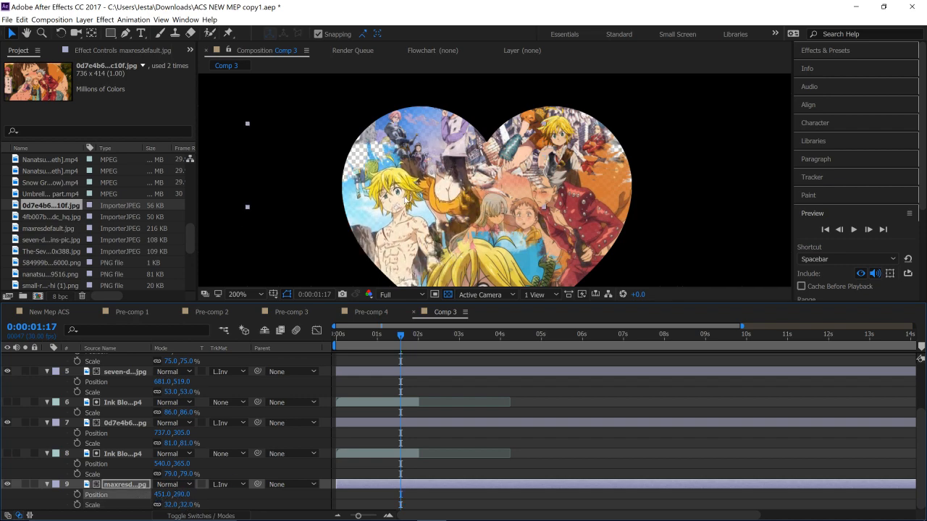
pyautogui.press(',')
pyautogui.press('.')
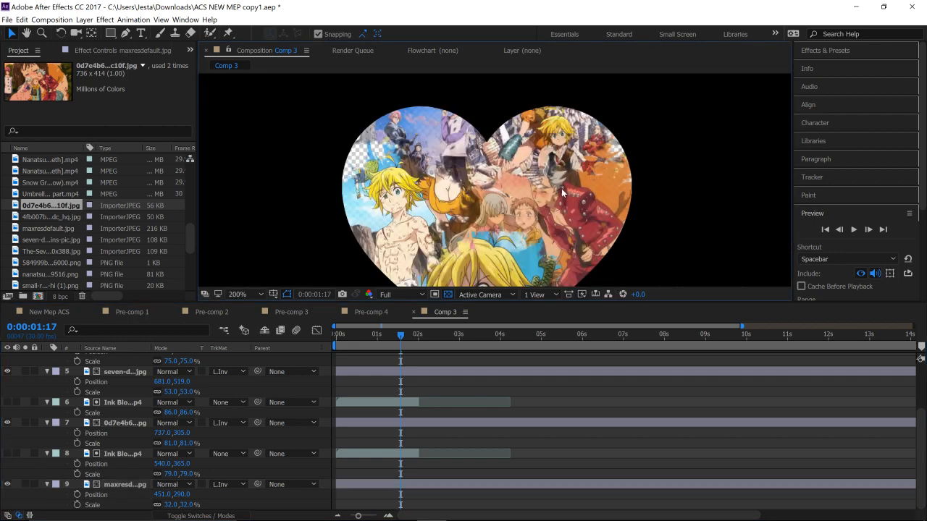
pyautogui.press(',')
pyautogui.press('.')
# - Move the topmost Ink Blot 03.mp4 matte layer to position 666, 114 and widen its horizontal scale to 157%
pyautogui.scroll(3, 420, 413)
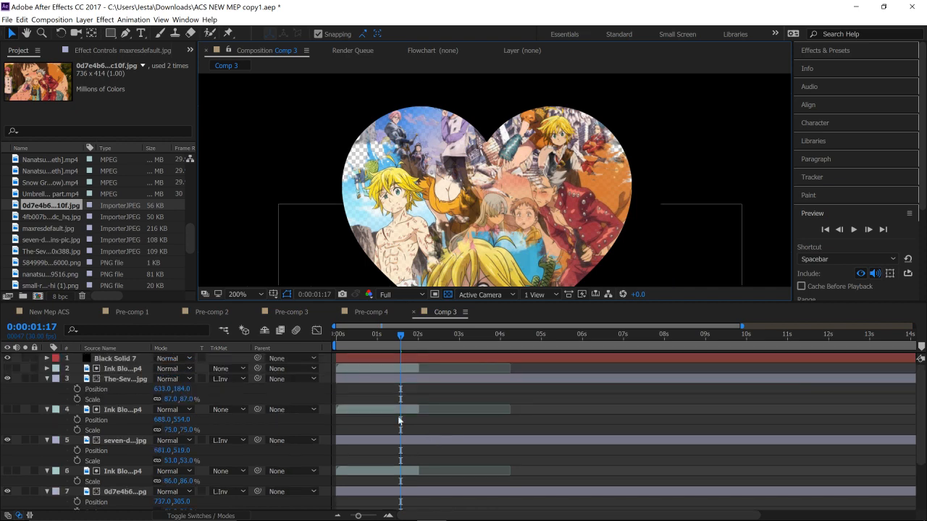
pyautogui.click(372, 376)
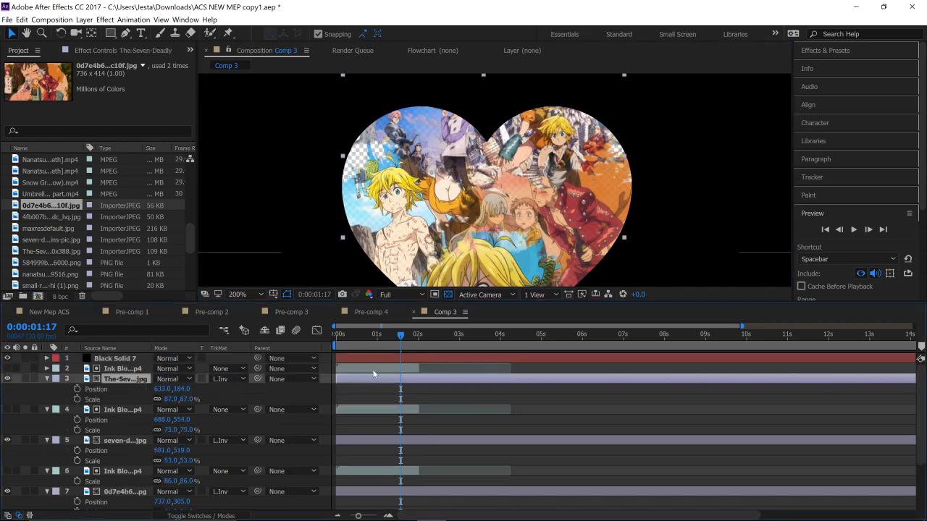
pyautogui.click(372, 370)
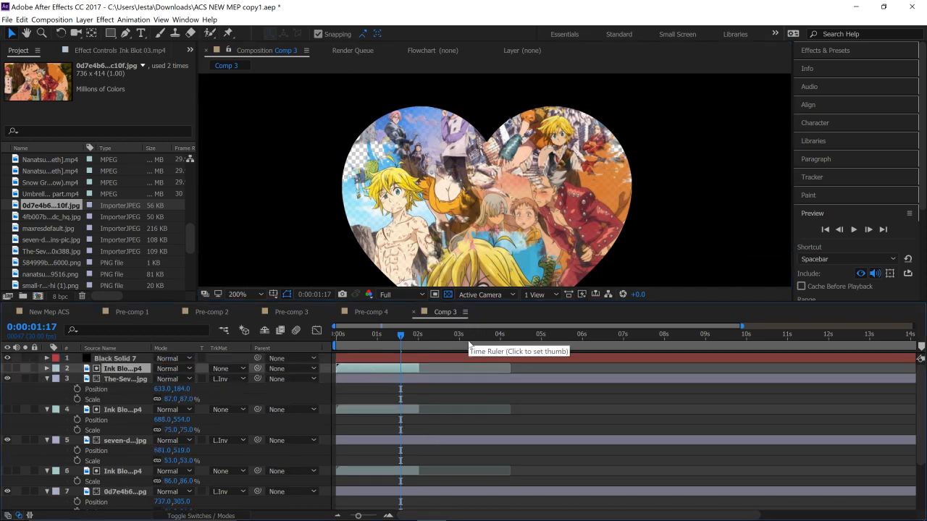
pyautogui.press('p')
pyautogui.hotkey('shift', 's')
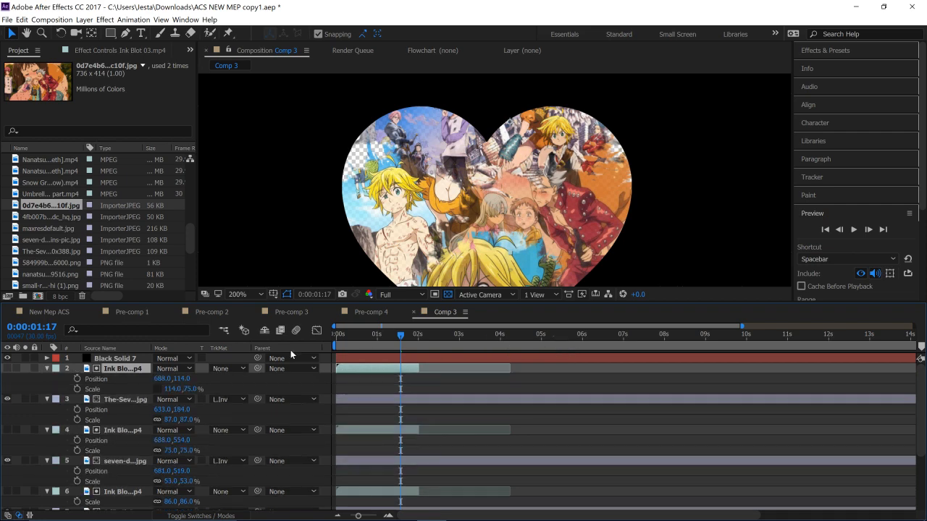
pyautogui.click(174, 390)
pyautogui.moveTo(171, 380); pyautogui.dragTo(162, 388)
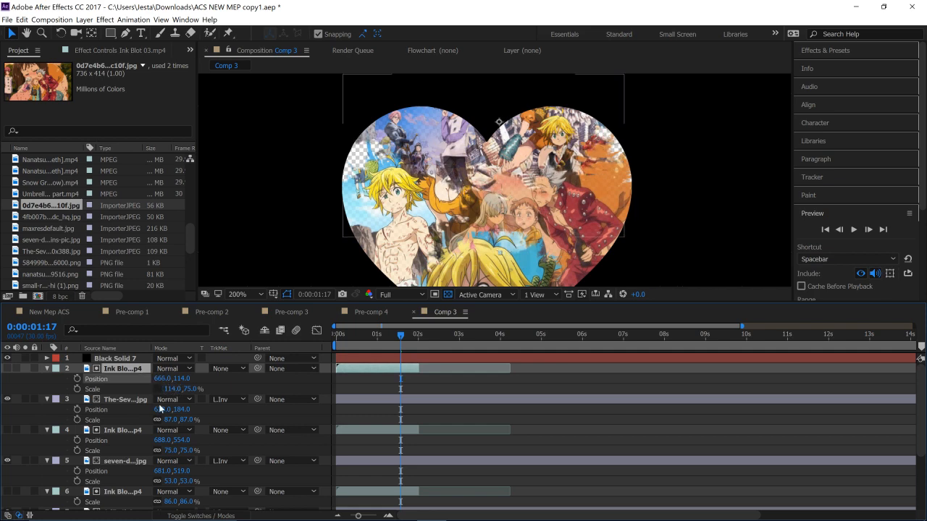
pyautogui.moveTo(170, 390); pyautogui.dragTo(200, 398)
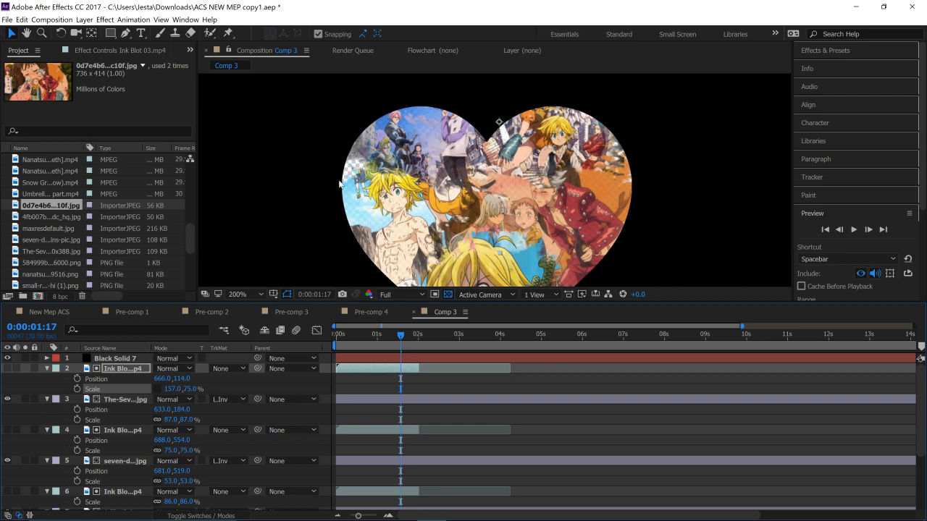
pyautogui.scroll(-1, 340, 184)
pyautogui.scroll(1, 339, 184)
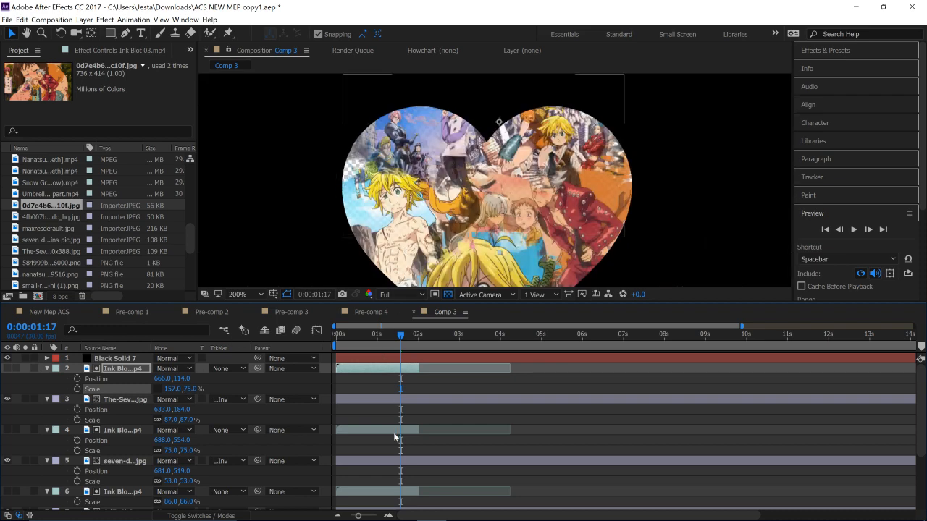
# - Scale the Ink Blot 03.mp4 matte above the maxresdefault.jpg layer to 91% and return the playhead to the composition's start
pyautogui.scroll(-3, 377, 471)
pyautogui.click(371, 454)
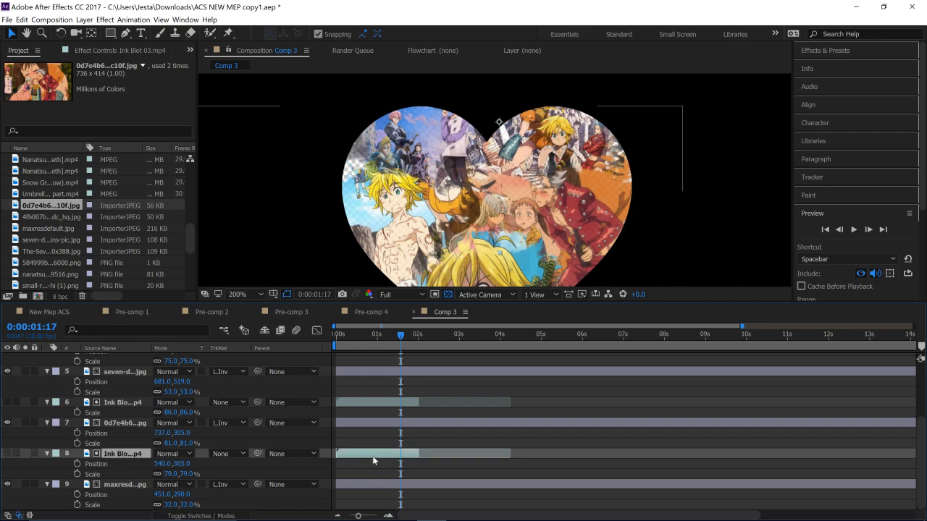
pyautogui.press('s')
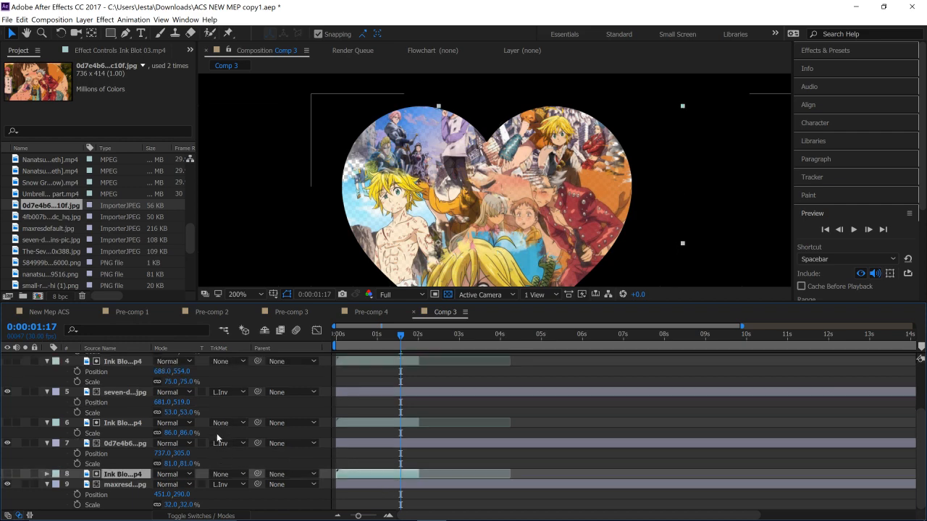
pyautogui.press('s')
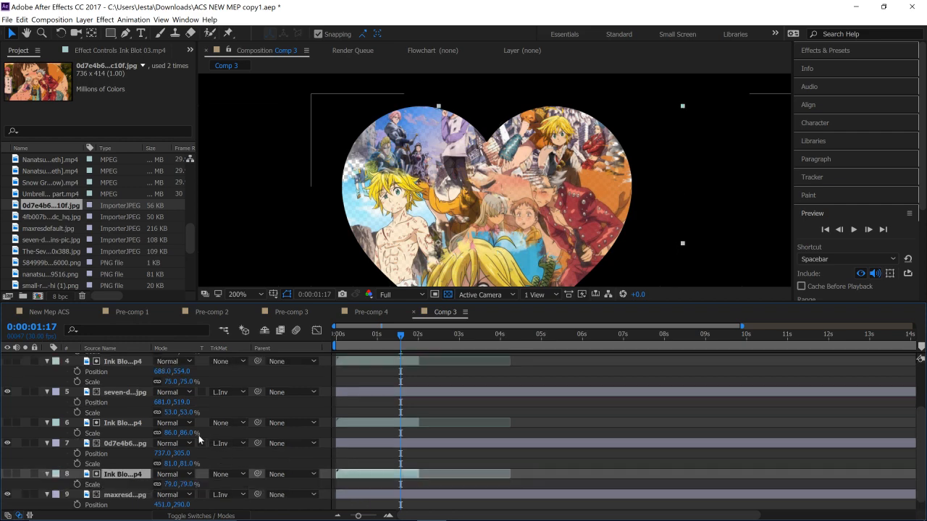
pyautogui.hotkey('shift', 'p')
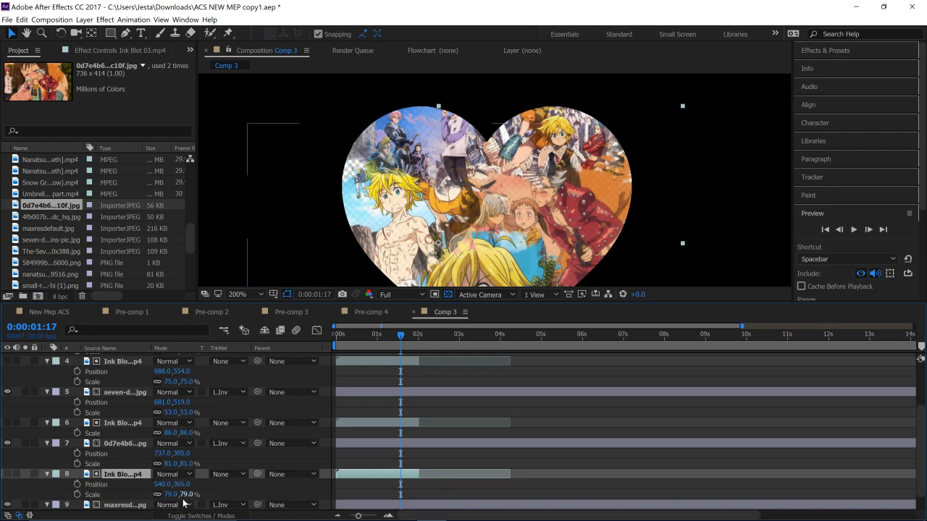
pyautogui.moveTo(183, 501); pyautogui.dragTo(192, 498)
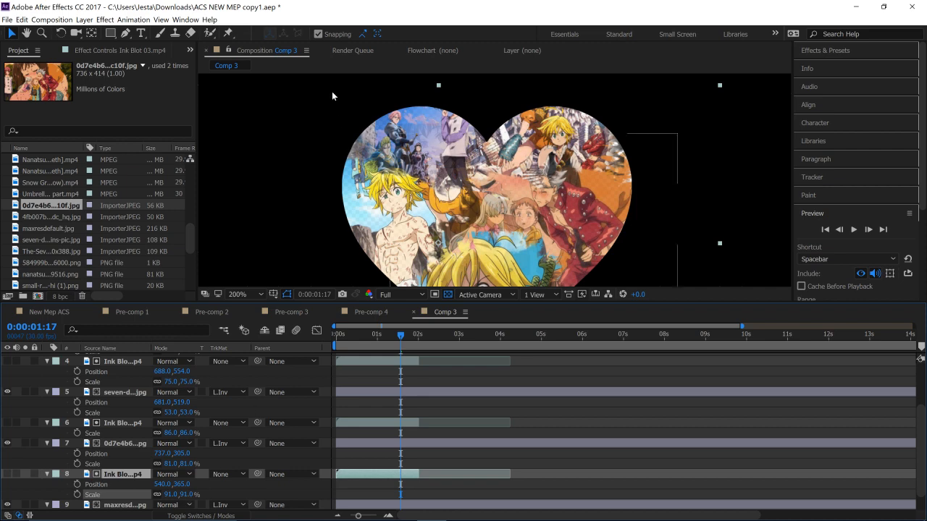
pyautogui.press(',')
pyautogui.click(733, 238)
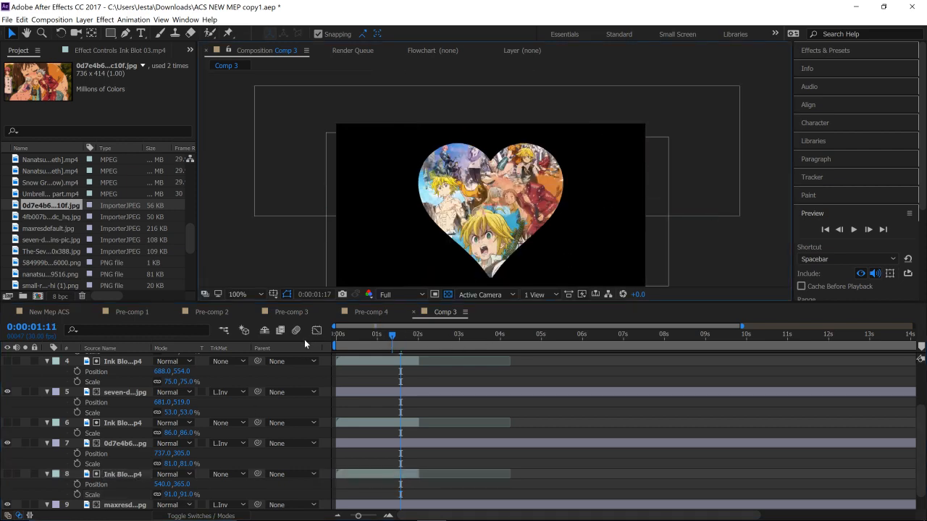
pyautogui.press('Home')
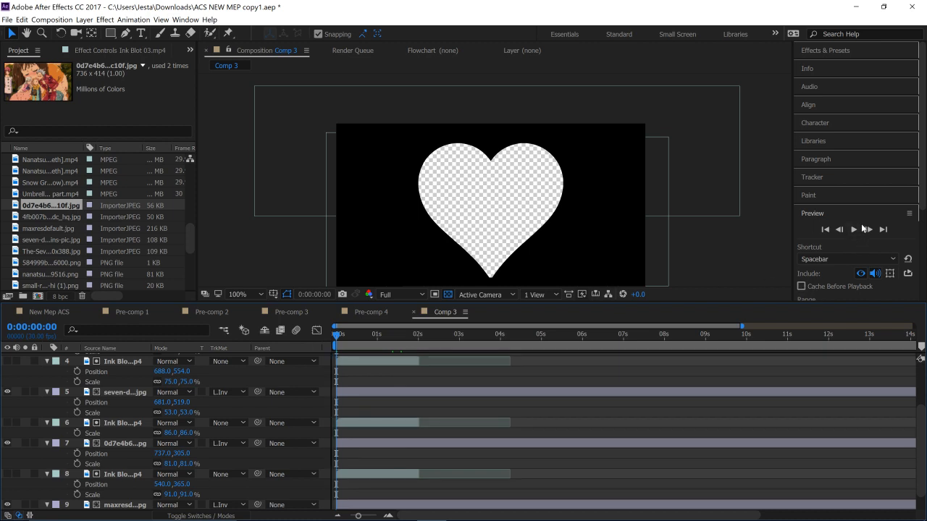
# - Preview the heart animation and return the playhead to the composition's start
pyautogui.click(861, 226)
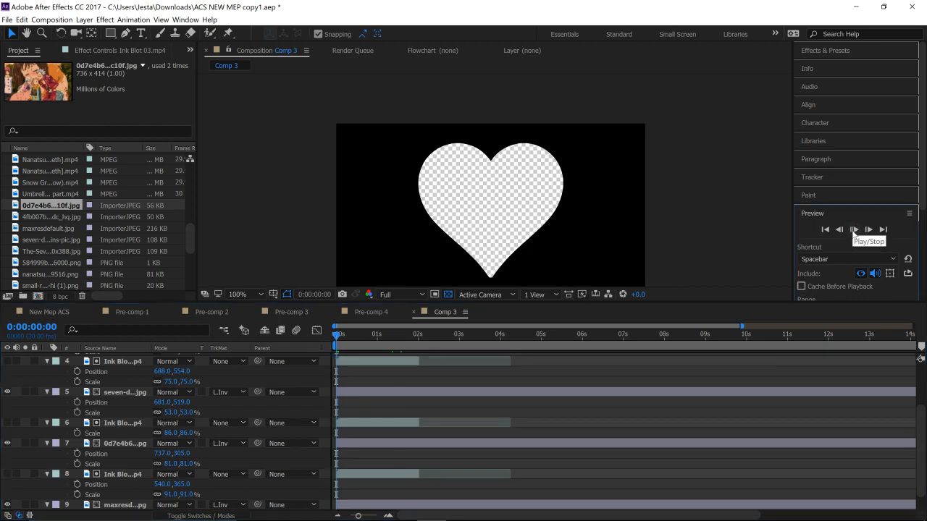
pyautogui.click(855, 229)
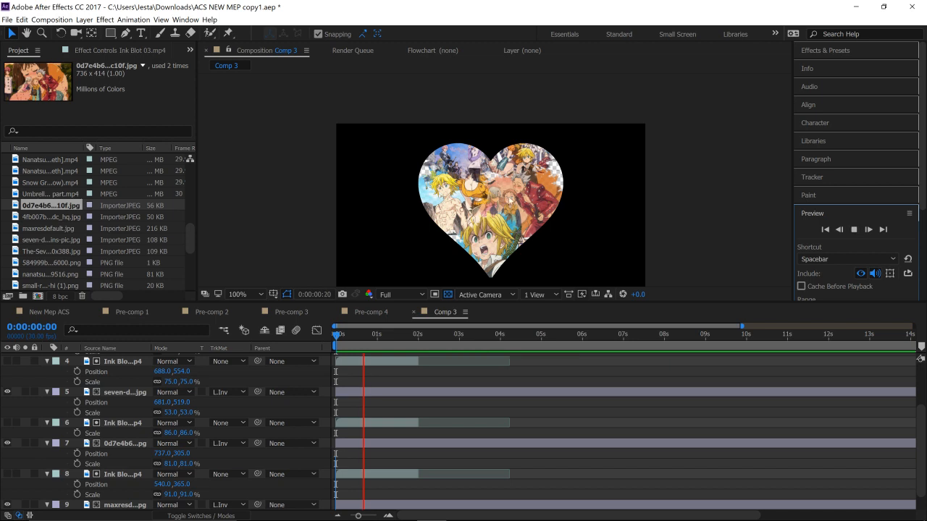
pyautogui.click(336, 337)
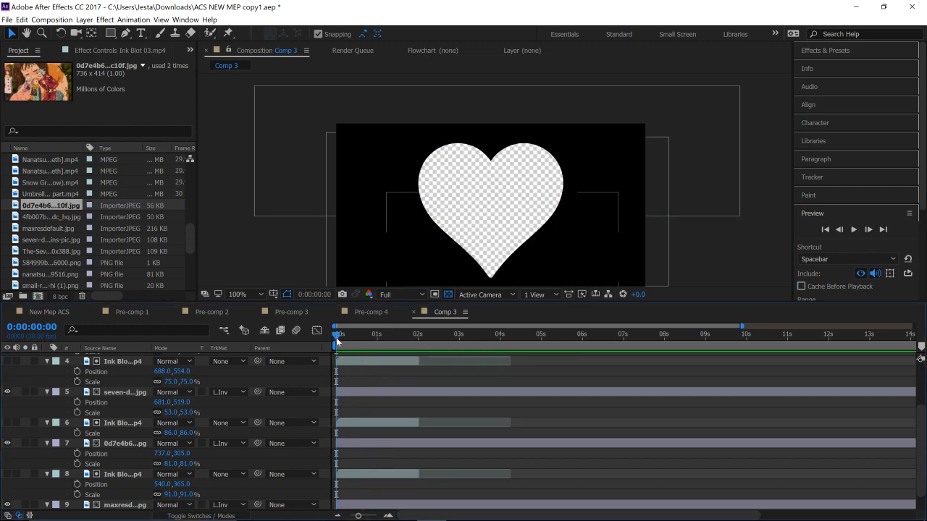
# - Add a new black solid beneath all other layers in Comp 3 and preview the composition
pyautogui.scroll(3, 404, 397)
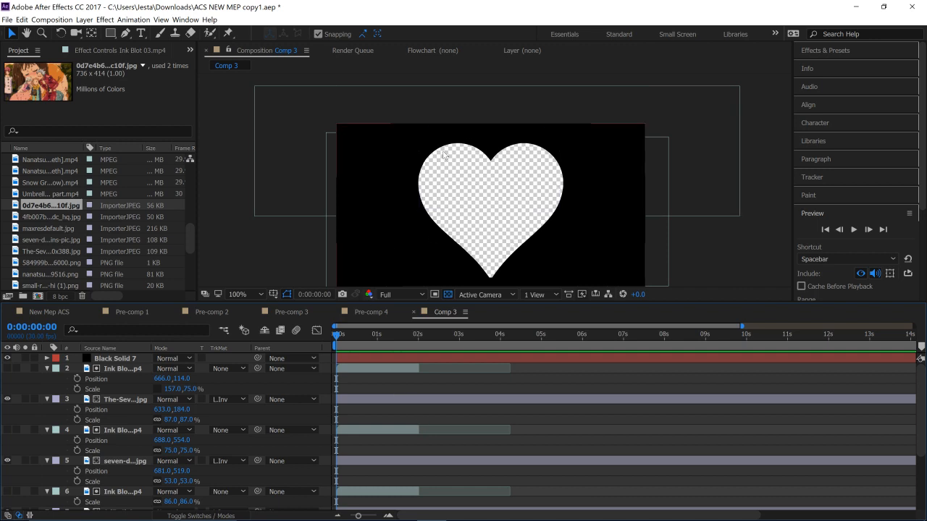
pyautogui.click(83, 20)
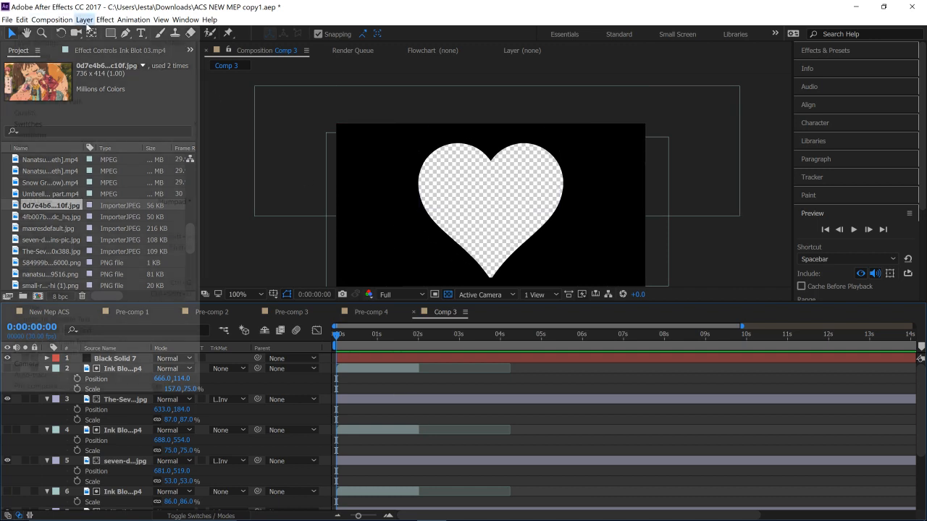
pyautogui.moveTo(116, 32)
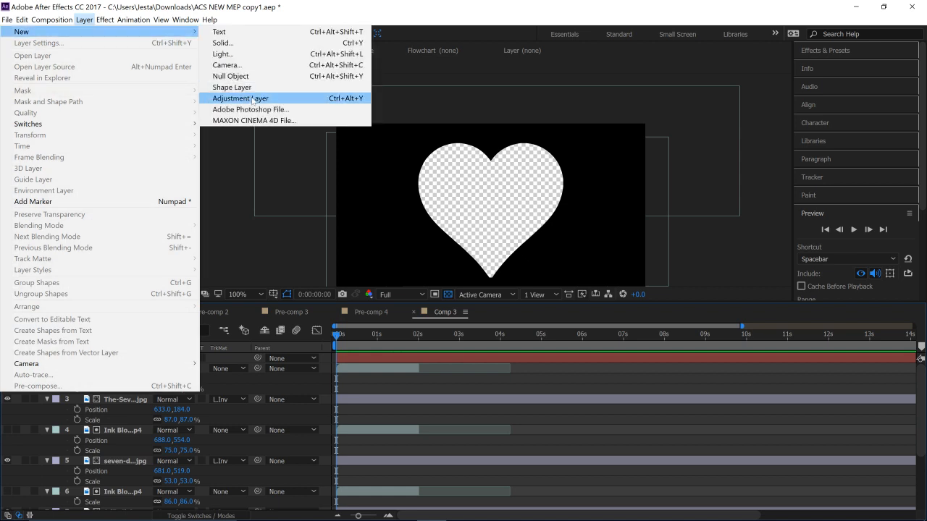
pyautogui.click(246, 43)
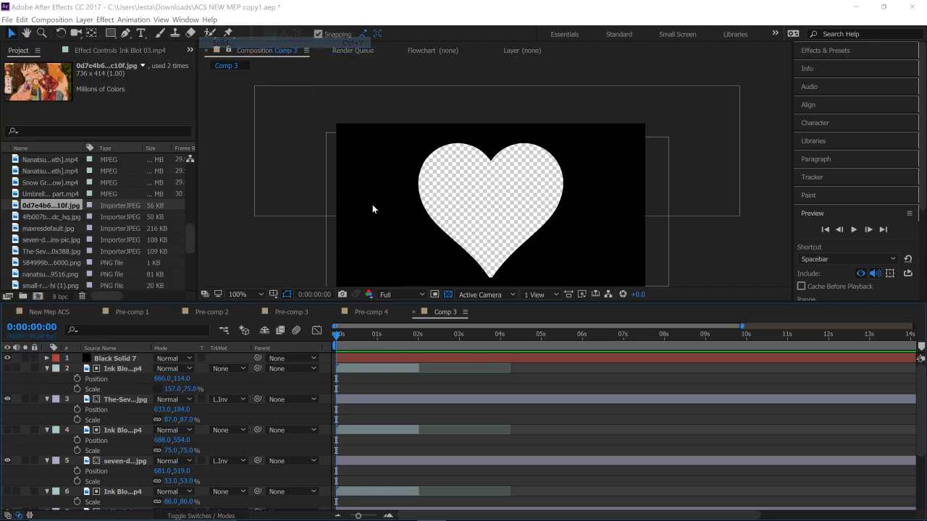
pyautogui.click(498, 372)
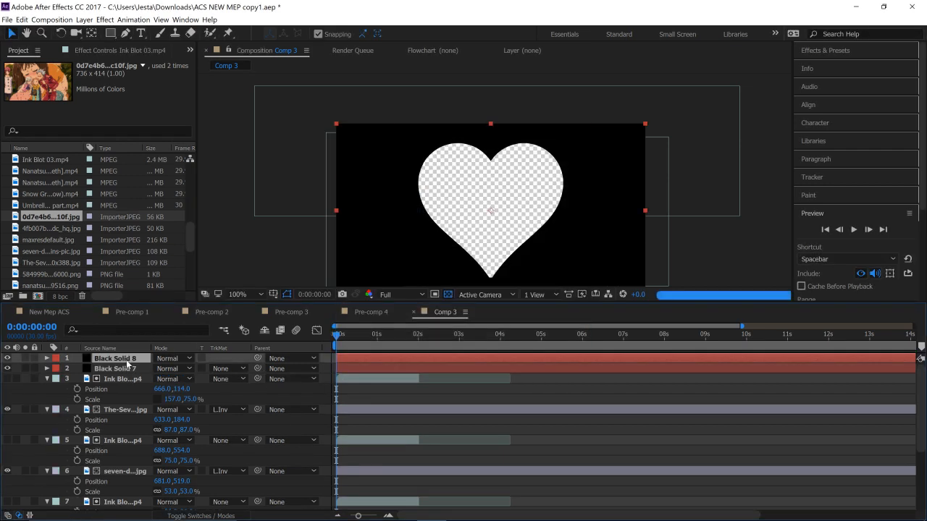
pyautogui.scroll(-5, 145, 507)
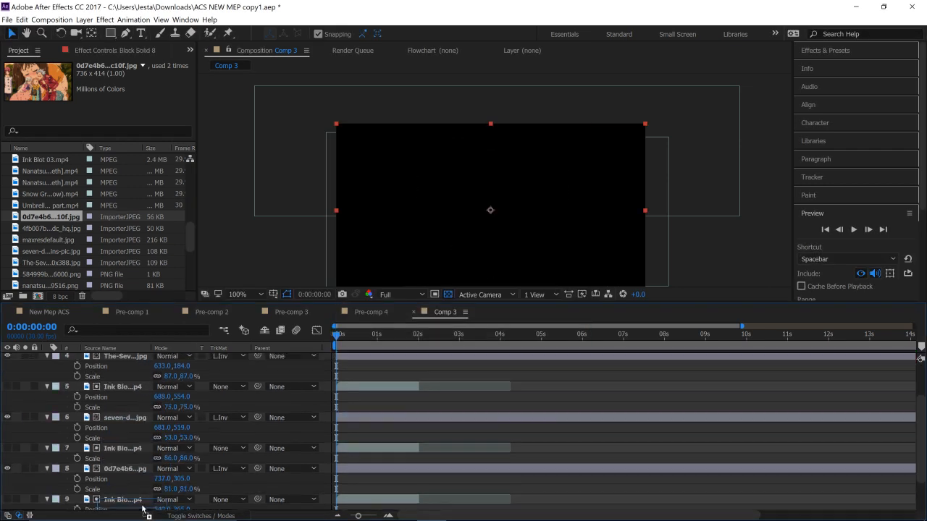
pyautogui.moveTo(143, 509); pyautogui.dragTo(143, 508)
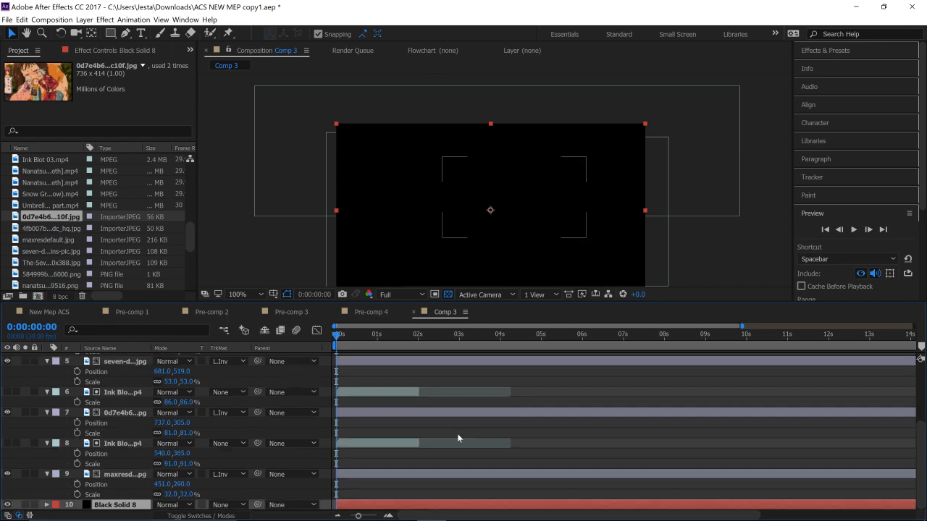
pyautogui.scroll(5, 457, 434)
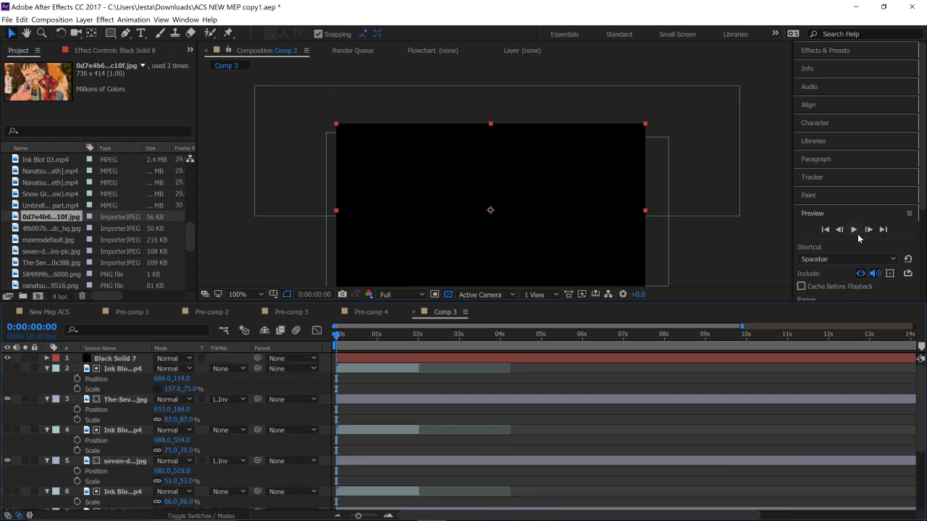
pyautogui.click(857, 234)
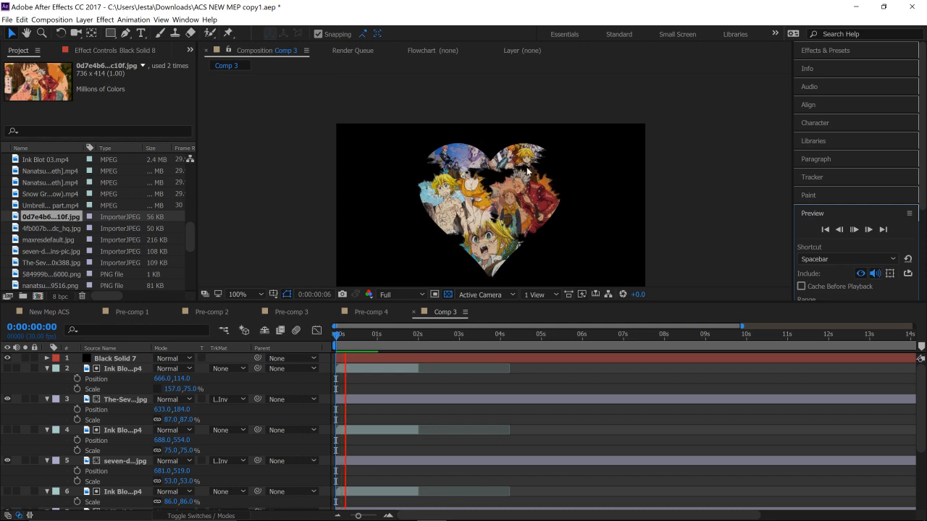
pyautogui.click(340, 358)
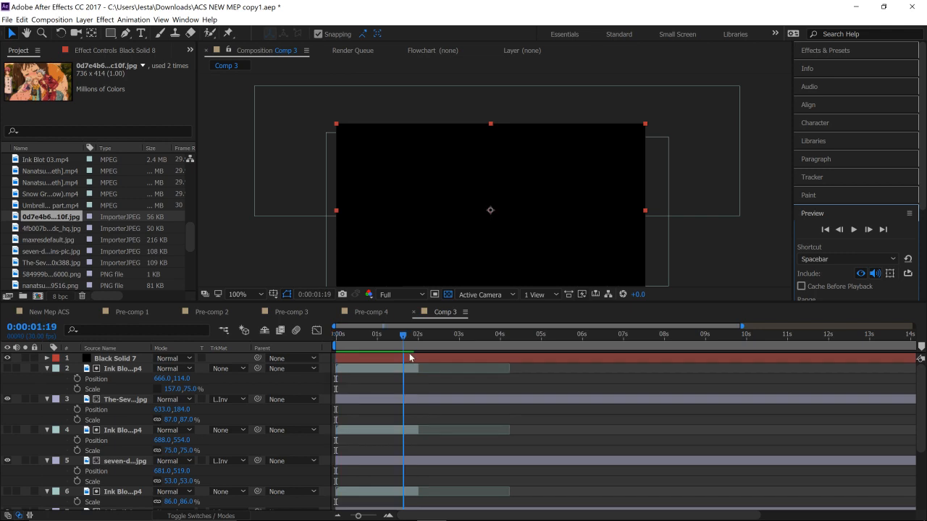
# - Trim the end of all ten layers in Comp 3 to 0:00:02:00
pyautogui.moveTo(410, 355); pyautogui.dragTo(420, 358)
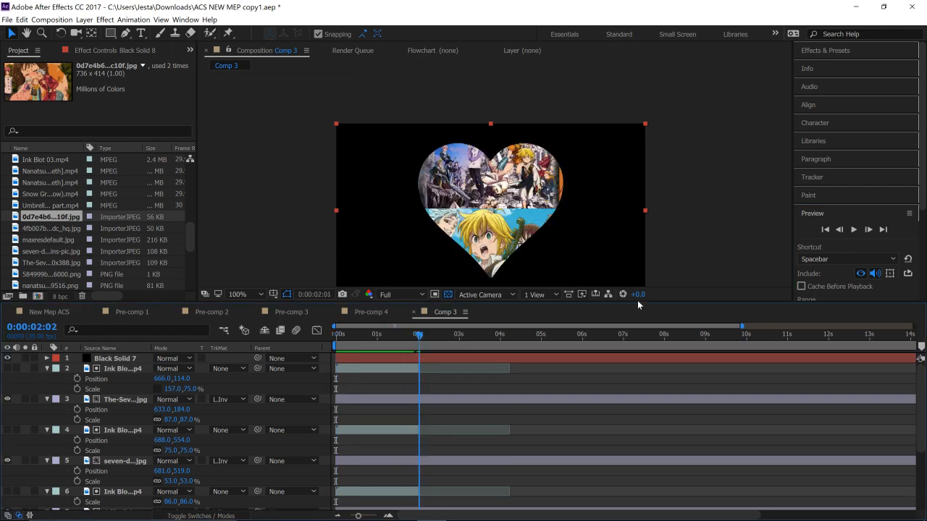
pyautogui.click(844, 230)
pyautogui.click(843, 232)
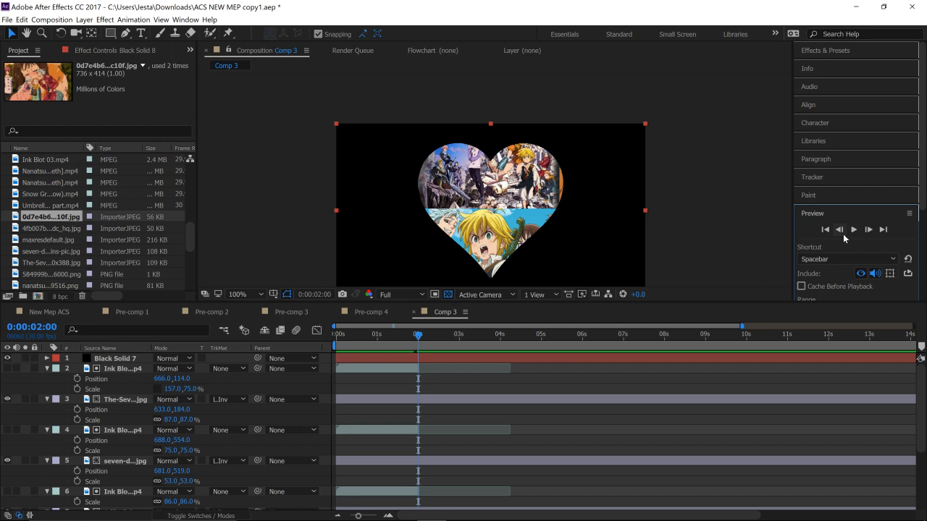
pyautogui.click(469, 358)
pyautogui.scroll(-3, 502, 390)
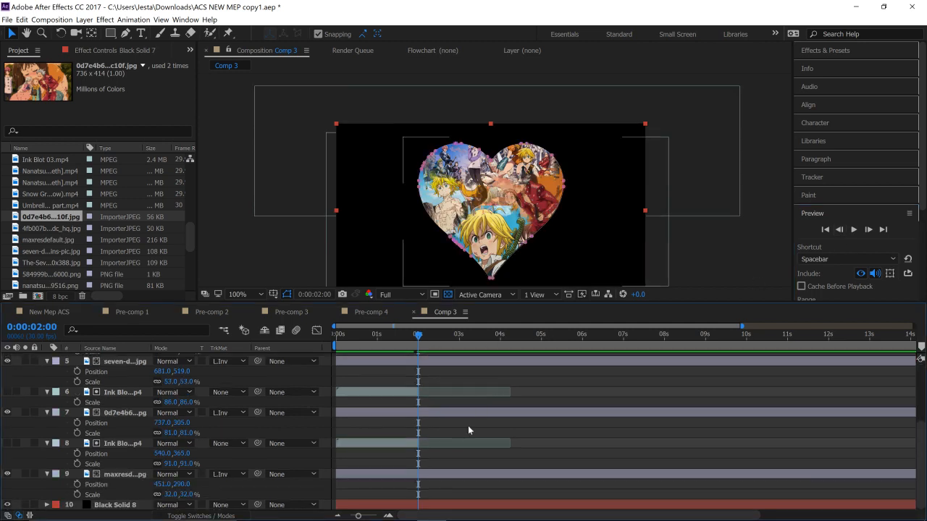
pyautogui.keyDown('shift'); pyautogui.click(464, 506); pyautogui.keyUp('shift')
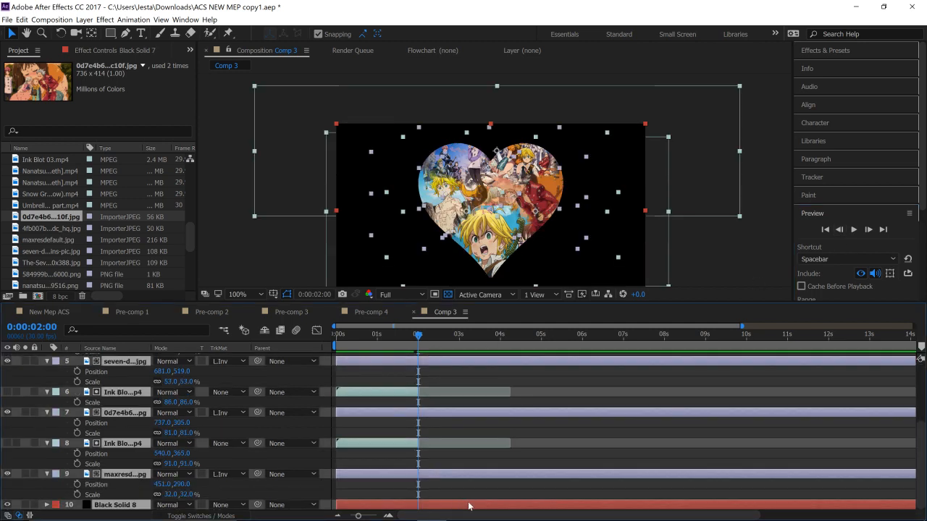
pyautogui.hotkey('alt', ']')
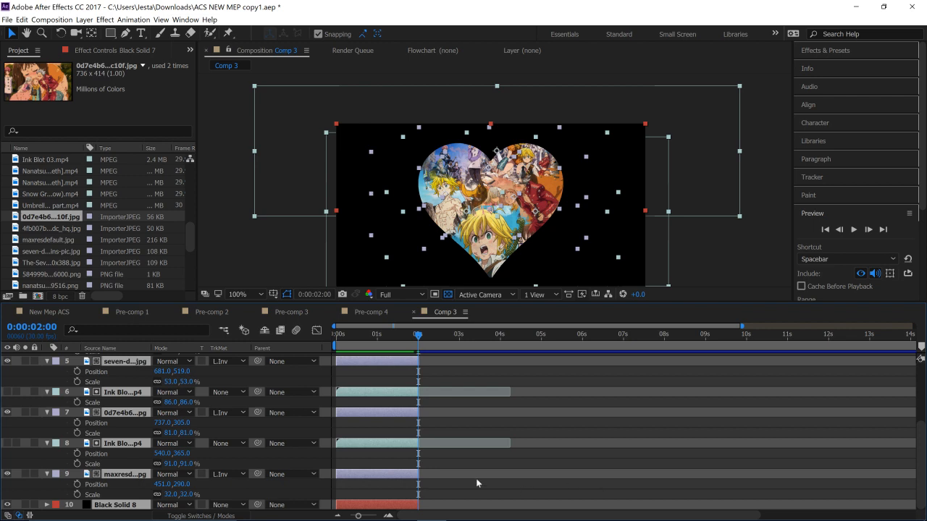
pyautogui.scroll(4, 476, 478)
pyautogui.click(478, 379)
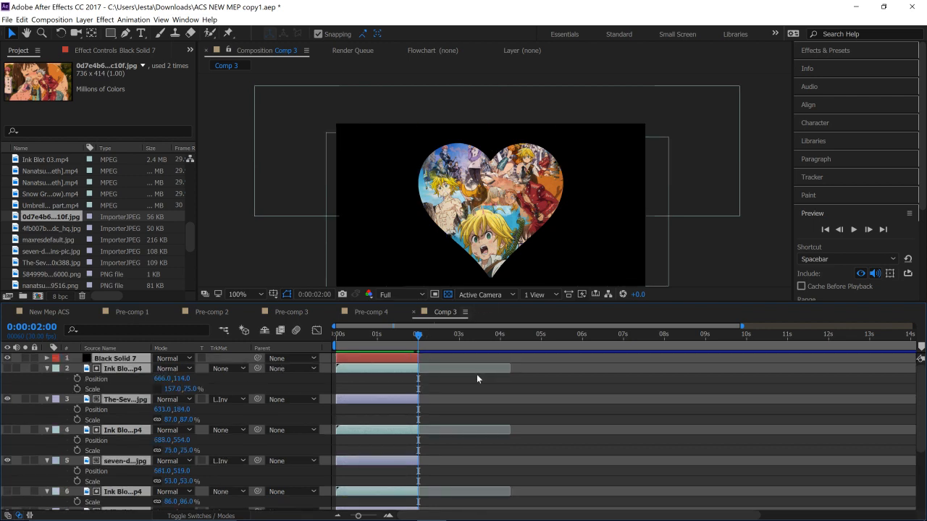
# - Return the playhead to 0:00:00:00 and collapse the expanded properties of layers 2 to 9
pyautogui.moveTo(417, 335); pyautogui.dragTo(304, 343)
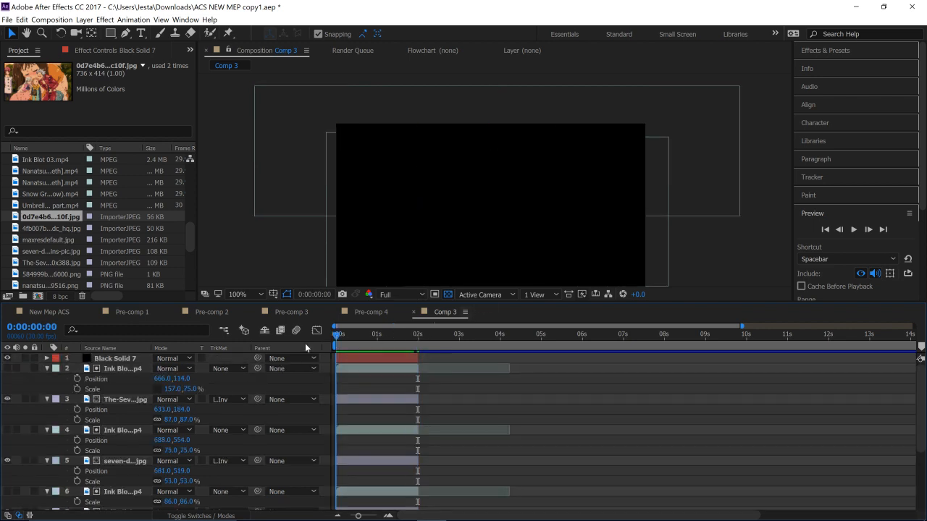
pyautogui.scroll(-4, 510, 378)
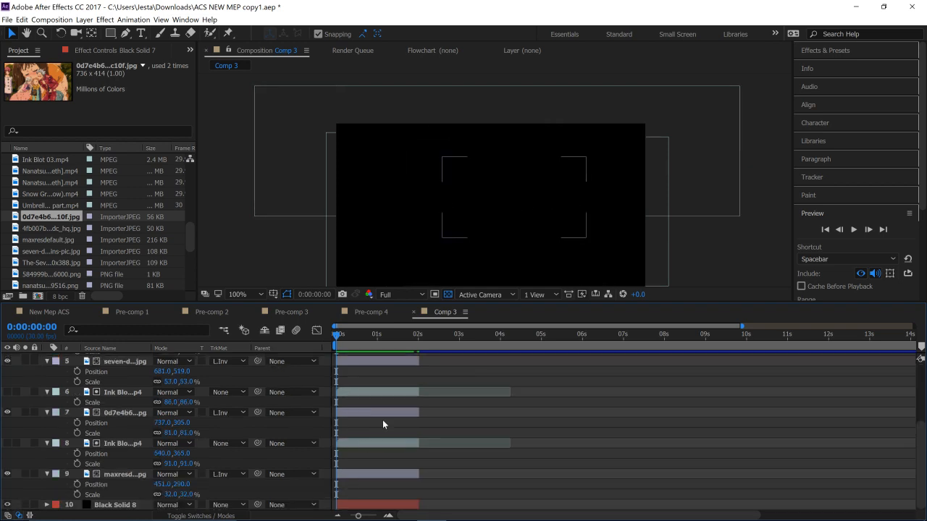
pyautogui.scroll(4, 528, 391)
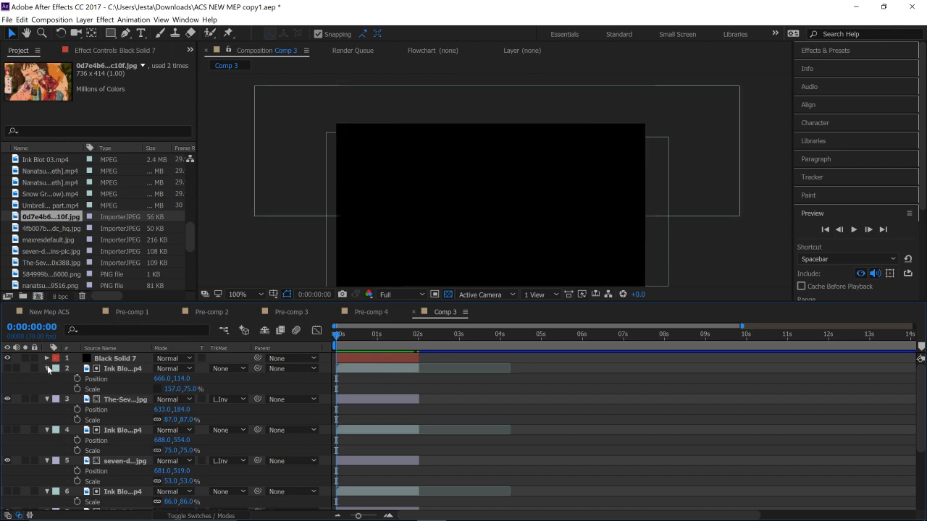
pyautogui.click(47, 379)
pyautogui.click(48, 390)
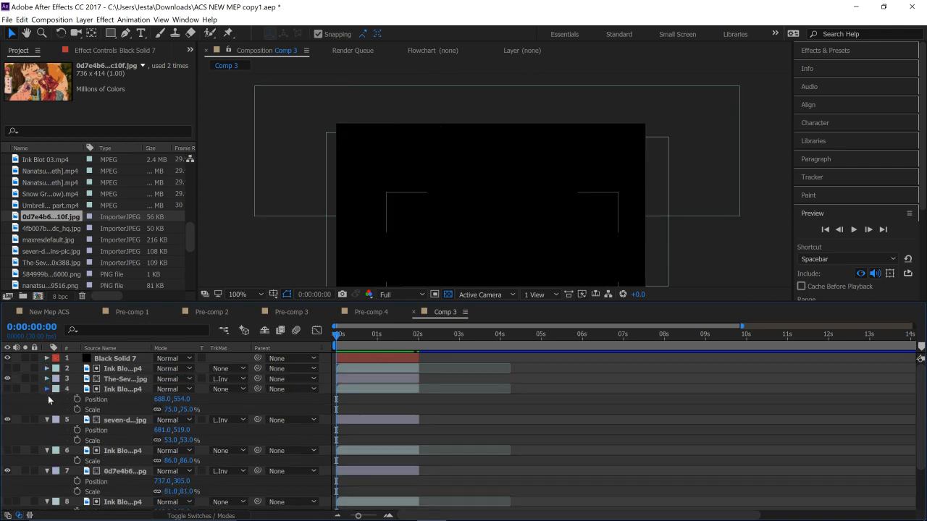
pyautogui.click(47, 400)
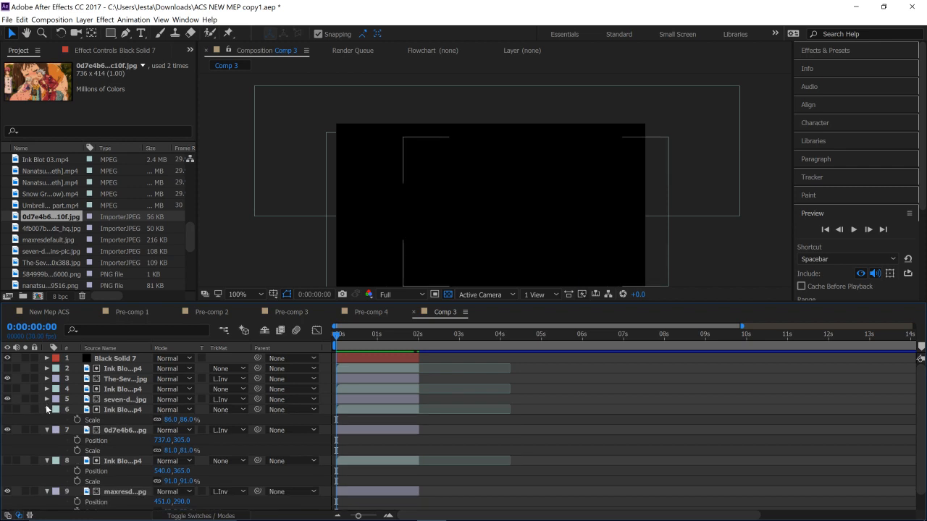
pyautogui.click(47, 410)
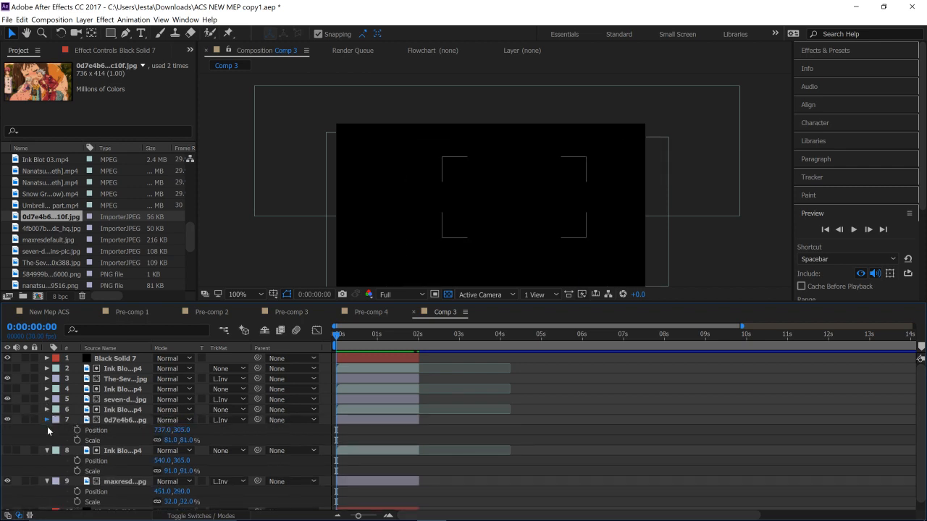
pyautogui.click(47, 420)
pyautogui.click(48, 431)
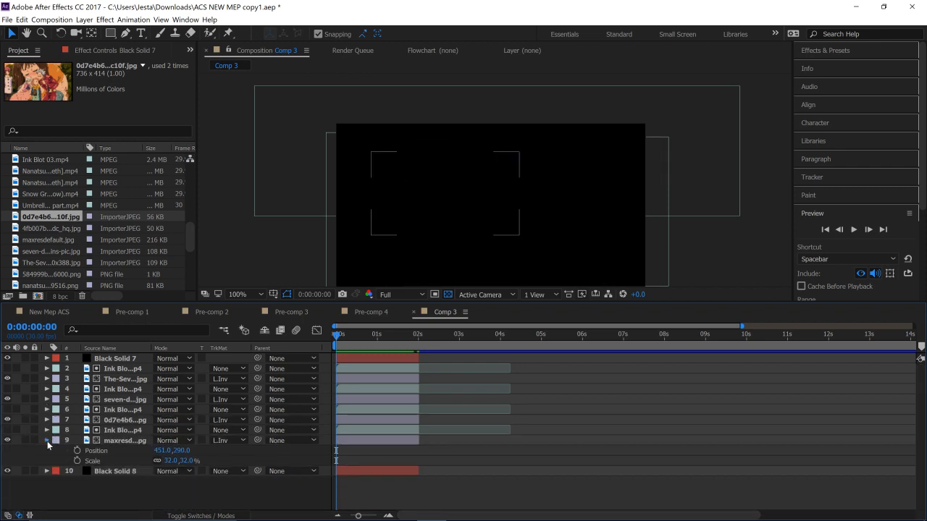
pyautogui.click(48, 441)
# - Shift the topmost Ink Blot 03.mp4 matte and the image layer beneath it about 0.2 seconds later in time
pyautogui.click(373, 368)
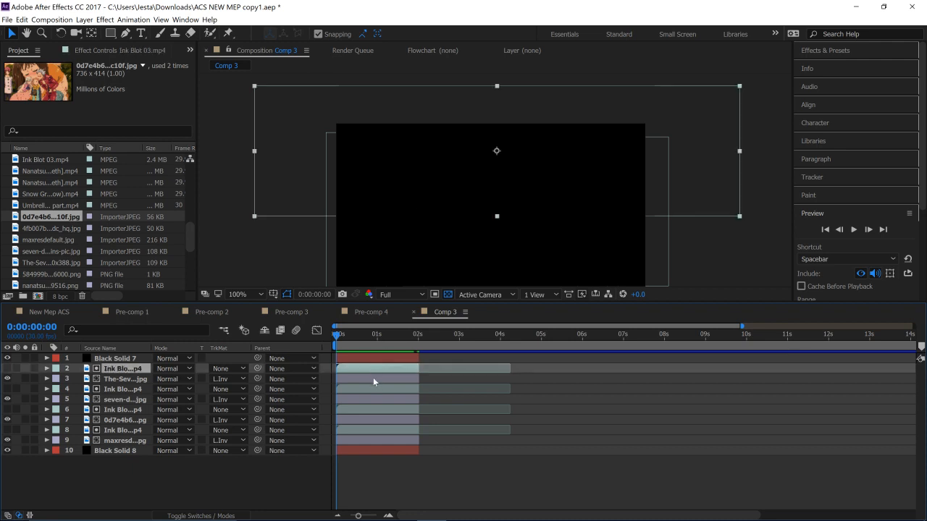
pyautogui.keyDown('shift'); pyautogui.click(373, 379); pyautogui.keyUp('shift')
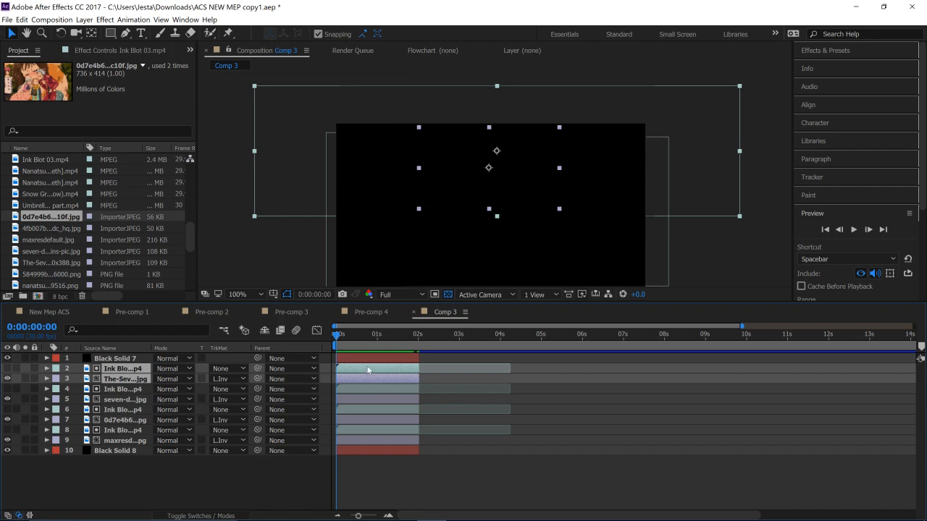
pyautogui.moveTo(360, 371)
pyautogui.mouseDown()
pyautogui.moveTo(395, 372)
pyautogui.moveTo(359, 374)
pyautogui.moveTo(368, 367)
pyautogui.moveTo(369, 378)
pyautogui.mouseUp()
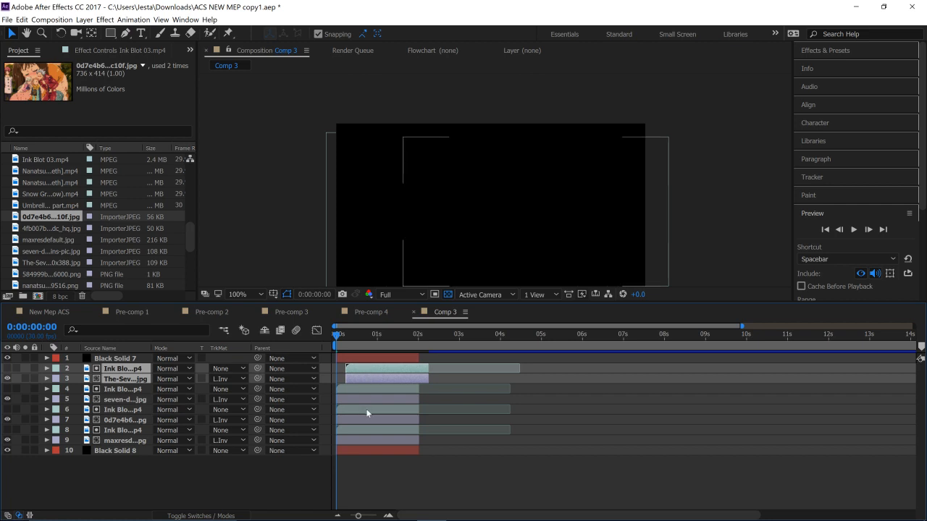
# - Shift the 0d7e4b6 image layer and its Ink Blot 03.mp4 matte about 0.5 seconds later in time
pyautogui.click(366, 408)
pyautogui.keyDown('shift'); pyautogui.click(372, 421); pyautogui.keyUp('shift')
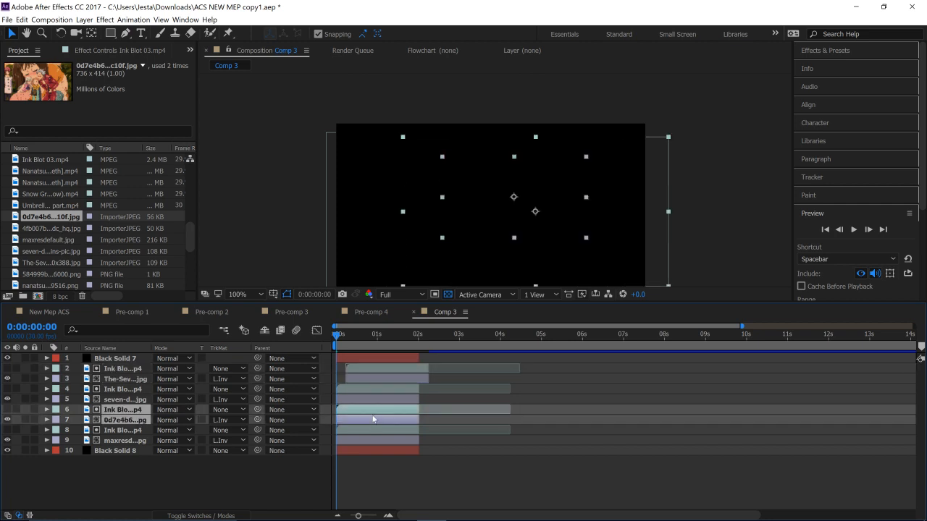
pyautogui.moveTo(370, 413); pyautogui.dragTo(390, 420)
# - Shift the maxresdefault.jpg layer and its Ink Blot 03.mp4 matte about 0.1 seconds later in time
pyautogui.click(383, 432)
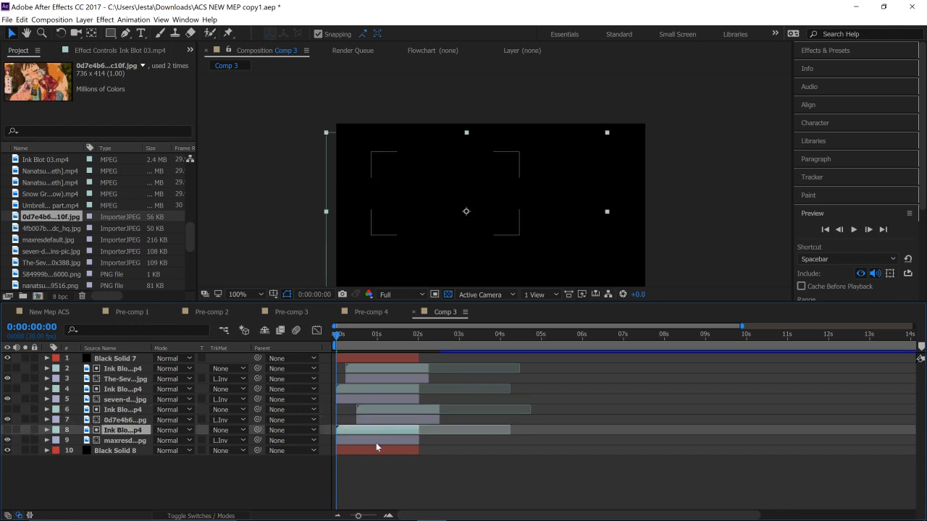
pyautogui.keyDown('shift'); pyautogui.click(376, 444); pyautogui.keyUp('shift')
pyautogui.keyDown('shift'); pyautogui.click(382, 438); pyautogui.keyUp('shift')
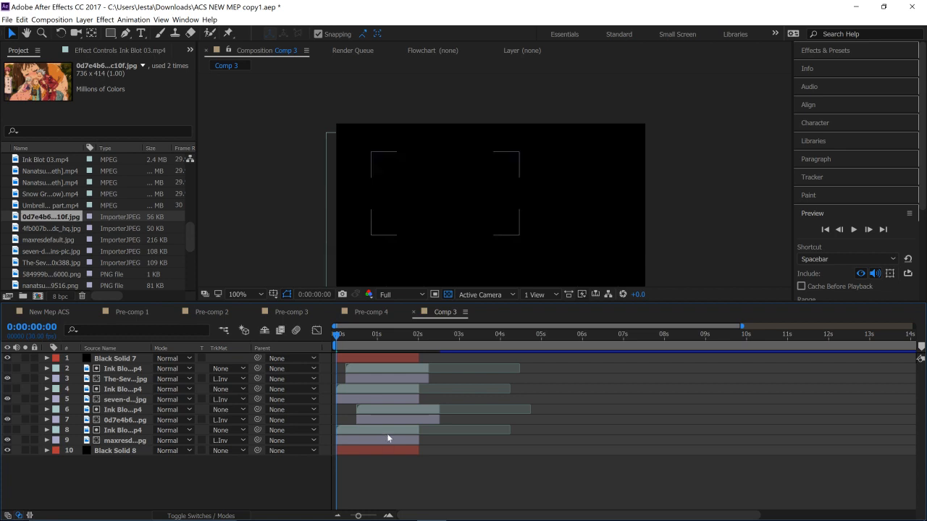
pyautogui.click(387, 434)
pyautogui.keyDown('shift'); pyautogui.click(385, 441); pyautogui.keyUp('shift')
pyautogui.moveTo(384, 437); pyautogui.dragTo(386, 438)
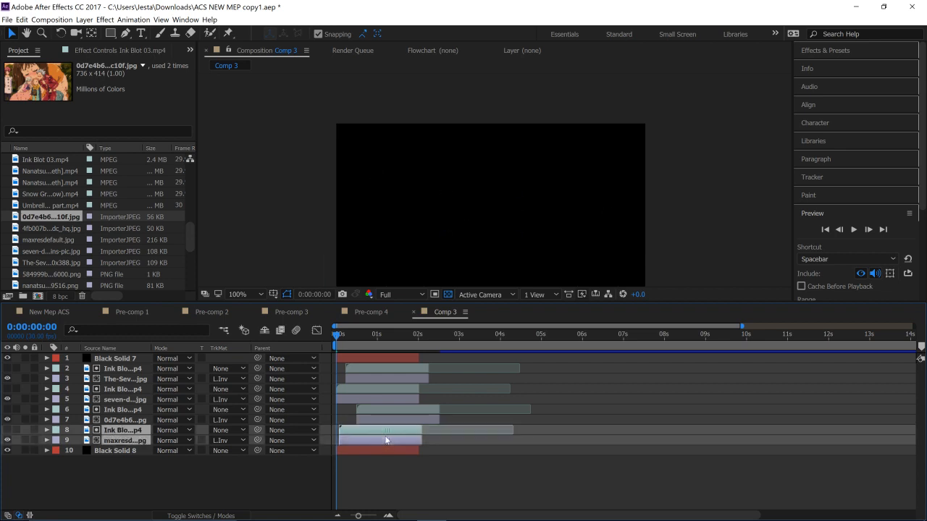
# - Preview the staggered ink blot reveals and move the playhead to 0:00:01:11
pyautogui.click(853, 229)
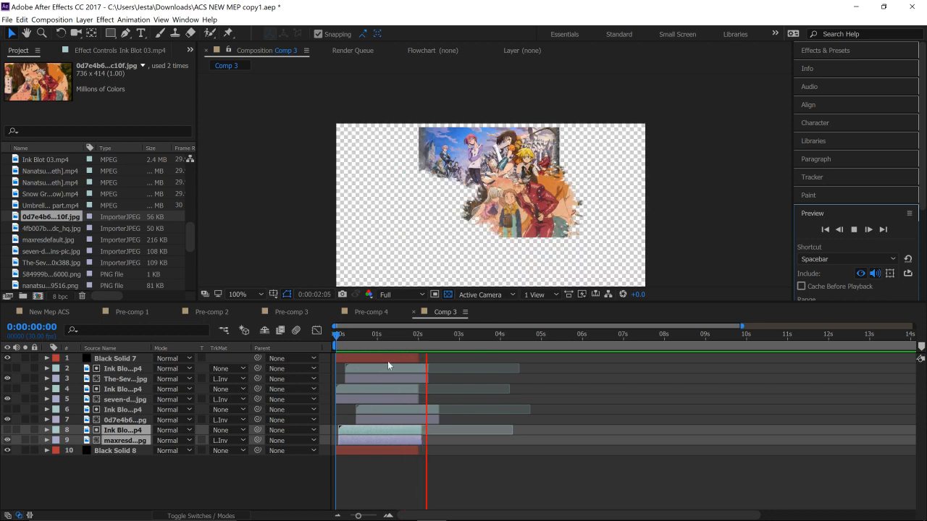
pyautogui.press('space')
pyautogui.click(393, 344)
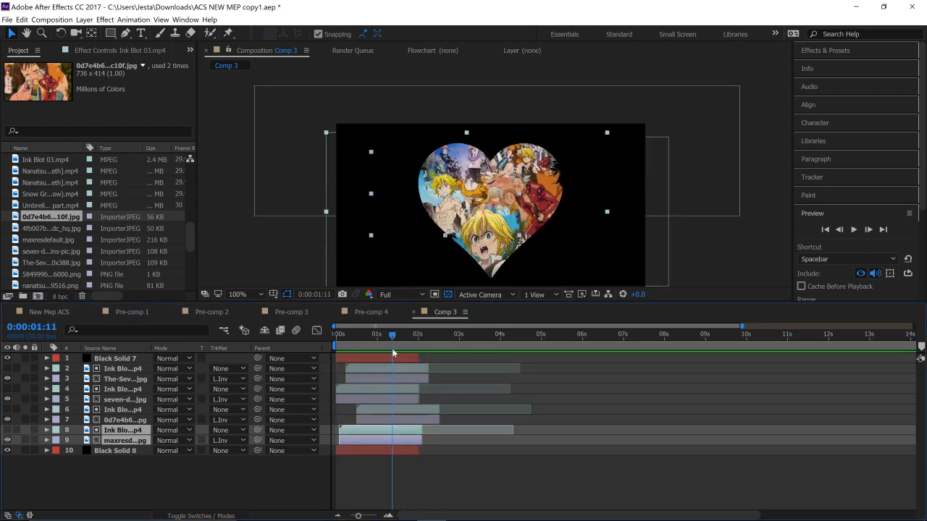
# - Pre-compose all the layers in Comp 3, from the top black solid down to the bottom one, into one layer
pyautogui.click(377, 360)
pyautogui.keyDown('shift'); pyautogui.click(379, 449); pyautogui.keyUp('shift')
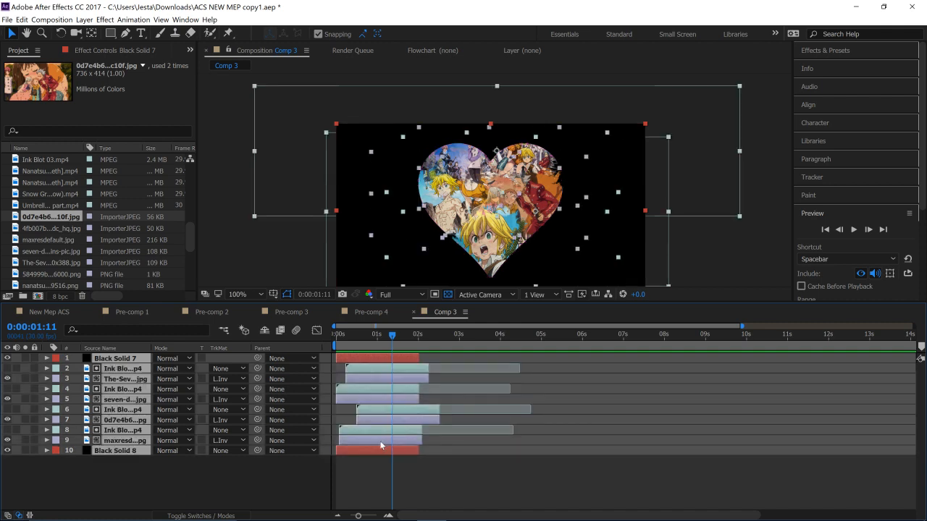
pyautogui.rightClick(382, 446)
pyautogui.click(417, 353)
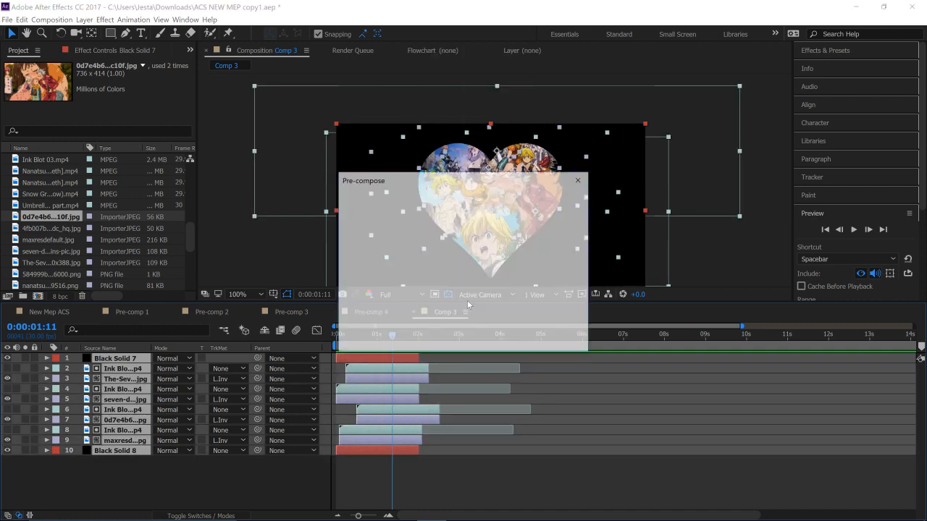
pyautogui.click(504, 341)
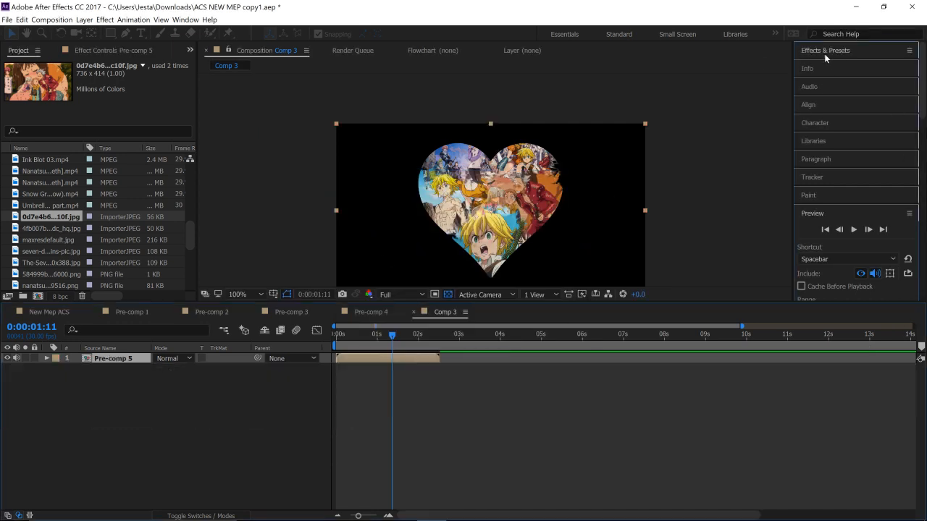
# - Search the effects for "Drop shadow" and try applying the Perspective Drop Shadow effect to the pre-composed layer
pyautogui.click(824, 52)
pyautogui.click(823, 64)
pyautogui.write('Dro[')
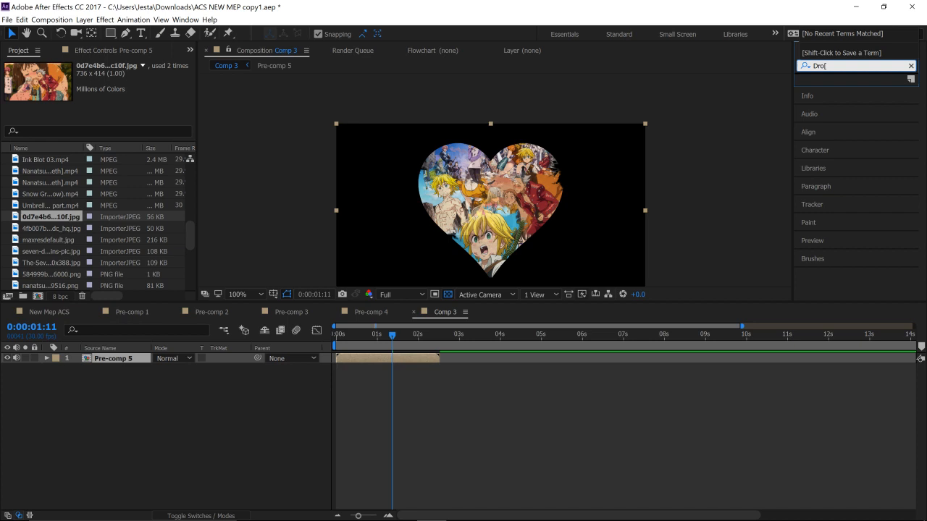
pyautogui.press('BackSpace')
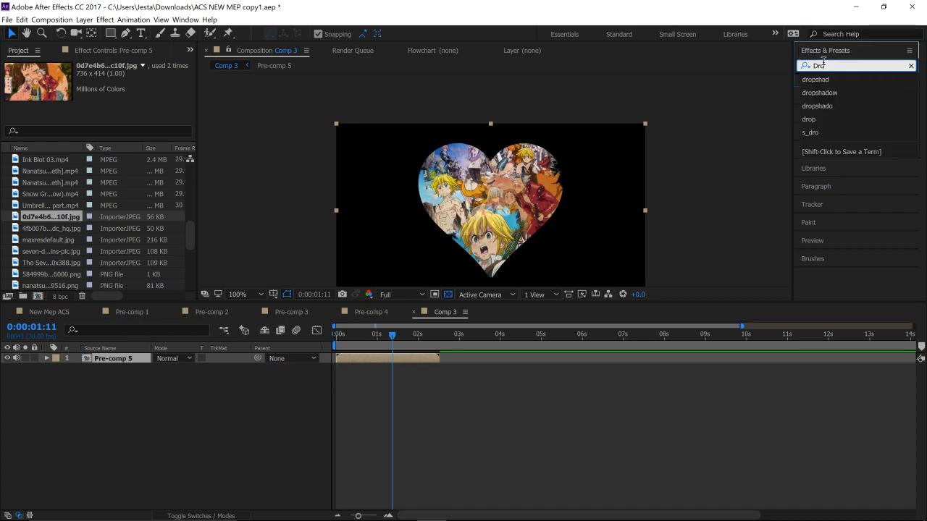
pyautogui.write('p shadow')
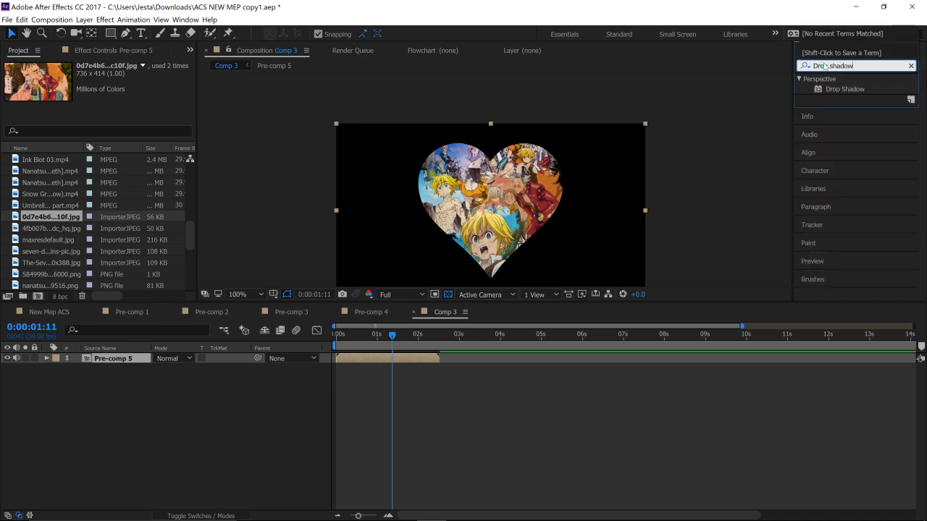
pyautogui.doubleClick(844, 88)
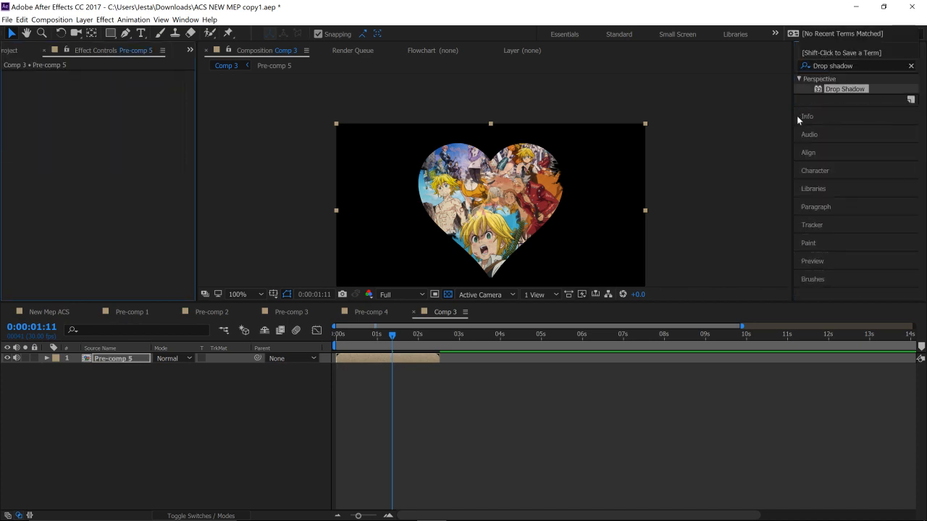
# - Search the effects for "dropshad" and apply the Sapphire S_DropShadow effect to the pre-composed layer
pyautogui.moveTo(872, 69); pyautogui.dragTo(769, 77)
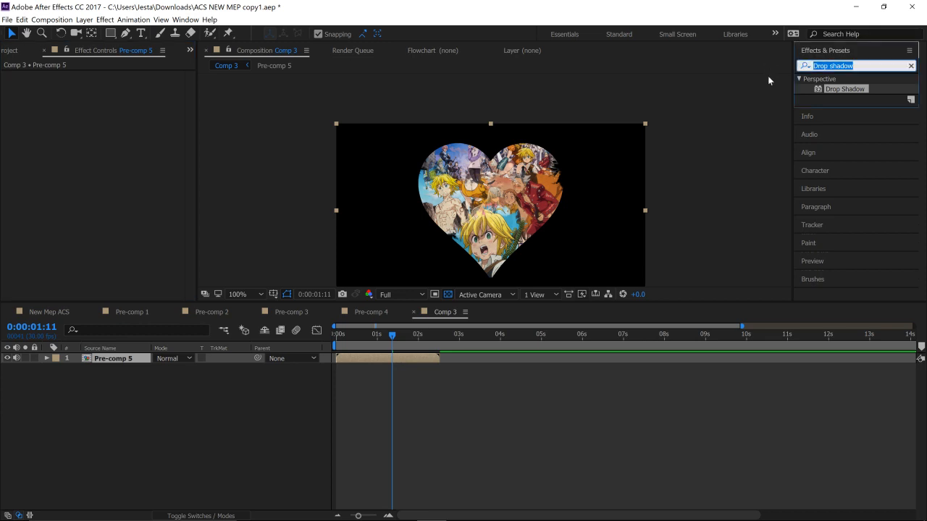
pyautogui.write('drop')
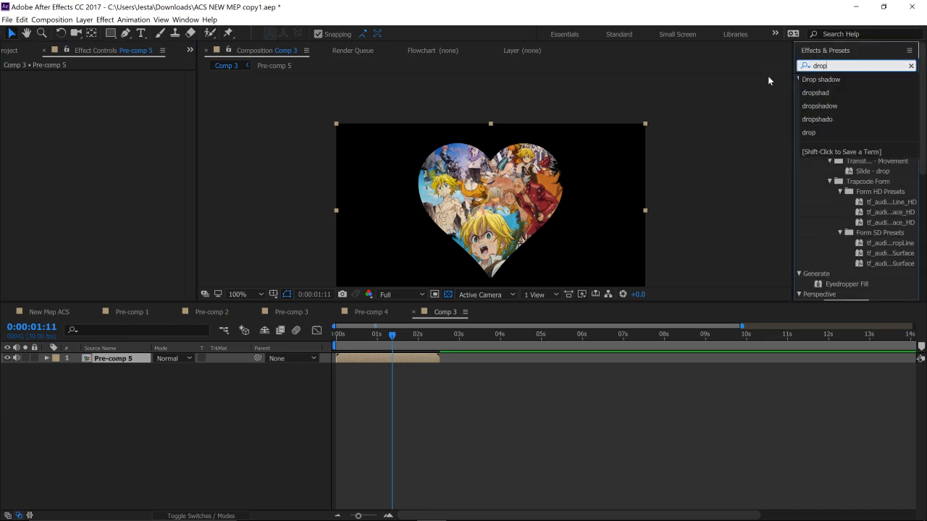
pyautogui.write('sha')
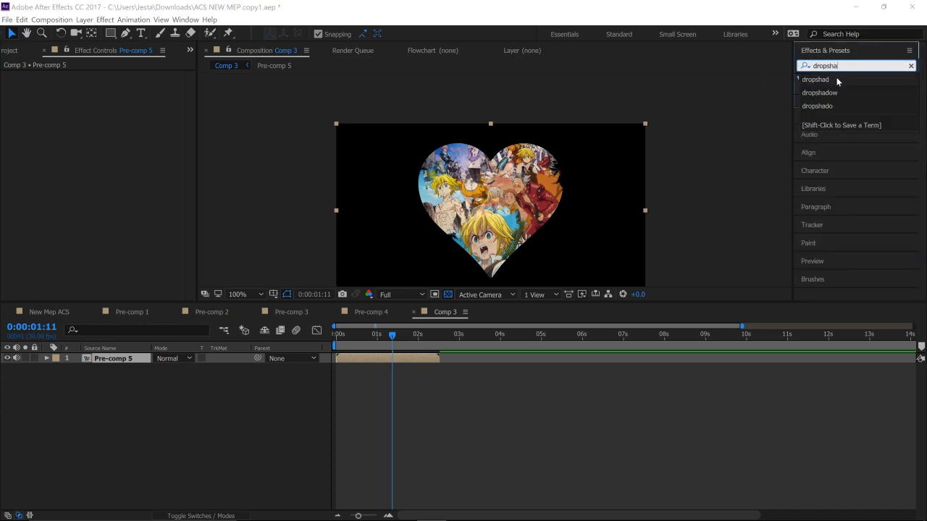
pyautogui.click(837, 77)
pyautogui.moveTo(844, 88); pyautogui.dragTo(377, 362)
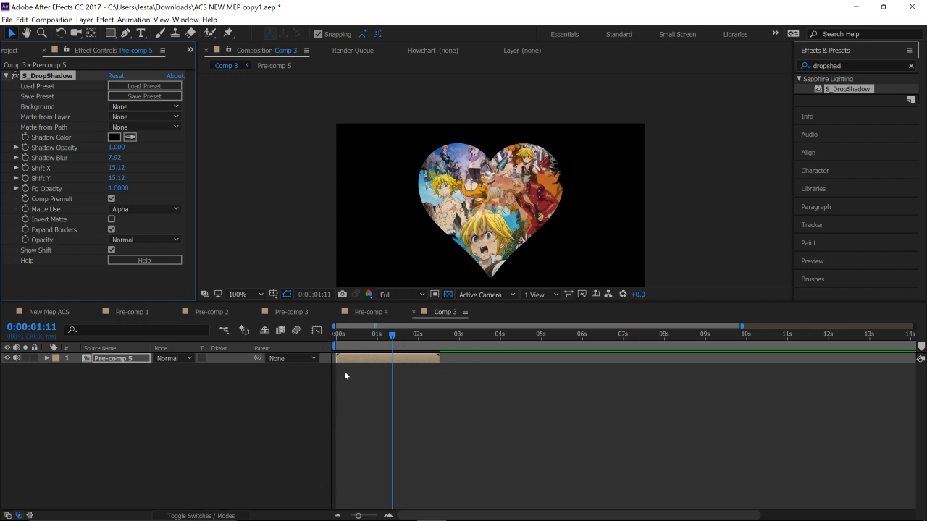
# - Make the pre-composed layer a 3D layer and reveal its rotation properties
pyautogui.press('Home')
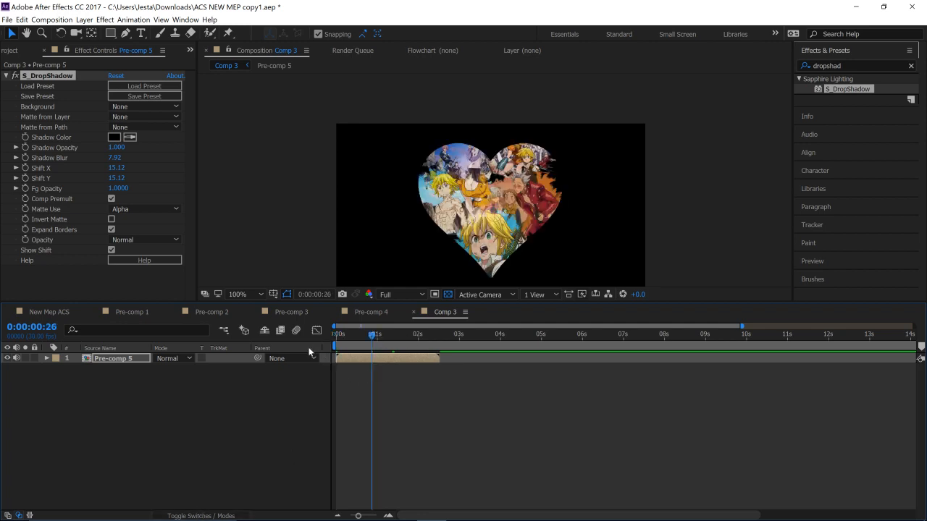
pyautogui.click(132, 361)
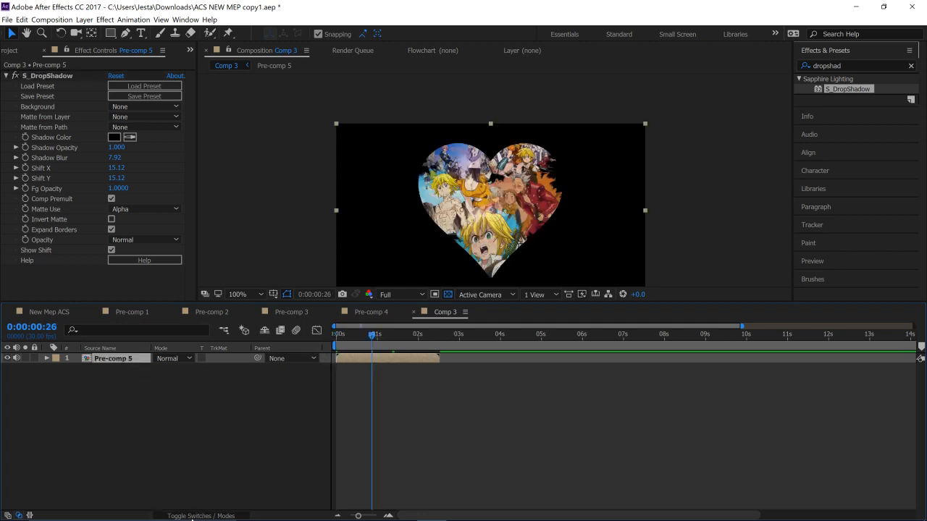
pyautogui.click(190, 516)
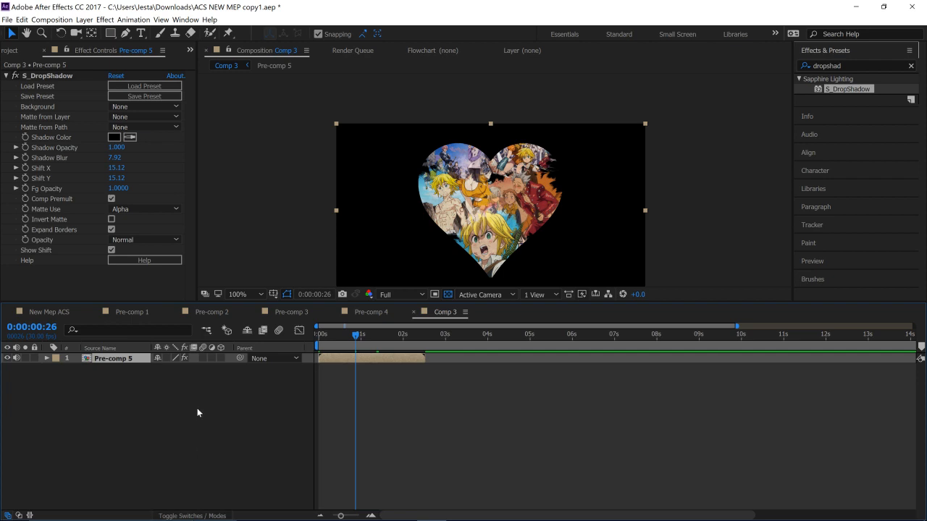
pyautogui.click(221, 358)
pyautogui.press('p')
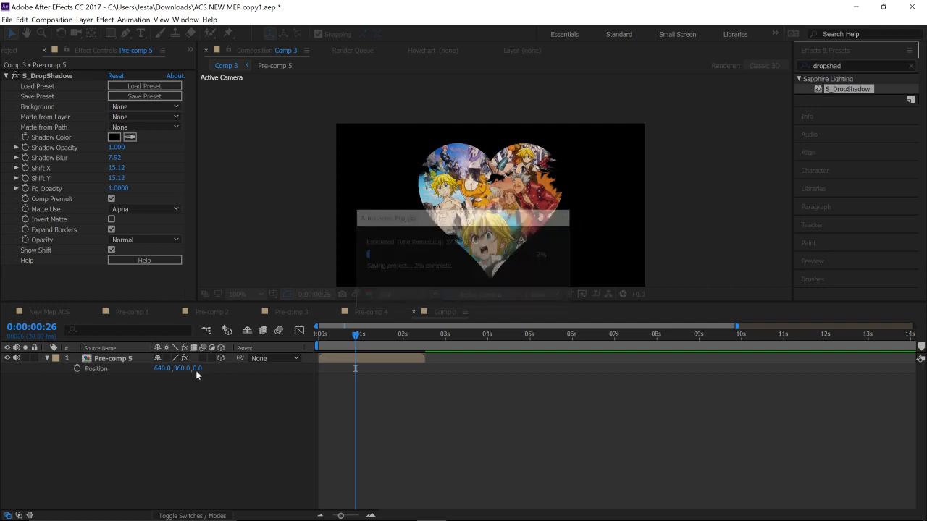
pyautogui.click(139, 359)
pyautogui.press('r')
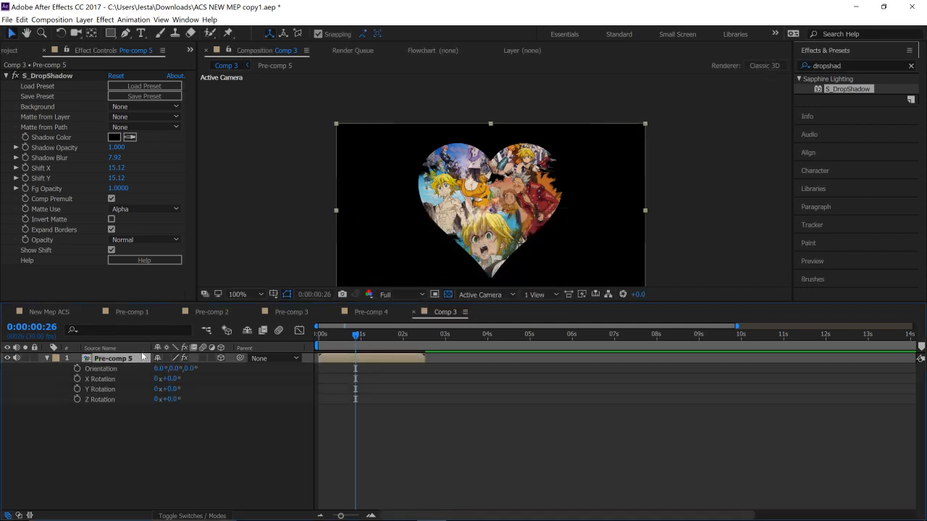
# - Test an X Rotation of about 159° and undo it, and set the 3D layer's Y Rotation to 148°
pyautogui.moveTo(168, 379); pyautogui.dragTo(249, 363)
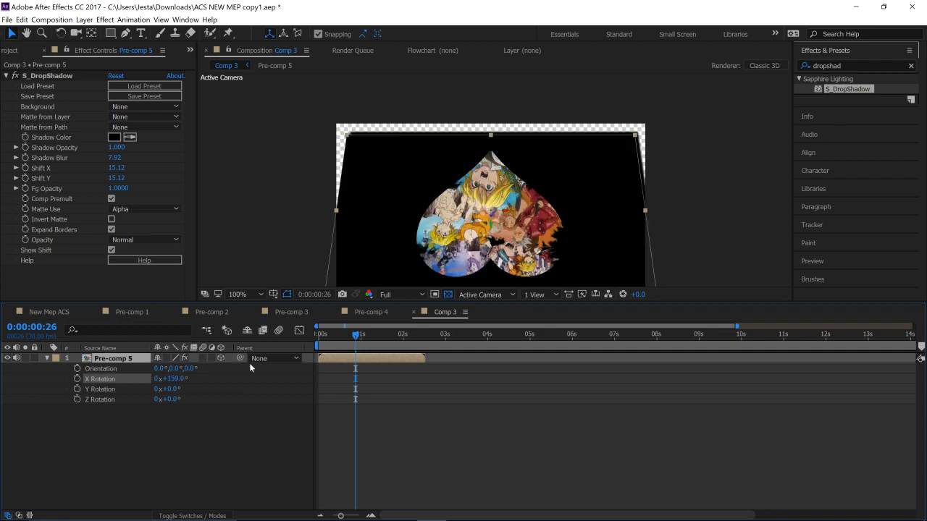
pyautogui.hotkey('ctrl', 'z')
pyautogui.moveTo(172, 391); pyautogui.dragTo(257, 390)
pyautogui.scroll(-1, 538, 237)
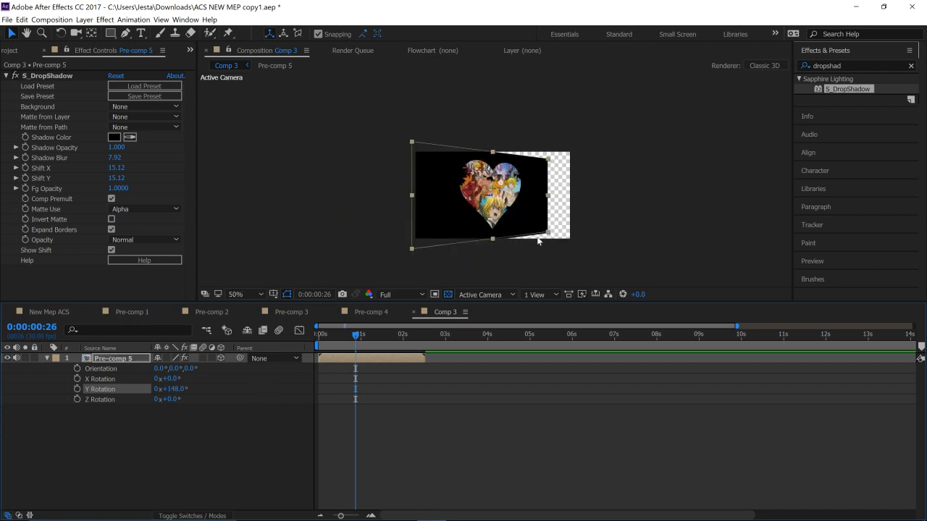
pyautogui.scroll(1, 531, 206)
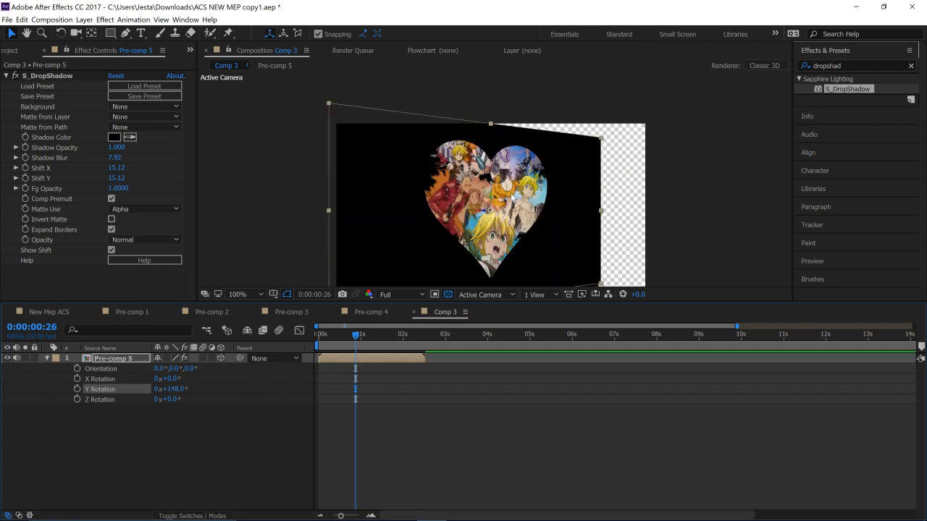
pyautogui.scroll(1, 511, 197)
pyautogui.scroll(-1, 439, 228)
pyautogui.scroll(-1, 477, 212)
pyautogui.scroll(1, 481, 216)
# - Preview the rotated heart animation from the start of Comp 3
pyautogui.press('Home')
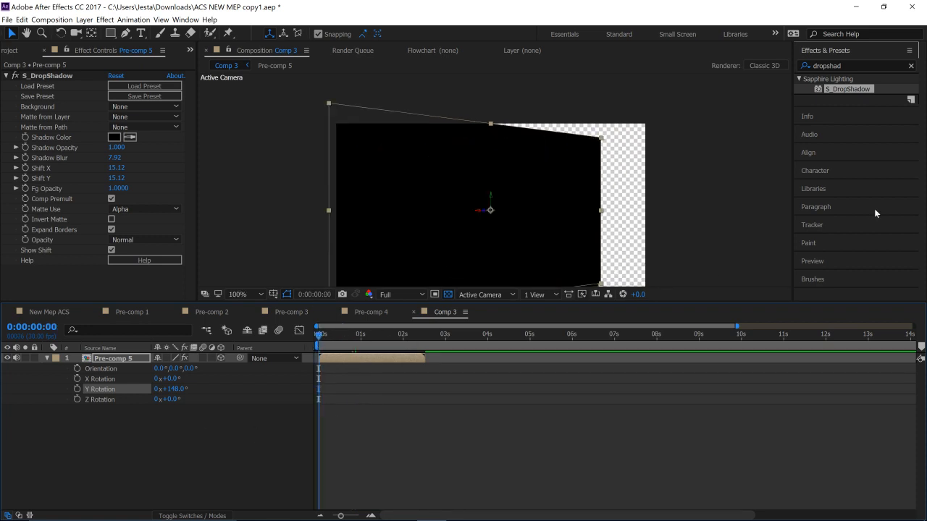
pyautogui.click(845, 52)
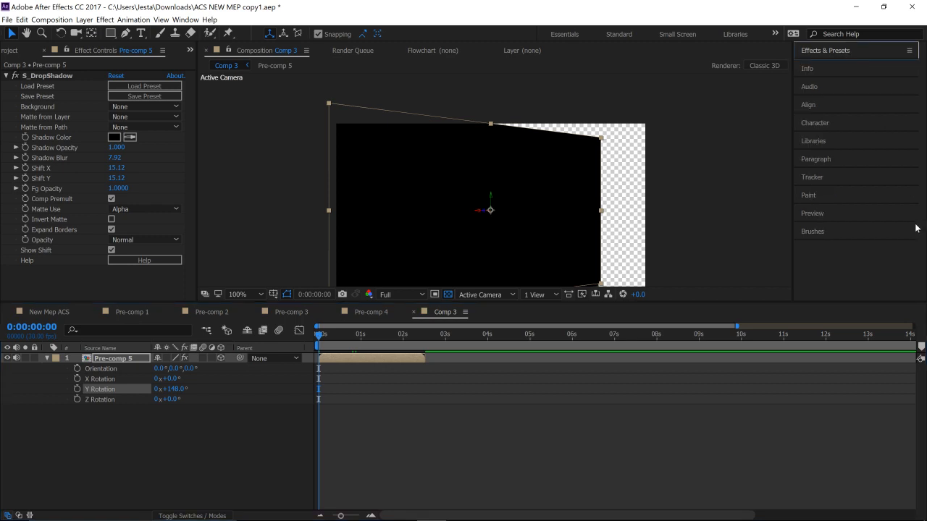
pyautogui.click(835, 216)
pyautogui.click(854, 230)
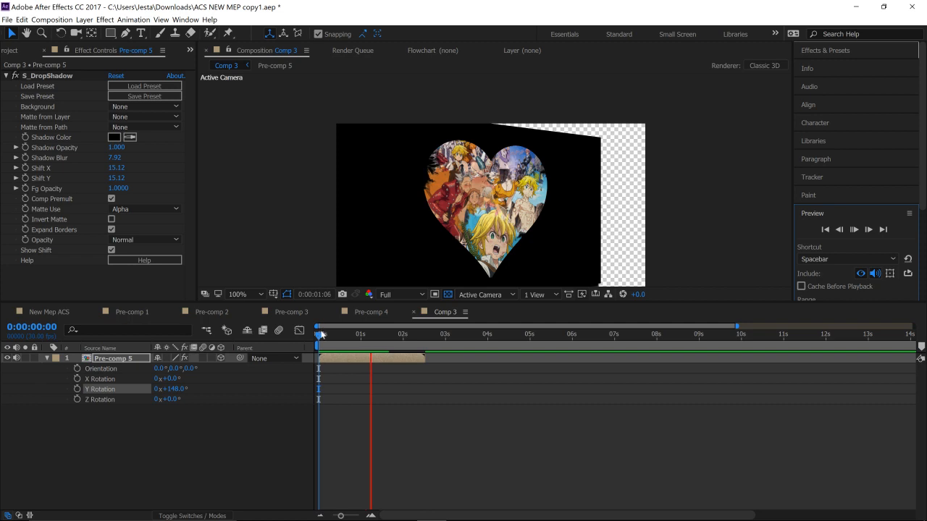
pyautogui.press('space')
pyautogui.moveTo(497, 517)
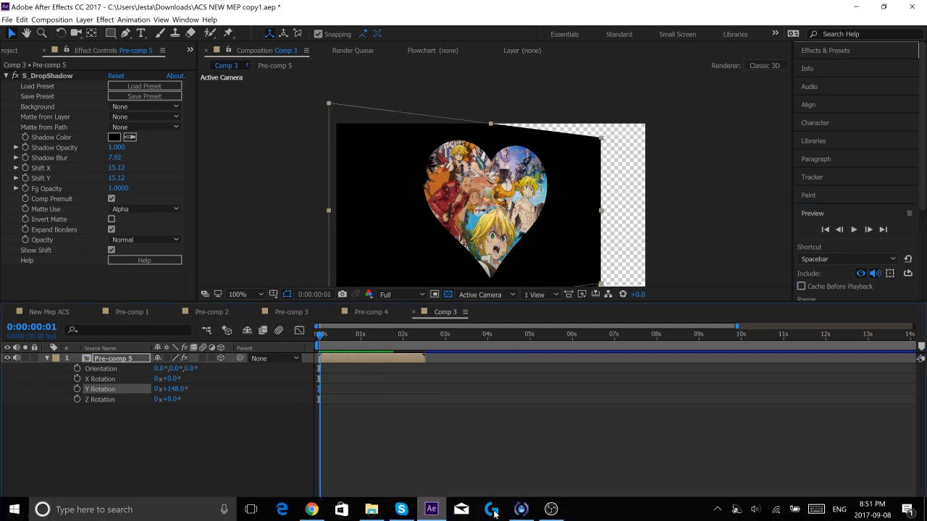
pyautogui.click(550, 513)
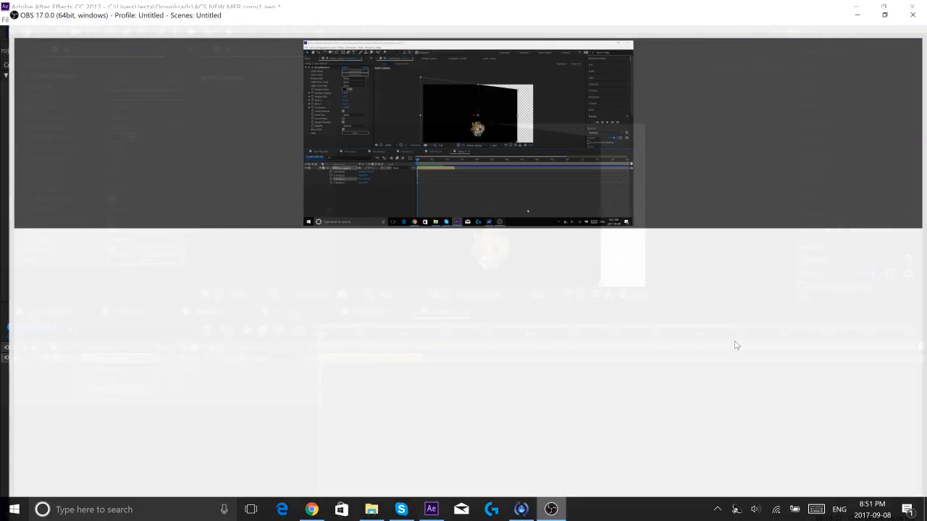